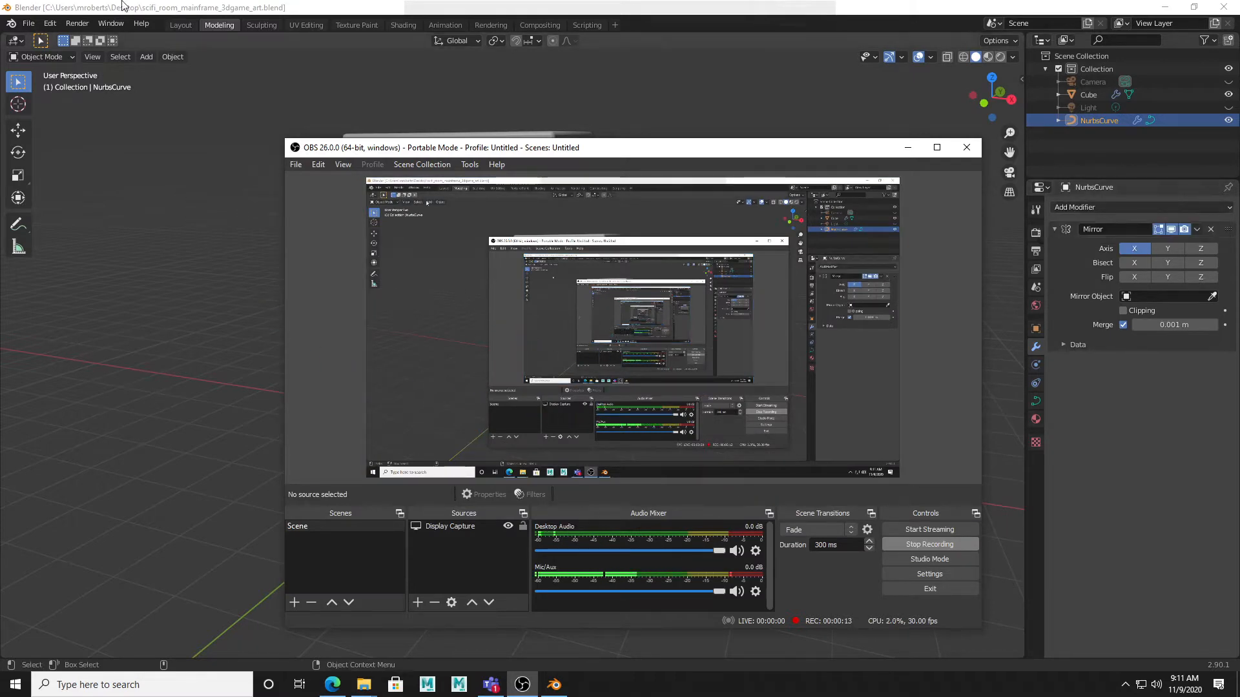
# - Switch from OBS to Blender and restore its maximized window to a floating one so the recording status stays visible
pyautogui.click(340, 6)
pyautogui.moveTo(633, 299); pyautogui.dragTo(633, 321, button='middle')
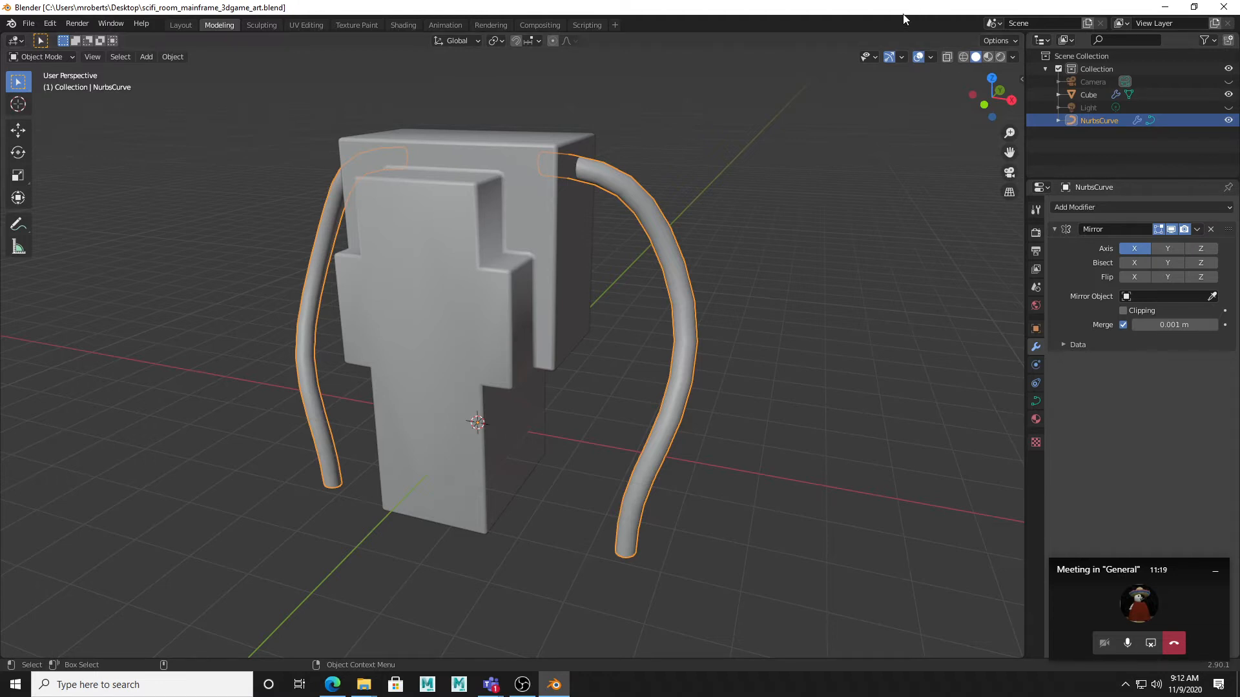
pyautogui.moveTo(896, 8); pyautogui.dragTo(908, 78)
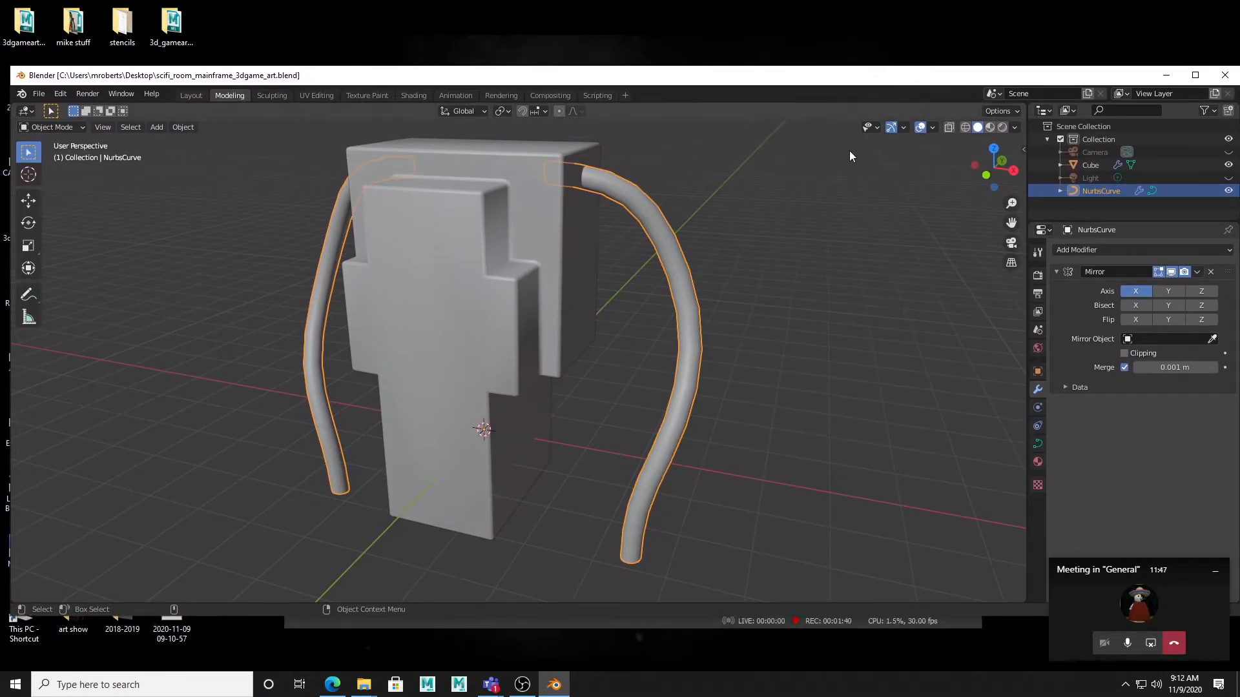
pyautogui.moveTo(840, 65); pyautogui.dragTo(837, 81)
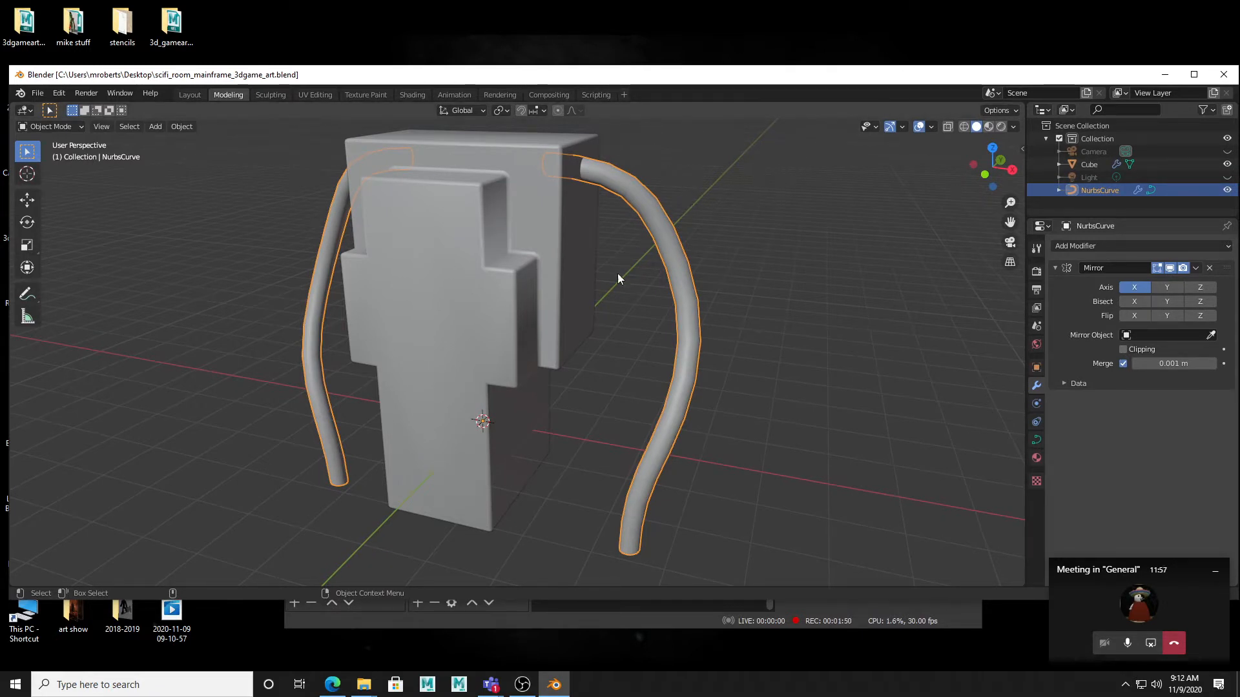
# - Select the blocky mainframe object and enter Edit Mode on it
pyautogui.moveTo(617, 275); pyautogui.dragTo(523, 294, button='middle')
pyautogui.click(514, 264)
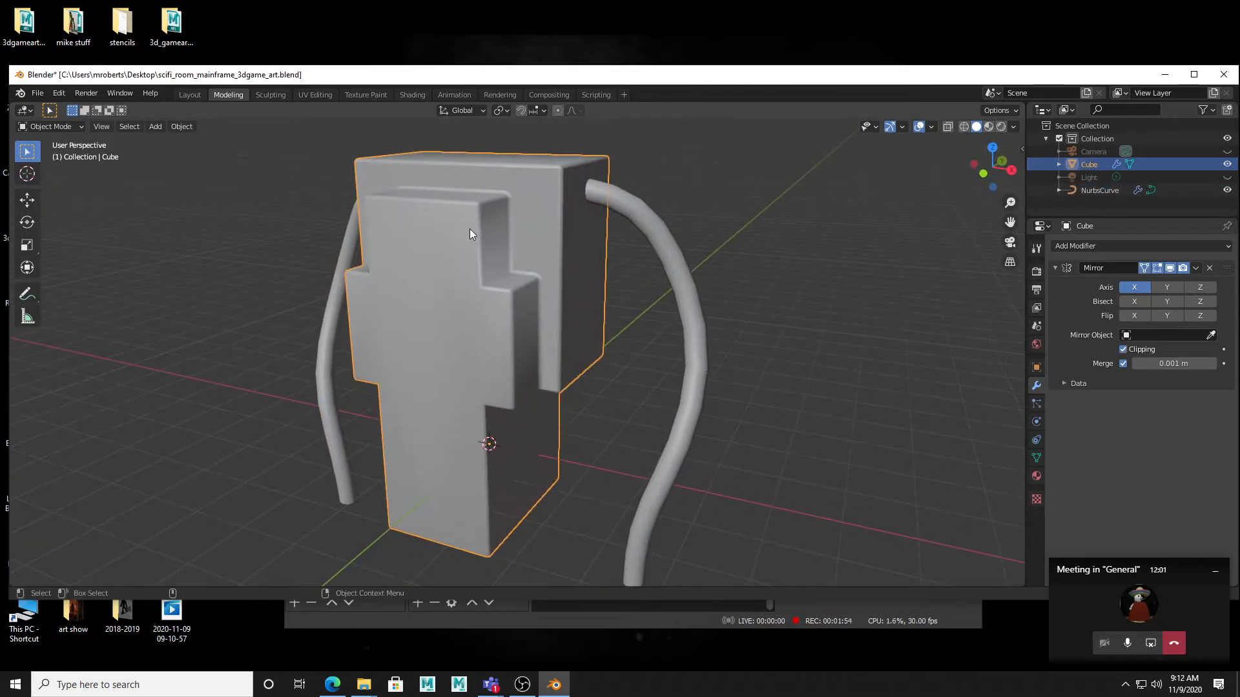
pyautogui.moveTo(473, 230); pyautogui.dragTo(490, 226, button='middle')
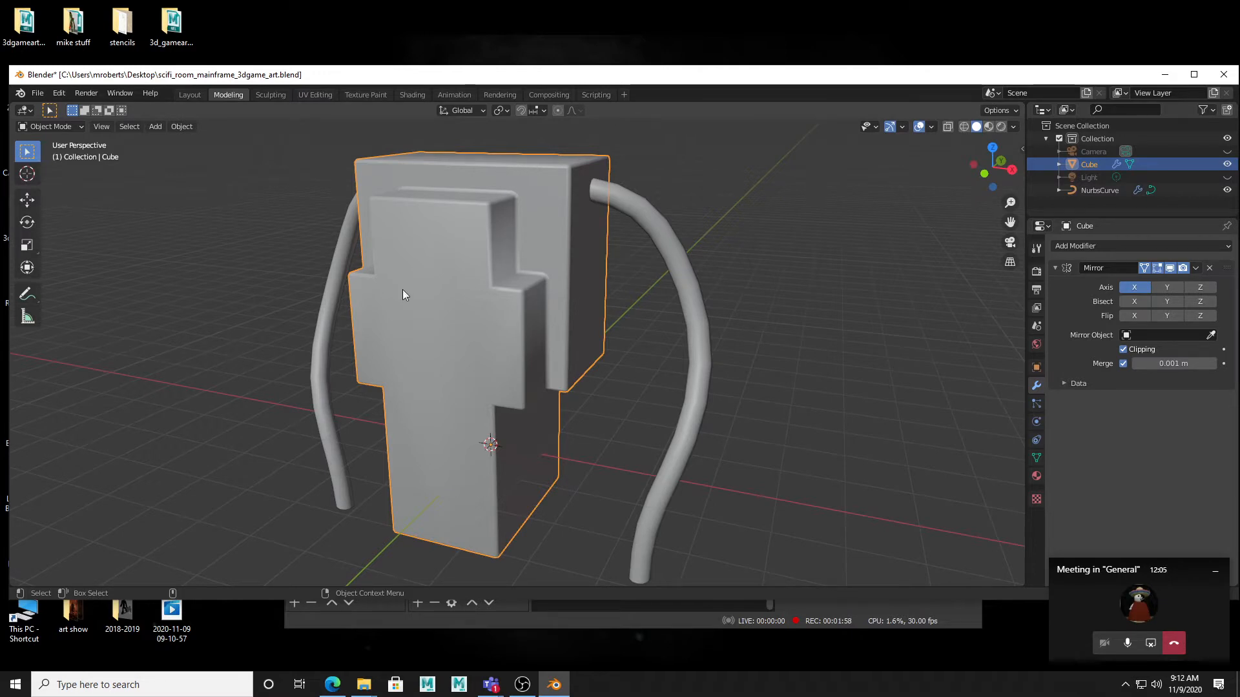
pyautogui.moveTo(469, 304)
pyautogui.mouseDown(button='middle')
pyautogui.moveTo(429, 213)
pyautogui.moveTo(498, 285)
pyautogui.moveTo(507, 271)
pyautogui.moveTo(468, 316)
pyautogui.moveTo(490, 413)
pyautogui.moveTo(486, 298)
pyautogui.moveTo(474, 302)
pyautogui.mouseUp(button='middle')
pyautogui.press('Tab')
# - Circle-select the mainframe's large front faces, apply Shade Flat to them and clear the selection
pyautogui.press('c')
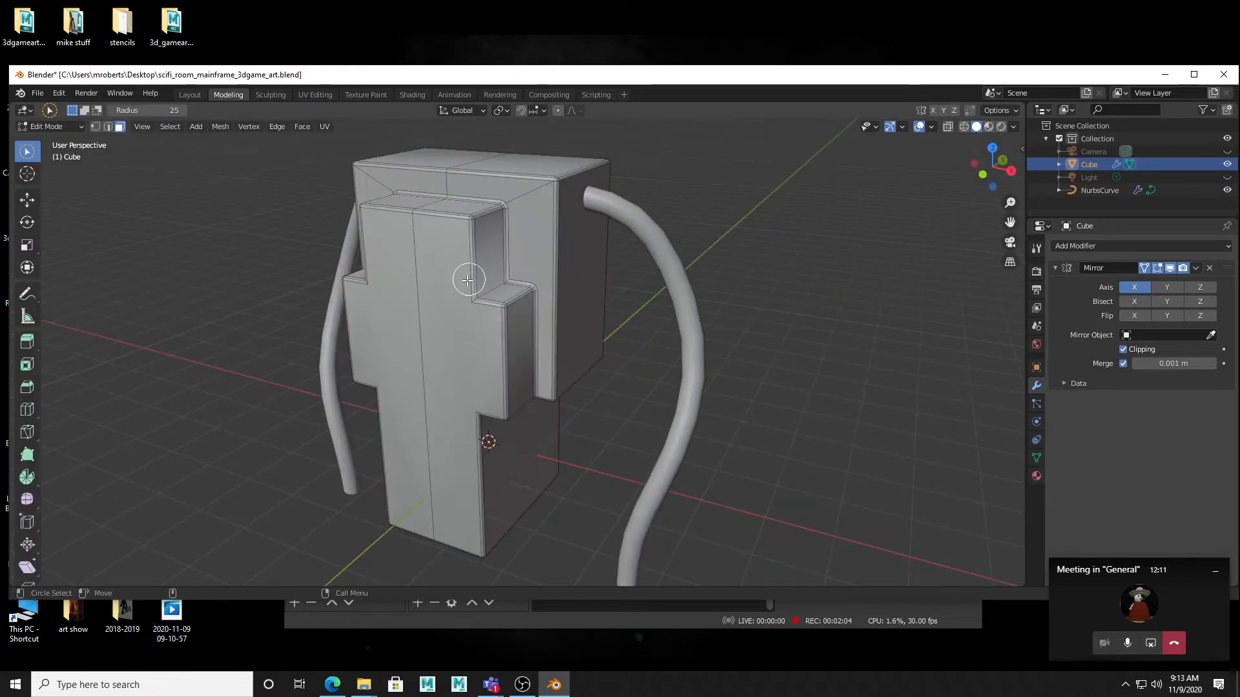
pyautogui.moveTo(443, 276); pyautogui.dragTo(425, 319)
pyautogui.rightClick(425, 319)
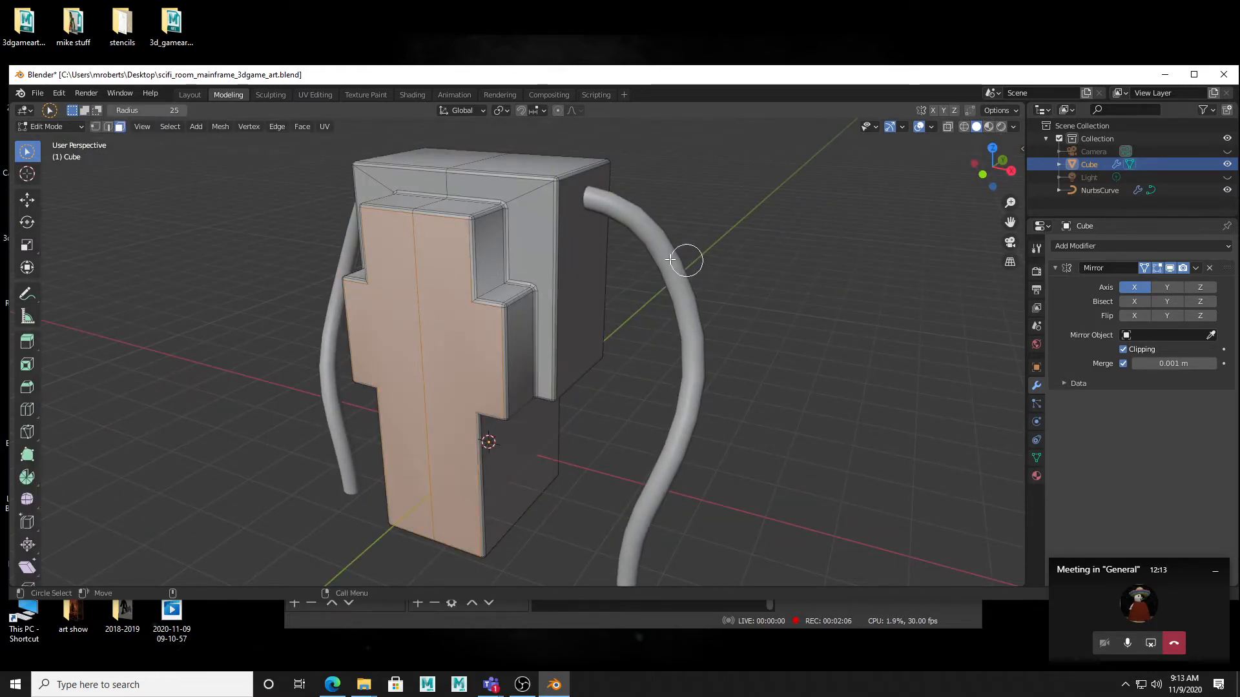
pyautogui.rightClick(610, 316)
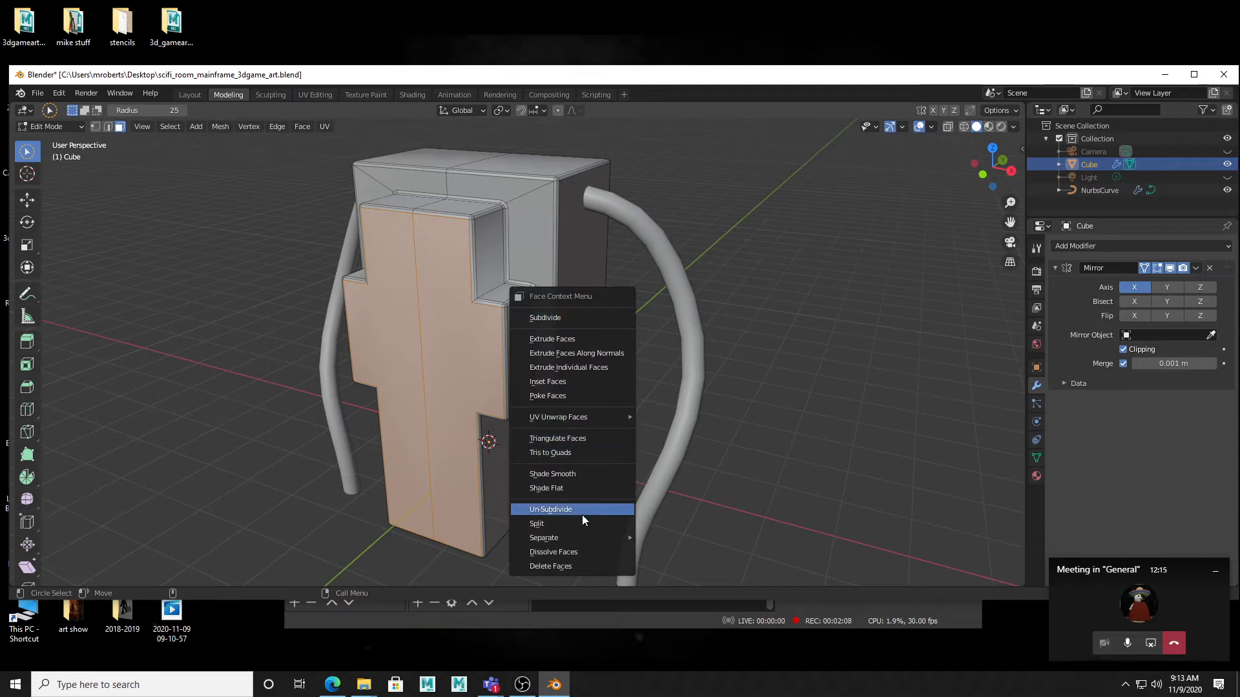
pyautogui.click(565, 487)
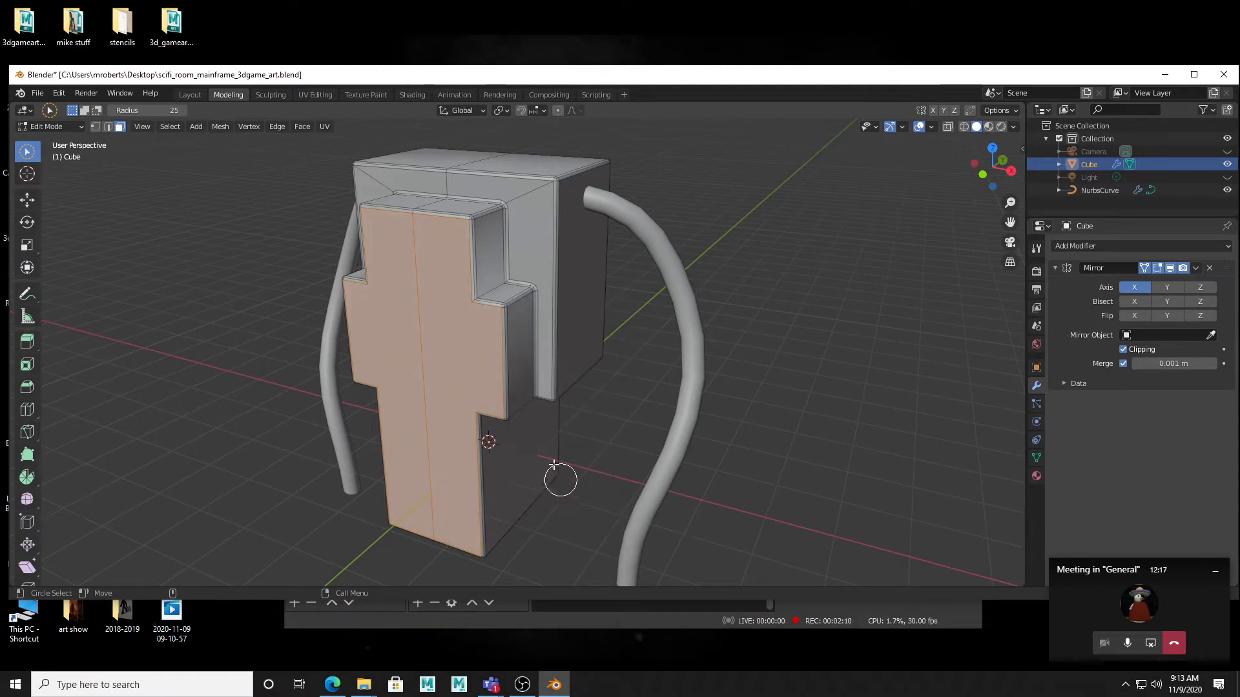
pyautogui.click(607, 411)
# - Enable Auto Smooth for the mainframe mesh's normals, check the shading from several angles and collapse the Normals settings
pyautogui.moveTo(532, 392); pyautogui.dragTo(545, 371, button='middle')
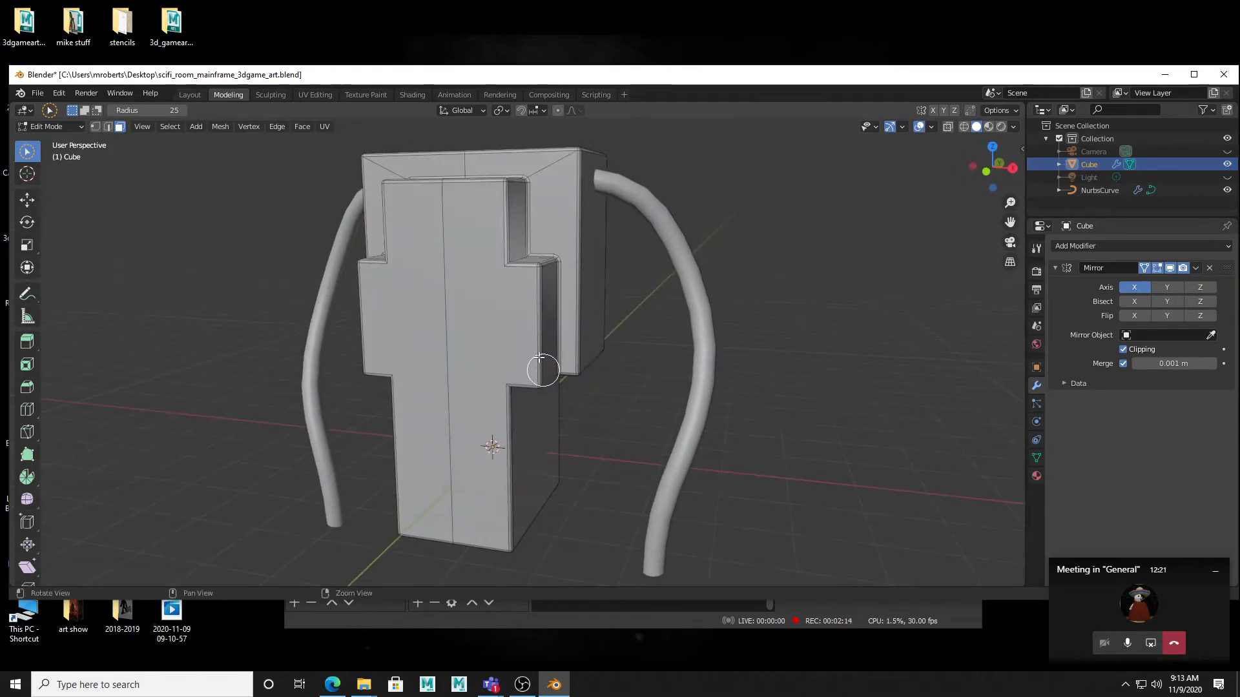
pyautogui.moveTo(472, 261)
pyautogui.mouseDown(button='middle')
pyautogui.moveTo(471, 299)
pyautogui.moveTo(465, 285)
pyautogui.mouseUp(button='middle')
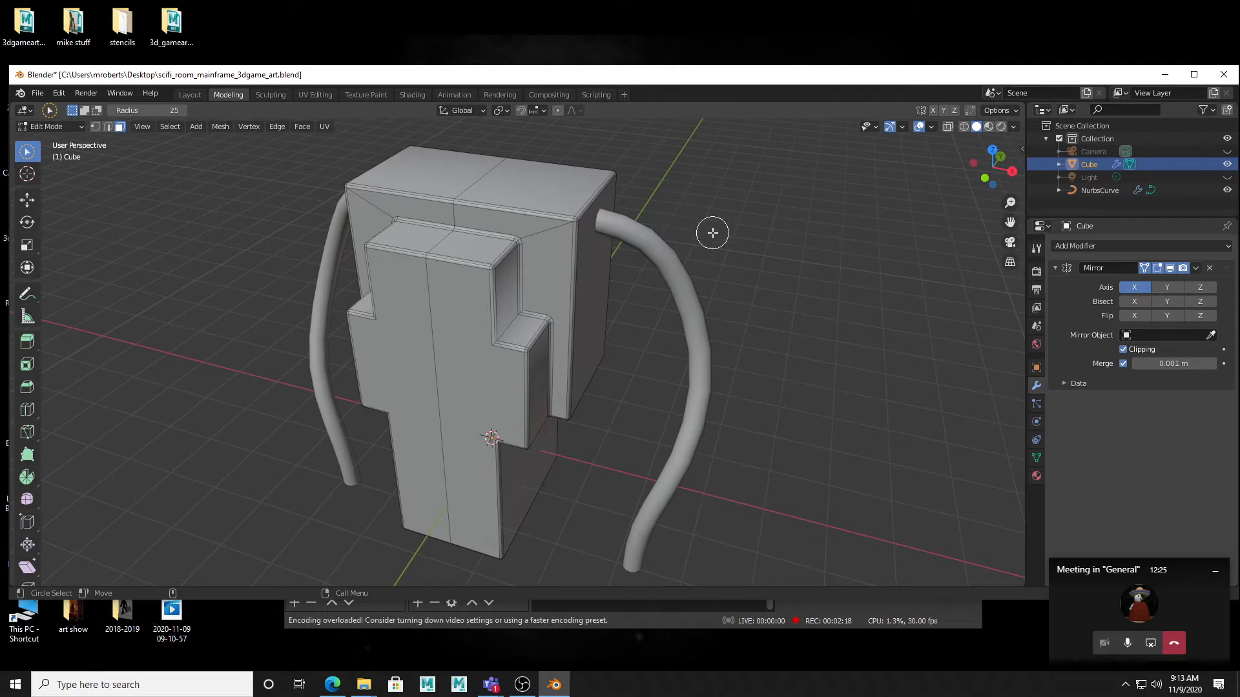
pyautogui.rightClick(713, 233)
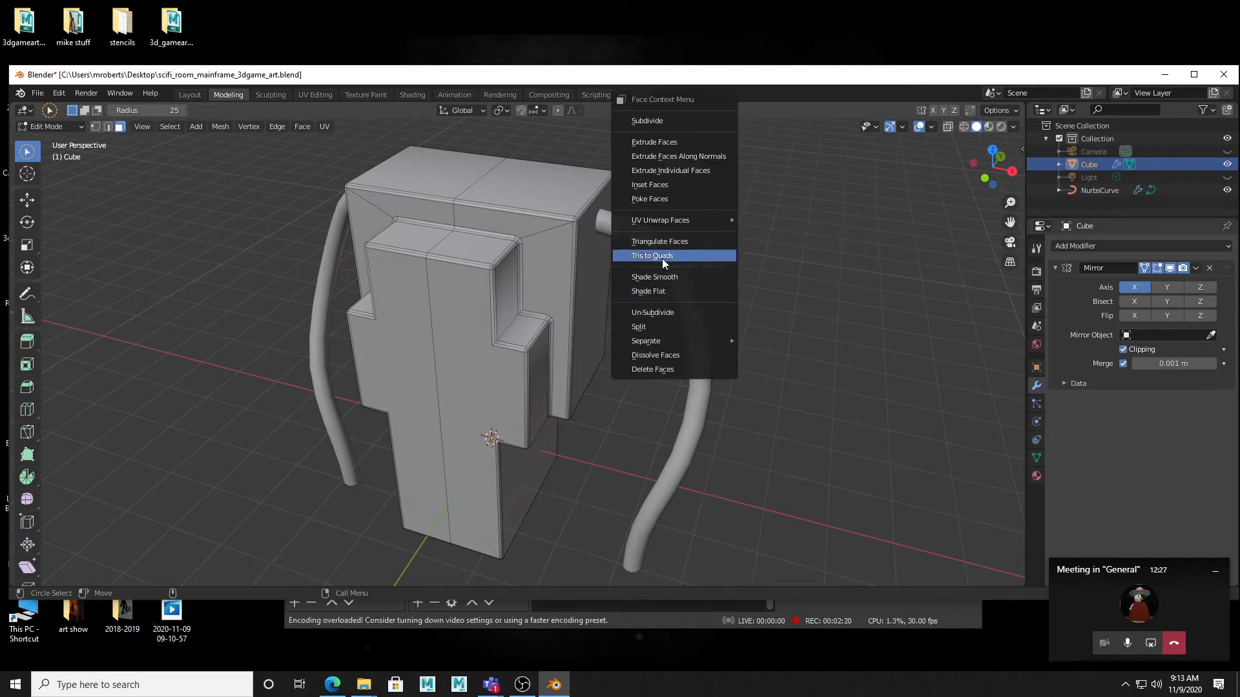
pyautogui.click(1037, 458)
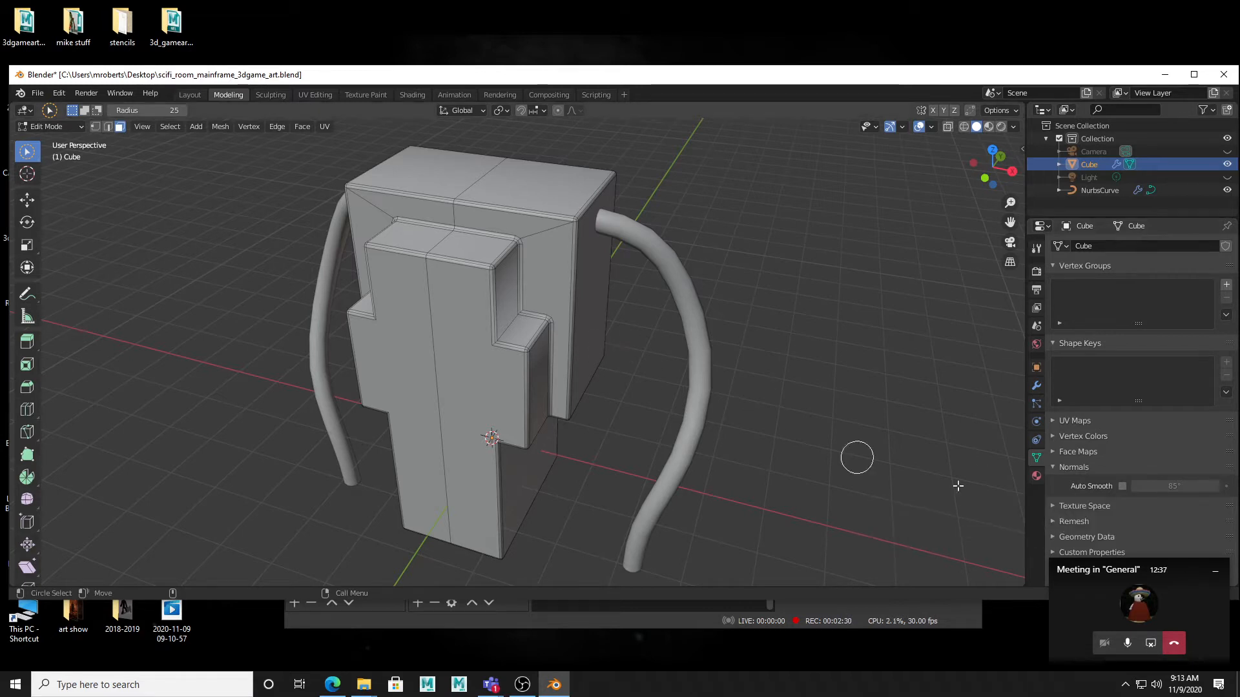
pyautogui.click(1123, 487)
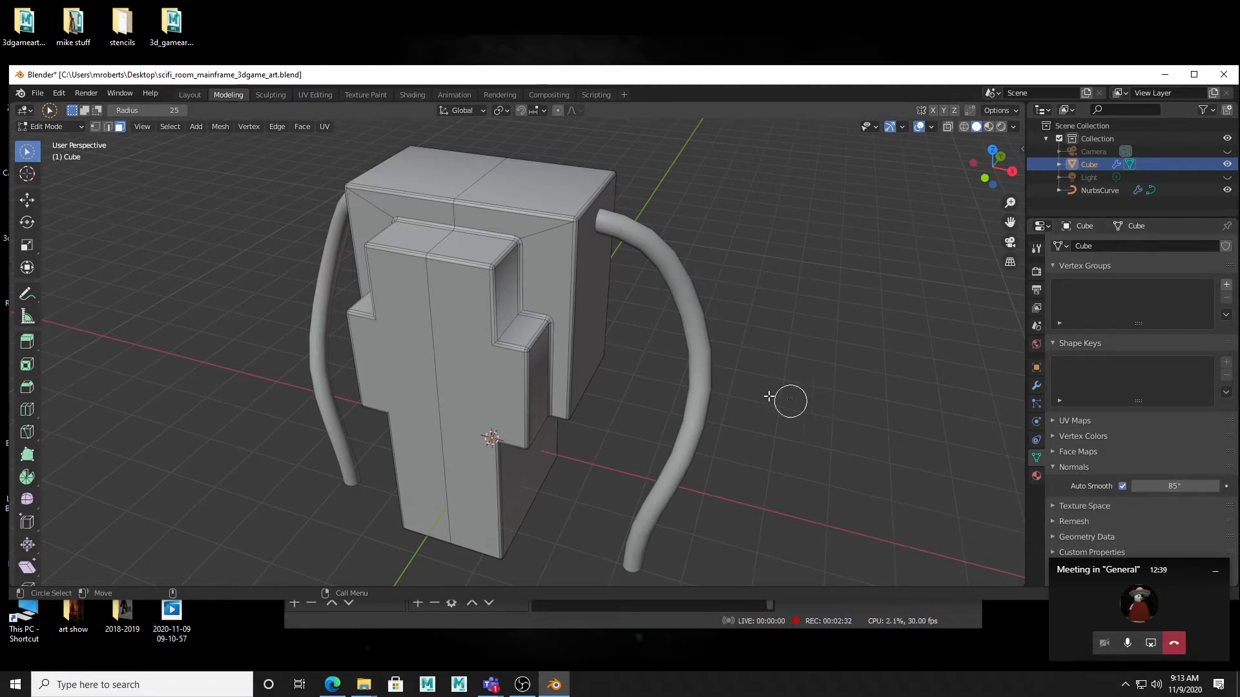
pyautogui.moveTo(653, 409); pyautogui.dragTo(591, 329, button='middle')
pyautogui.scroll(8, 590, 330)
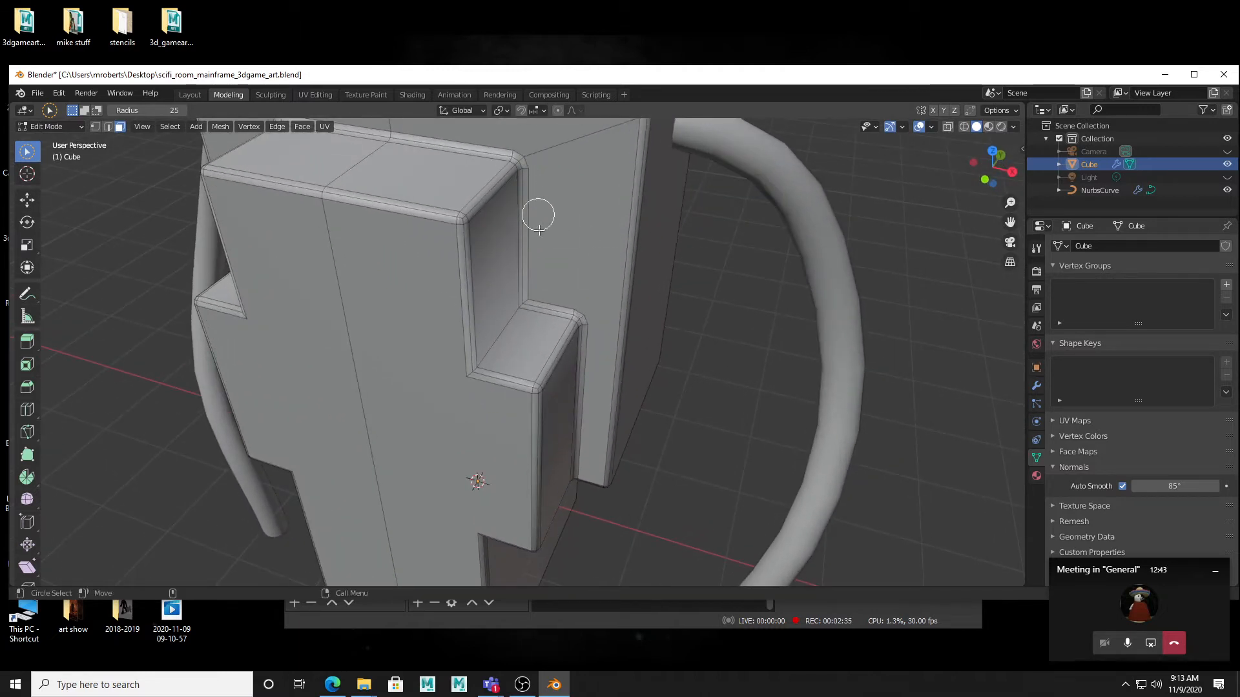
pyautogui.scroll(-8, 539, 230)
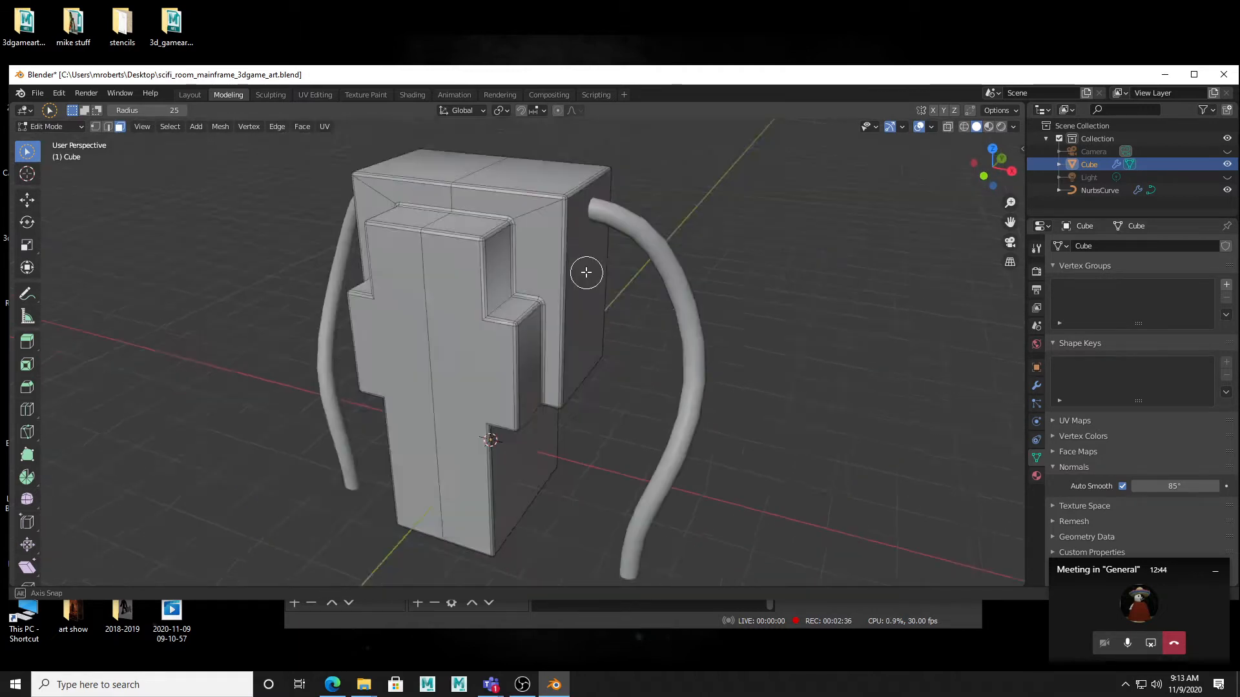
pyautogui.click(1074, 466)
pyautogui.moveTo(629, 333); pyautogui.dragTo(575, 248, button='middle')
pyautogui.scroll(3, 603, 288)
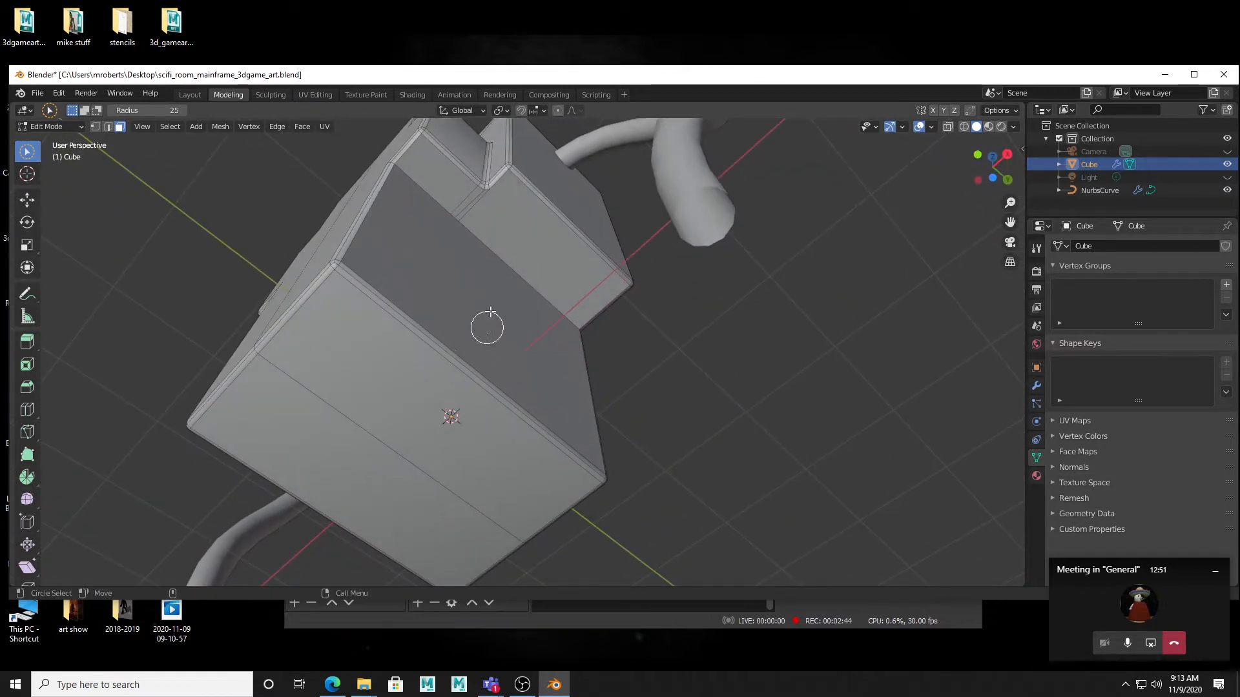
pyautogui.moveTo(491, 313); pyautogui.dragTo(543, 374, button='middle')
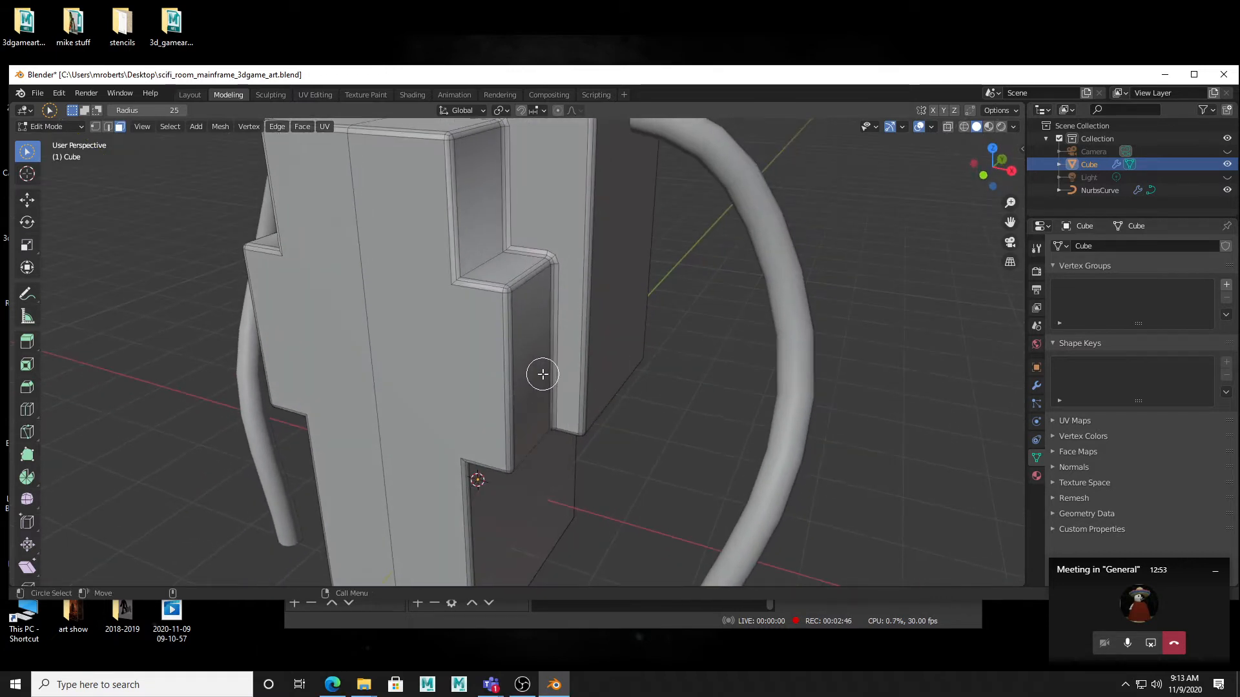
pyautogui.click(25, 342)
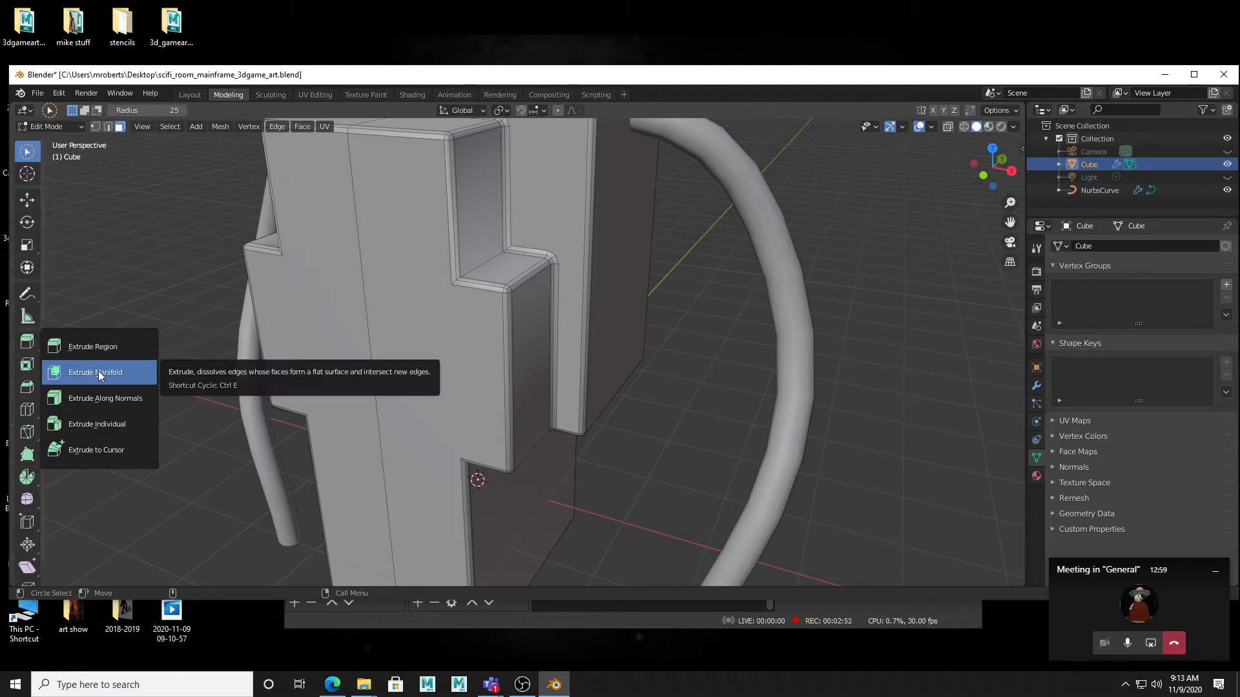
pyautogui.click(91, 352)
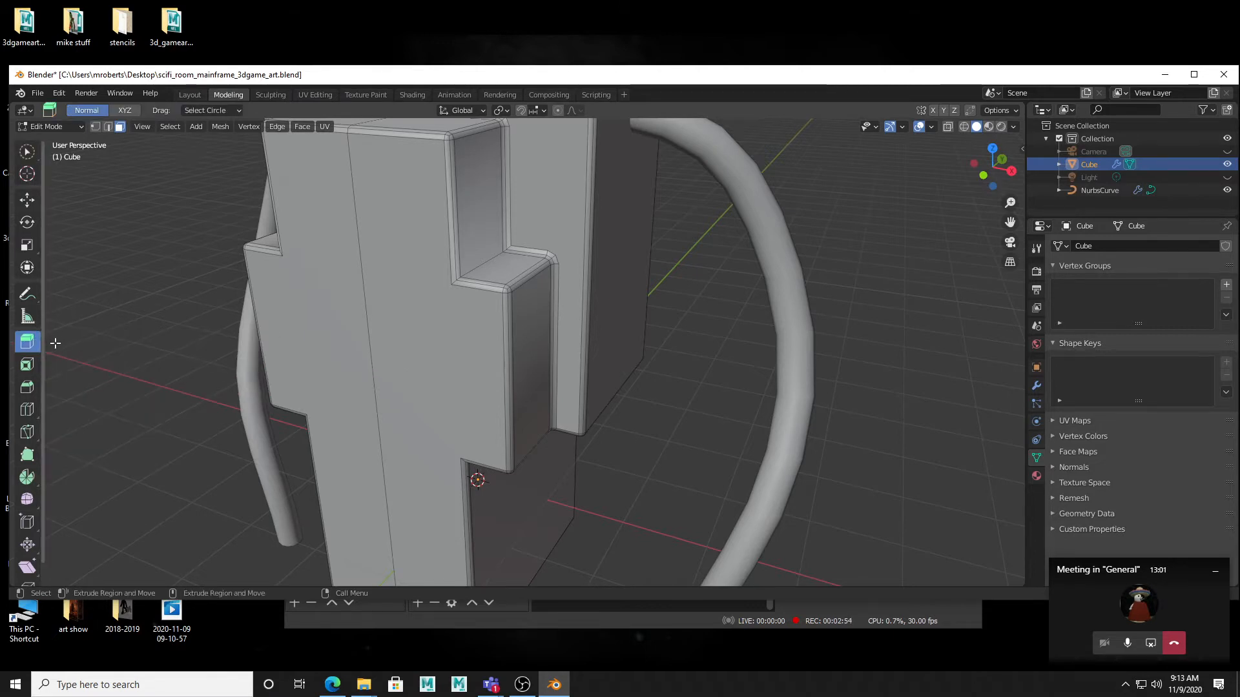
pyautogui.click(26, 199)
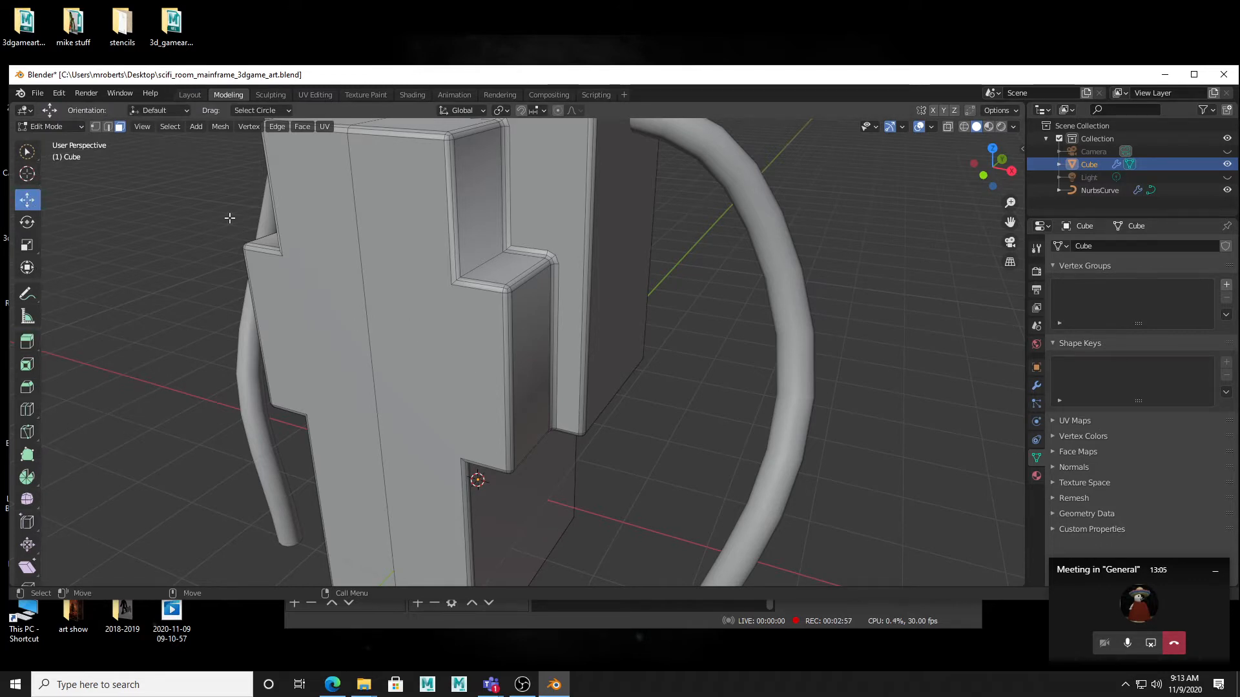
pyautogui.click(26, 153)
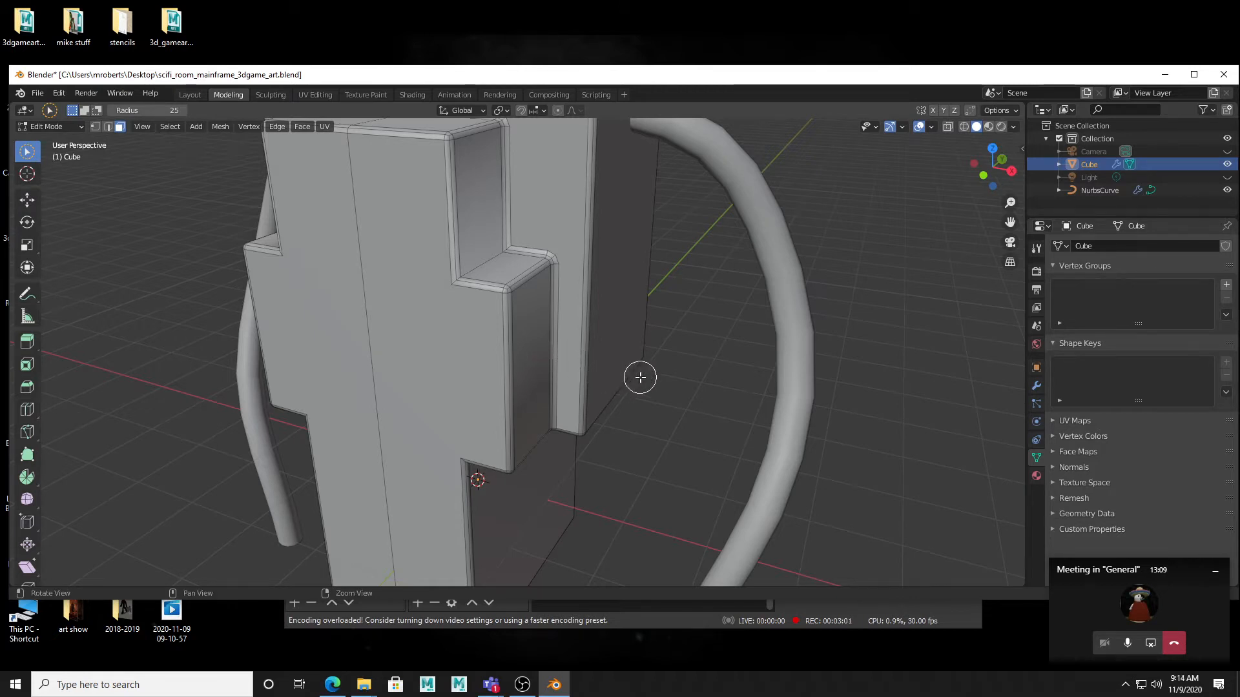
pyautogui.moveTo(640, 377); pyautogui.dragTo(577, 376, button='middle')
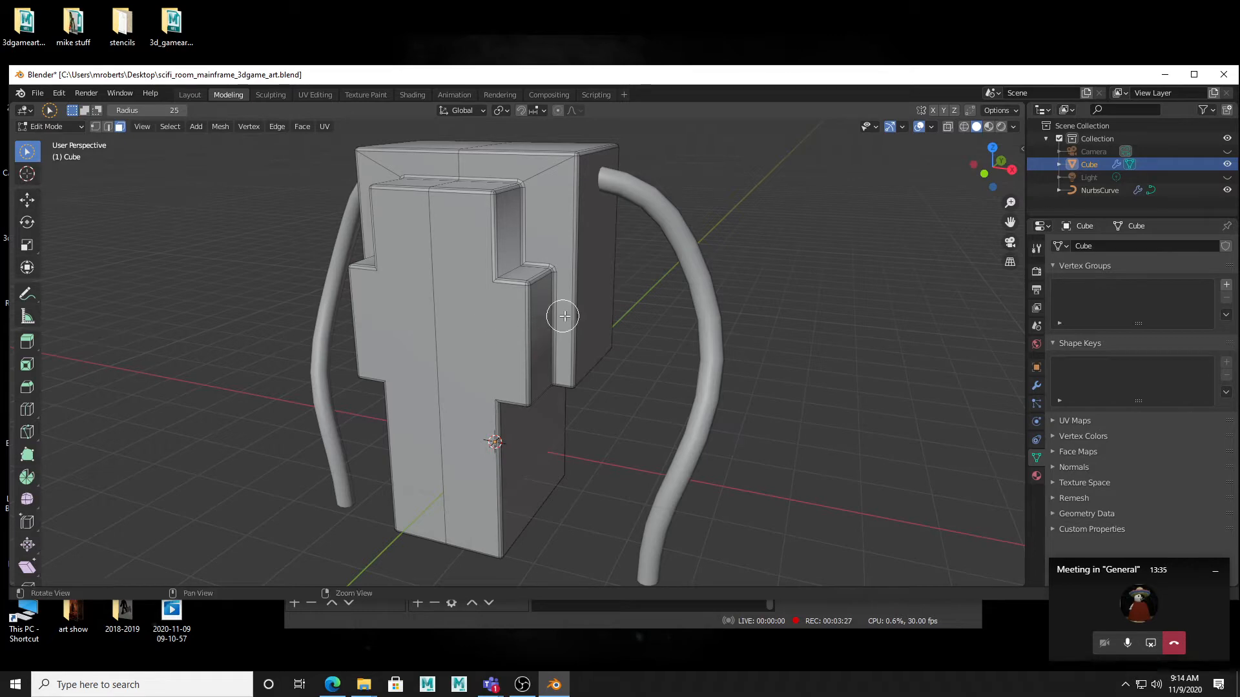
pyautogui.moveTo(568, 313); pyautogui.dragTo(666, 303, button='middle')
pyautogui.moveTo(667, 300); pyautogui.dragTo(582, 346, button='middle')
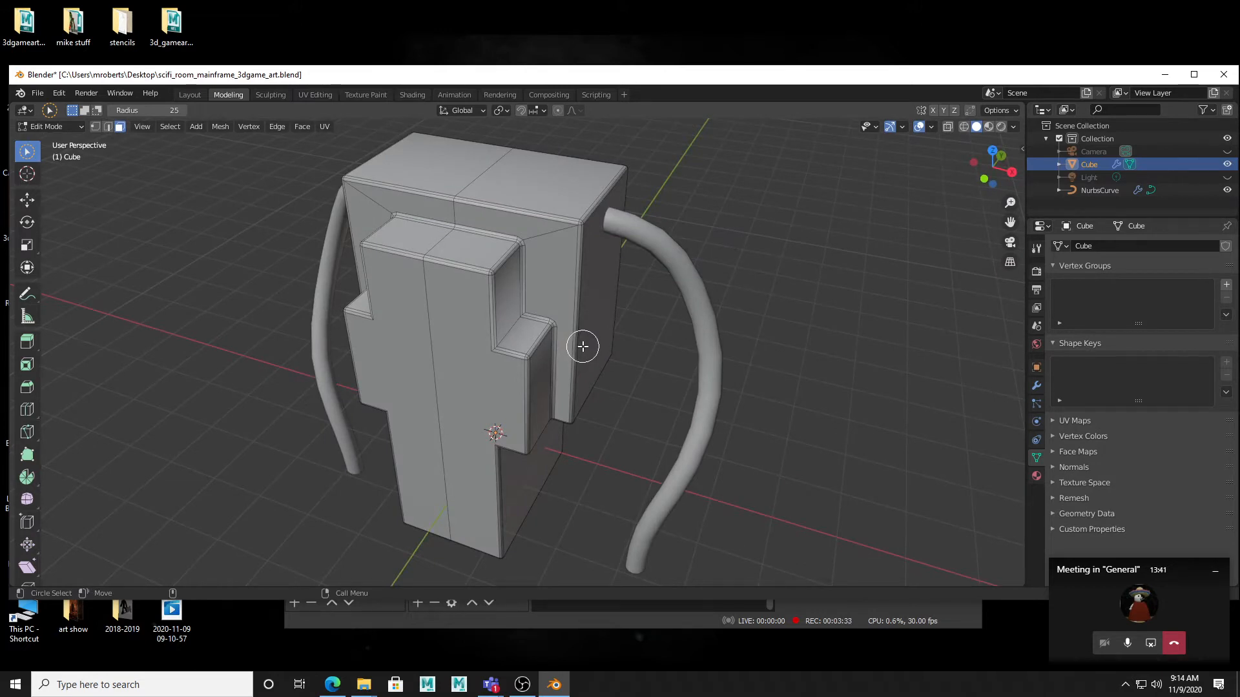
pyautogui.moveTo(584, 351)
pyautogui.mouseDown(button='middle')
pyautogui.moveTo(365, 357)
pyautogui.moveTo(424, 332)
pyautogui.moveTo(446, 342)
pyautogui.moveTo(390, 349)
pyautogui.moveTo(387, 325)
pyautogui.moveTo(571, 335)
pyautogui.moveTo(576, 380)
pyautogui.moveTo(609, 352)
pyautogui.moveTo(590, 338)
pyautogui.moveTo(573, 351)
pyautogui.moveTo(593, 342)
pyautogui.mouseUp(button='middle')
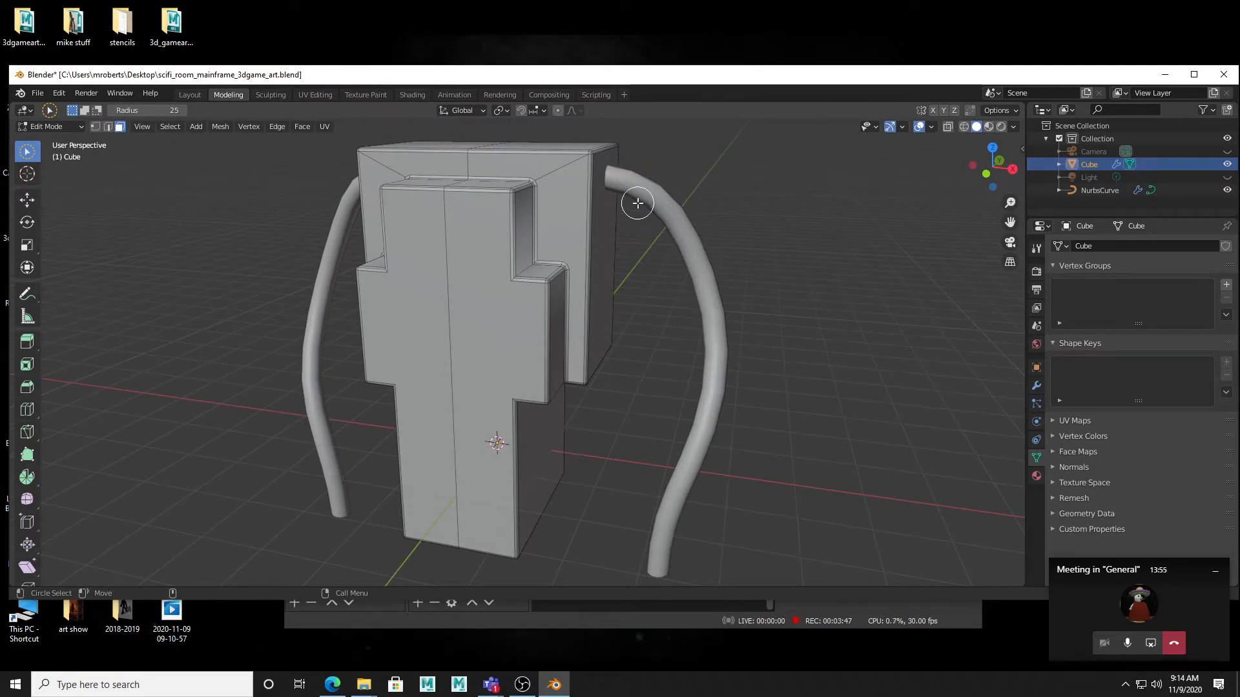
# - Return to Object Mode and select the NurbsCurve tubes beside the mainframe
pyautogui.press('Tab')
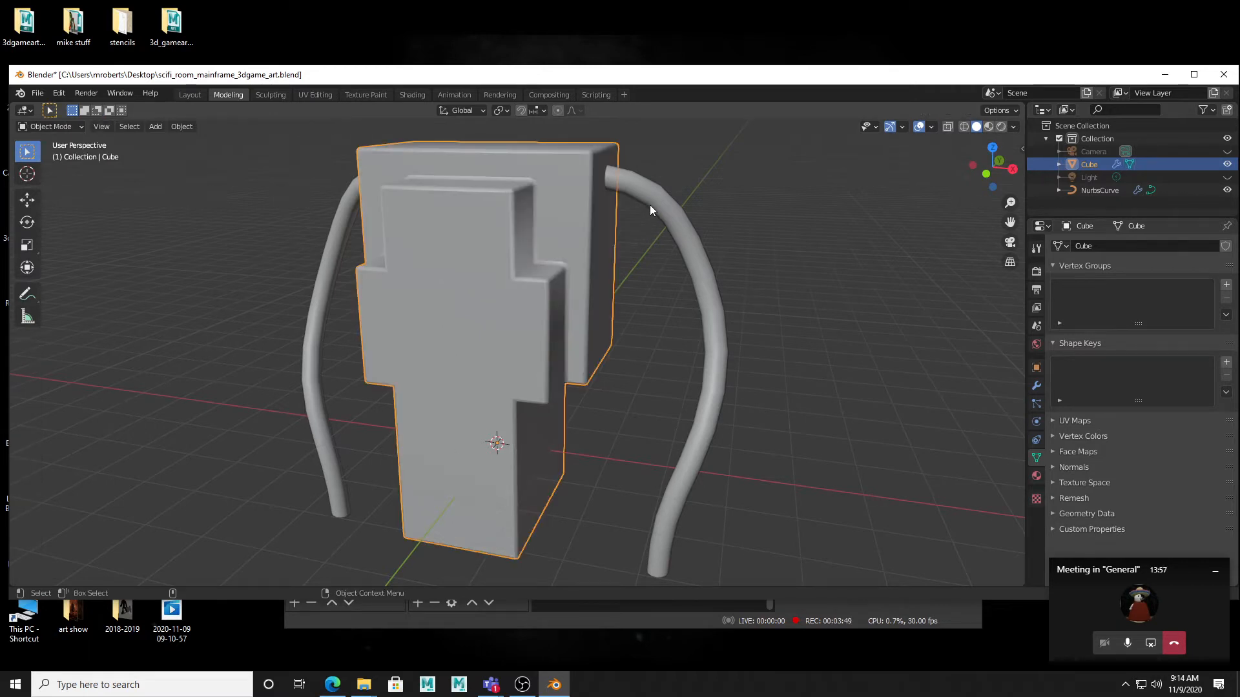
pyautogui.click(652, 199)
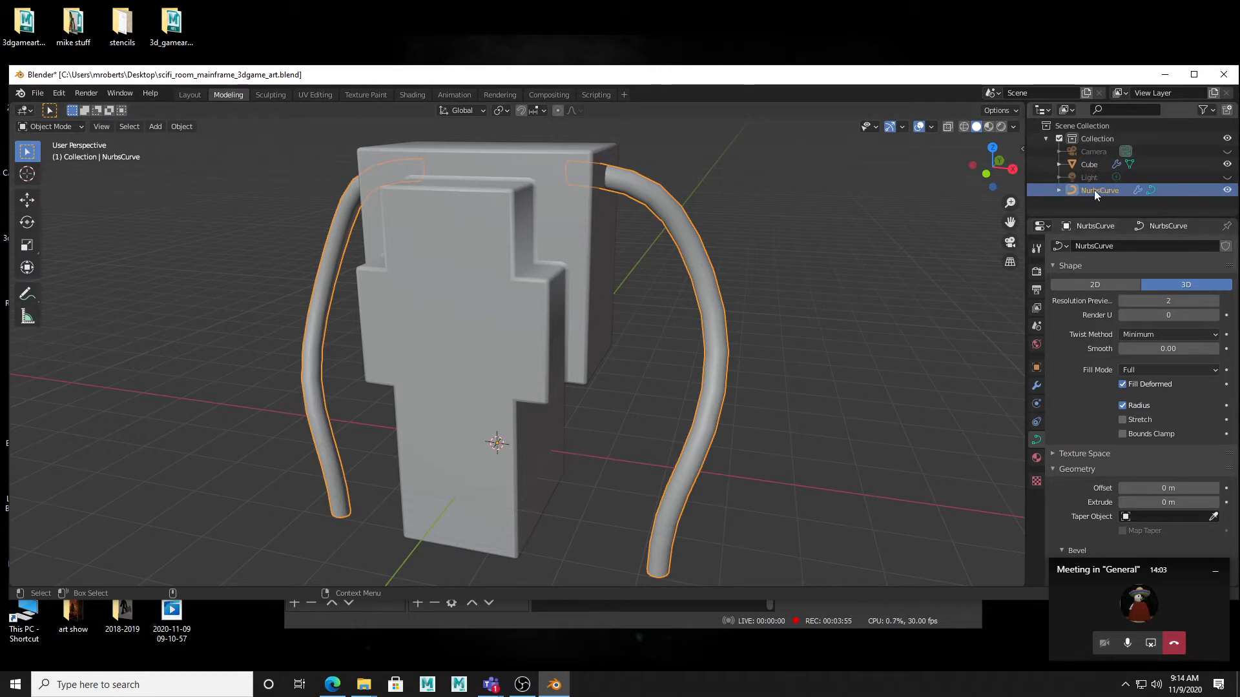
pyautogui.moveTo(618, 355); pyautogui.dragTo(623, 350, button='middle')
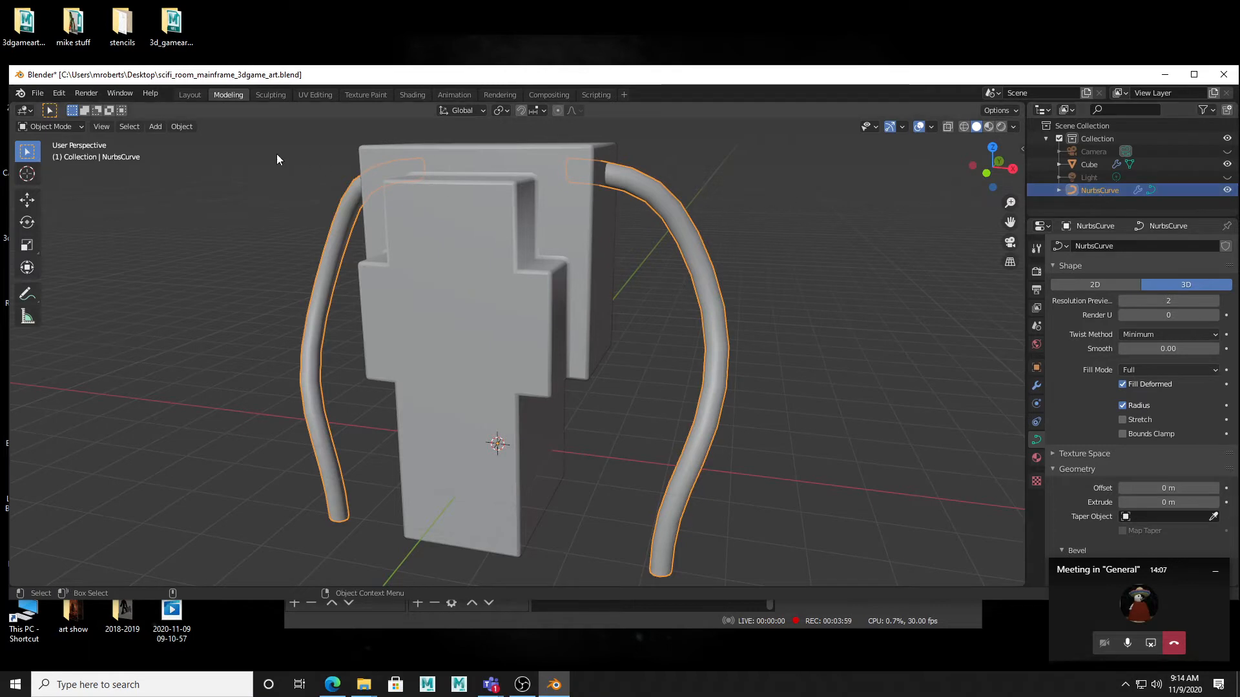
pyautogui.click(154, 127)
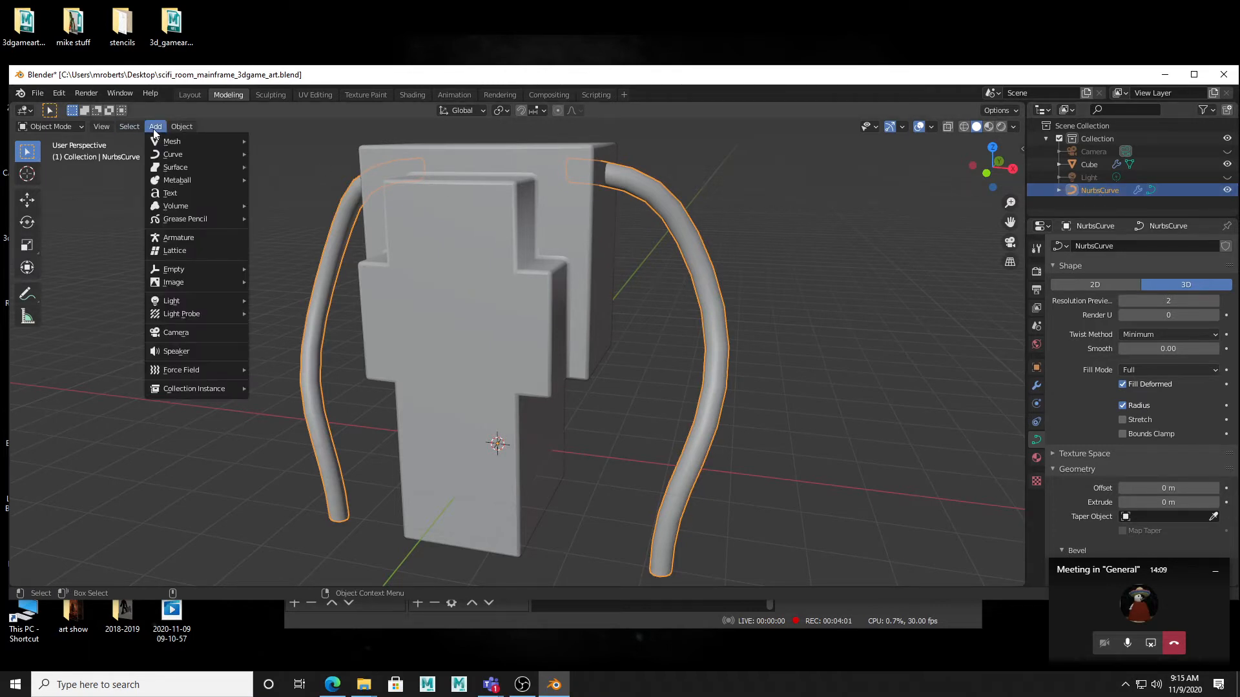
pyautogui.click(158, 127)
pyautogui.moveTo(180, 153)
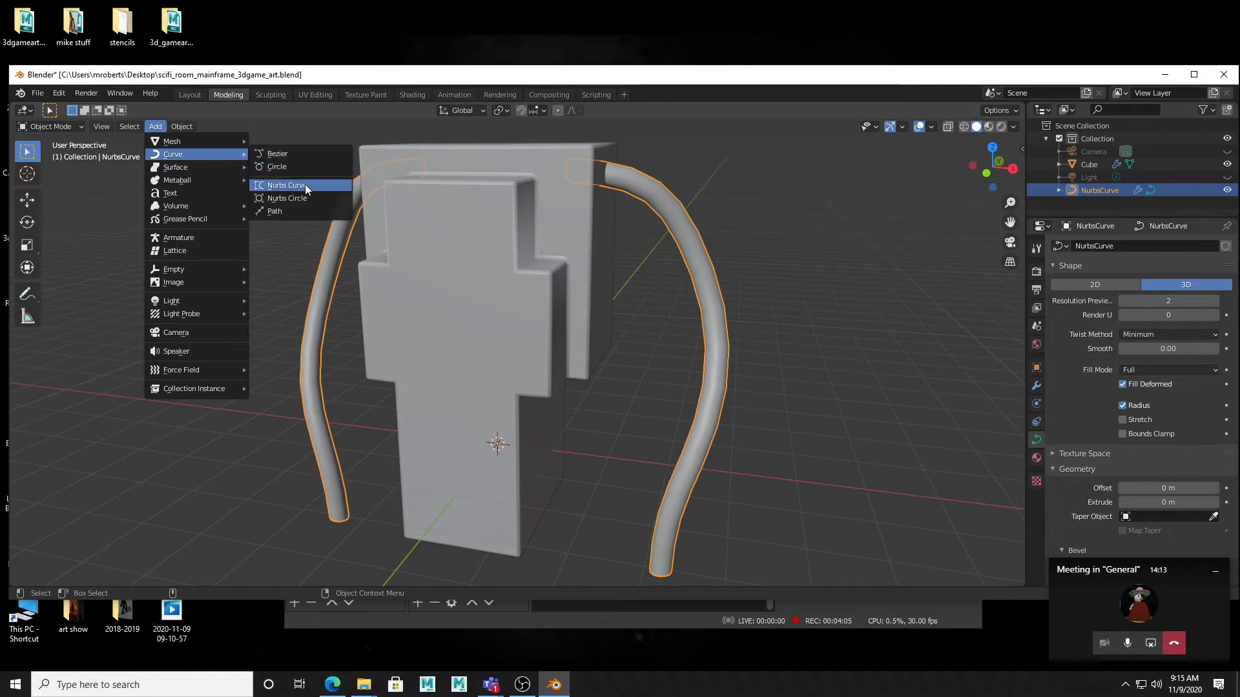
# - Examine the curved tubes from the front and display their modifier settings
pyautogui.moveTo(562, 367); pyautogui.dragTo(587, 425, button='middle')
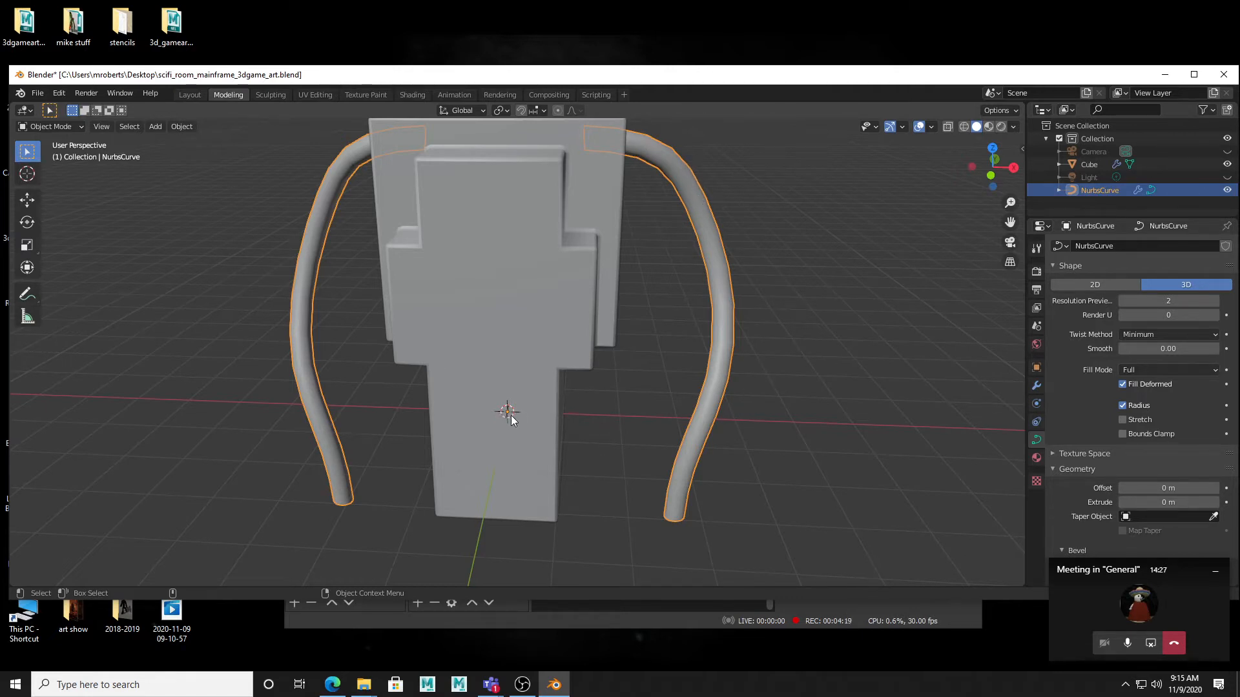
pyautogui.moveTo(514, 427)
pyautogui.keyDown('alt'); pyautogui.mouseDown()
pyautogui.moveTo(487, 440)
pyautogui.moveTo(511, 437)
pyautogui.mouseUp(); pyautogui.keyUp('alt')
pyautogui.keyDown('alt'); pyautogui.moveTo(512, 437); pyautogui.dragTo(543, 453, button='right'); pyautogui.keyUp('alt')
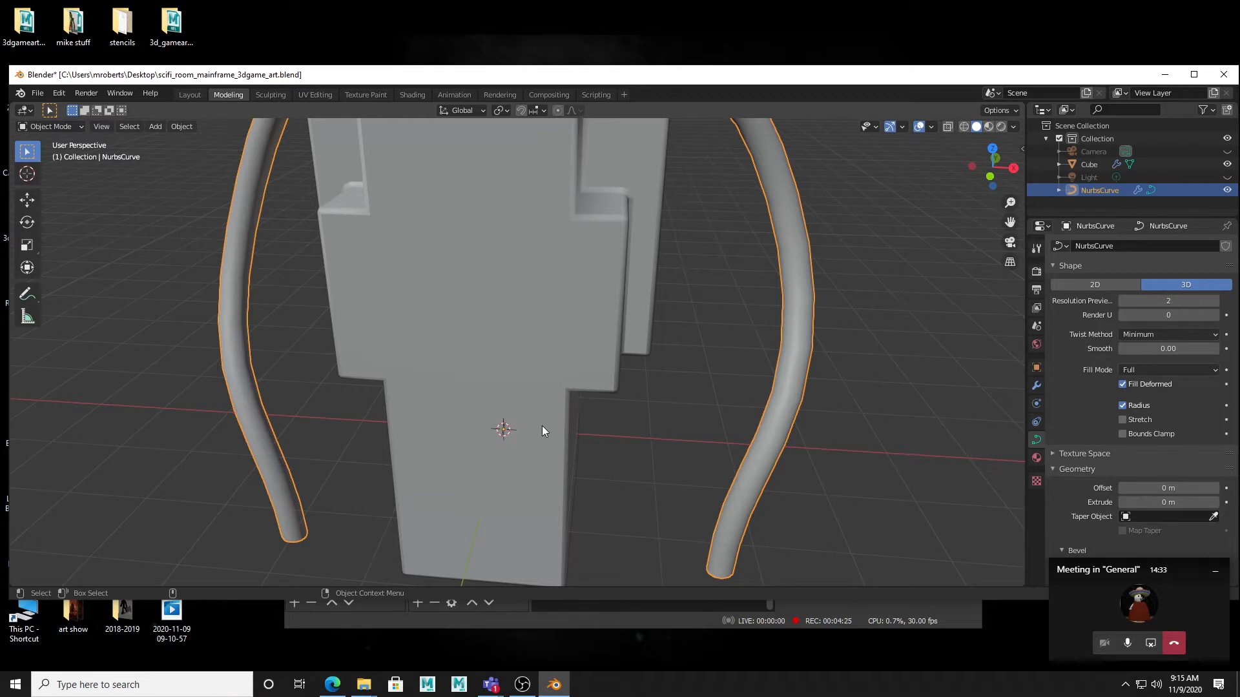
pyautogui.keyDown('alt'); pyautogui.moveTo(651, 435); pyautogui.dragTo(544, 422, button='right'); pyautogui.keyUp('alt')
pyautogui.moveTo(543, 421)
pyautogui.keyDown('alt'); pyautogui.mouseDown()
pyautogui.moveTo(569, 424)
pyautogui.moveTo(549, 401)
pyautogui.mouseUp(); pyautogui.keyUp('alt')
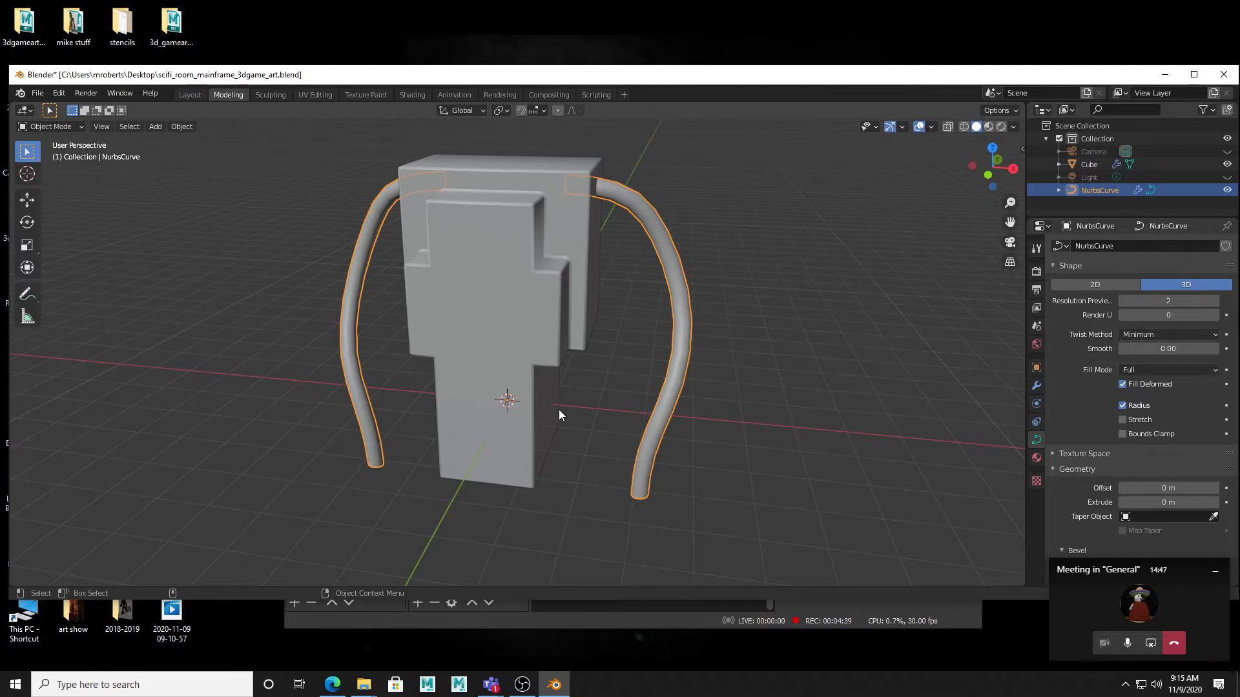
pyautogui.moveTo(515, 403); pyautogui.dragTo(541, 408, button='middle')
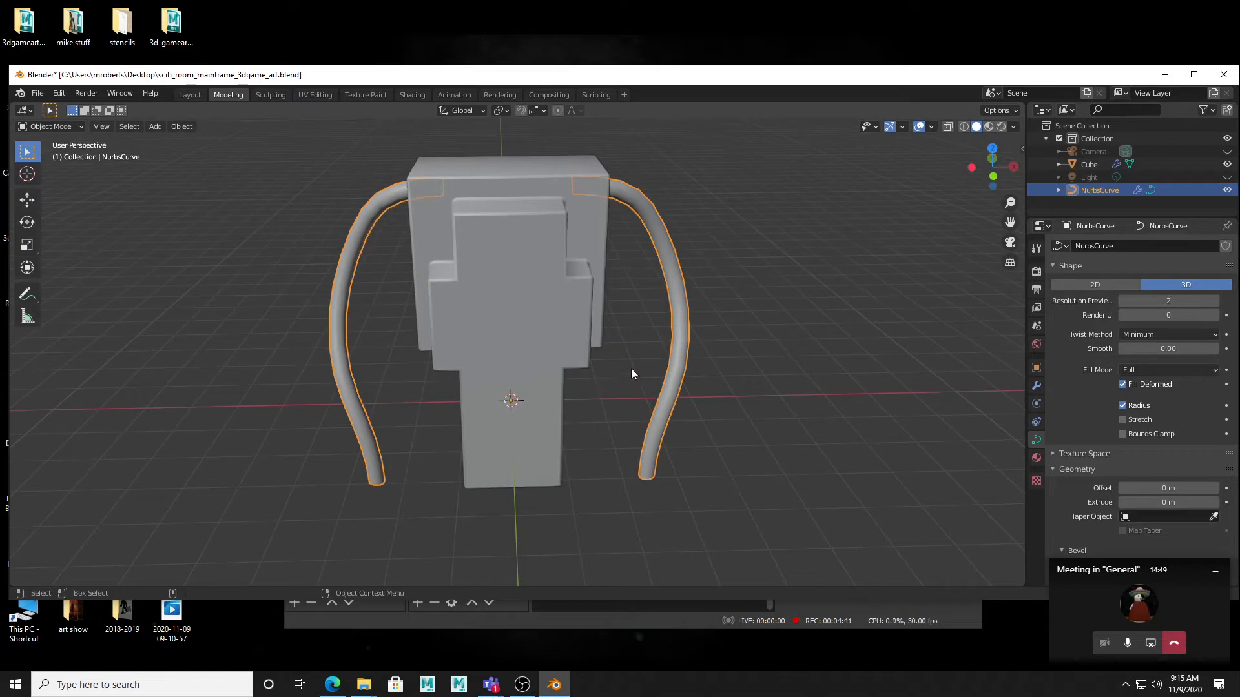
pyautogui.click(1036, 387)
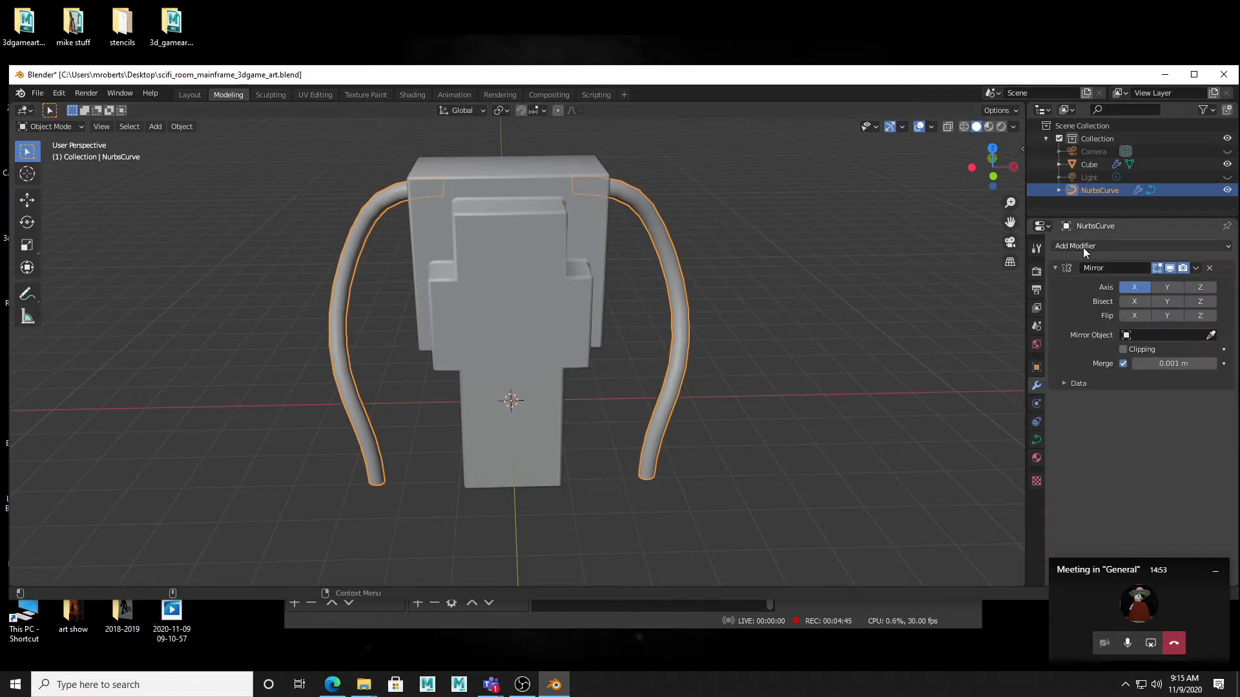
# - Examine the mirrored curve tubes around the mainframe and review the Set Origin options that govern the mirror centre
pyautogui.moveTo(621, 189); pyautogui.dragTo(603, 200, button='middle')
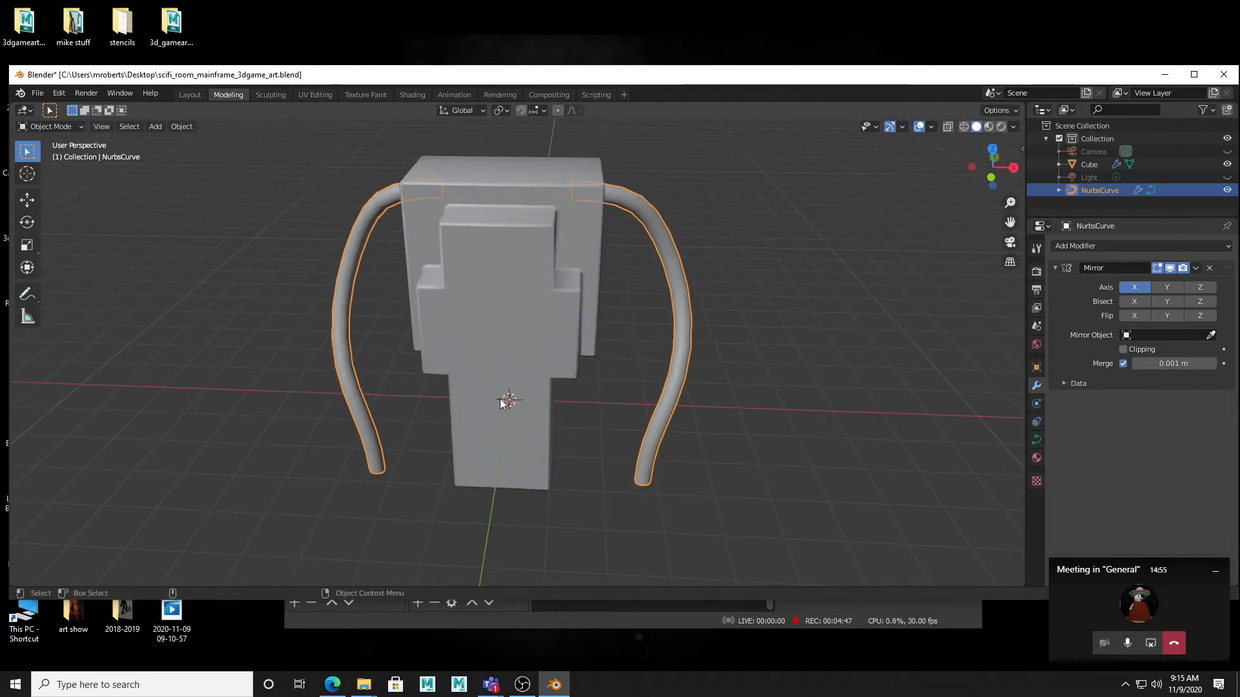
pyautogui.moveTo(501, 401); pyautogui.dragTo(513, 396, button='middle')
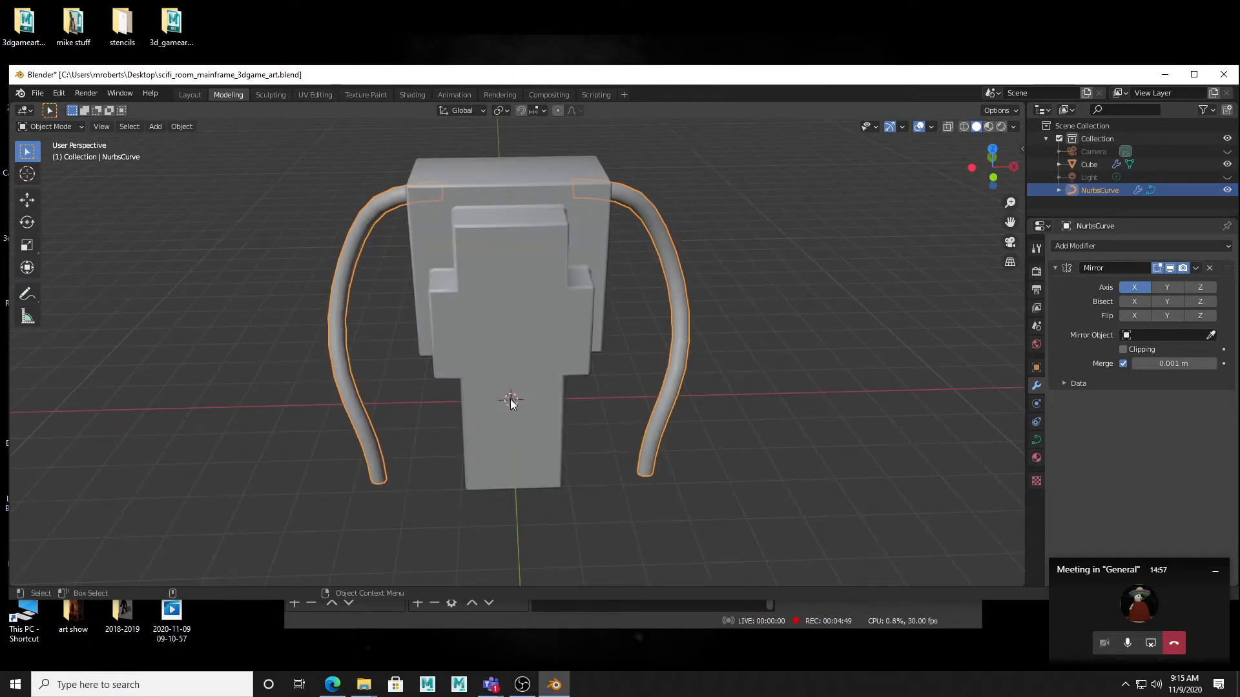
pyautogui.click(181, 126)
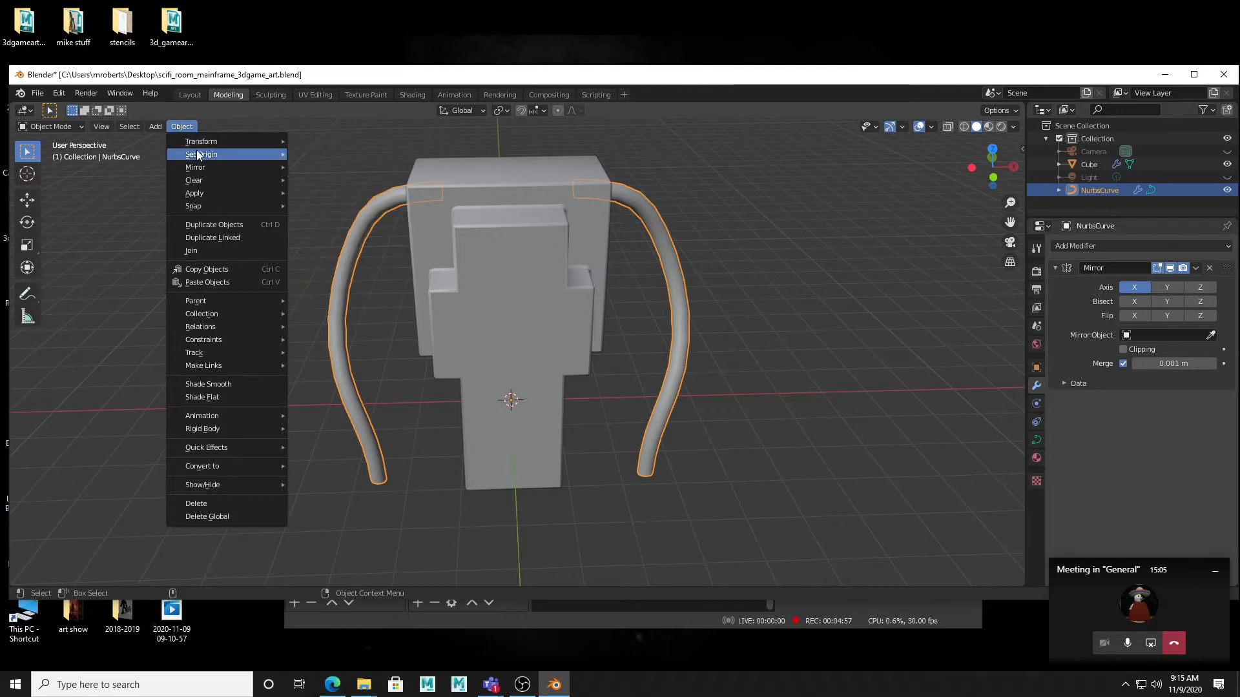
pyautogui.moveTo(203, 153)
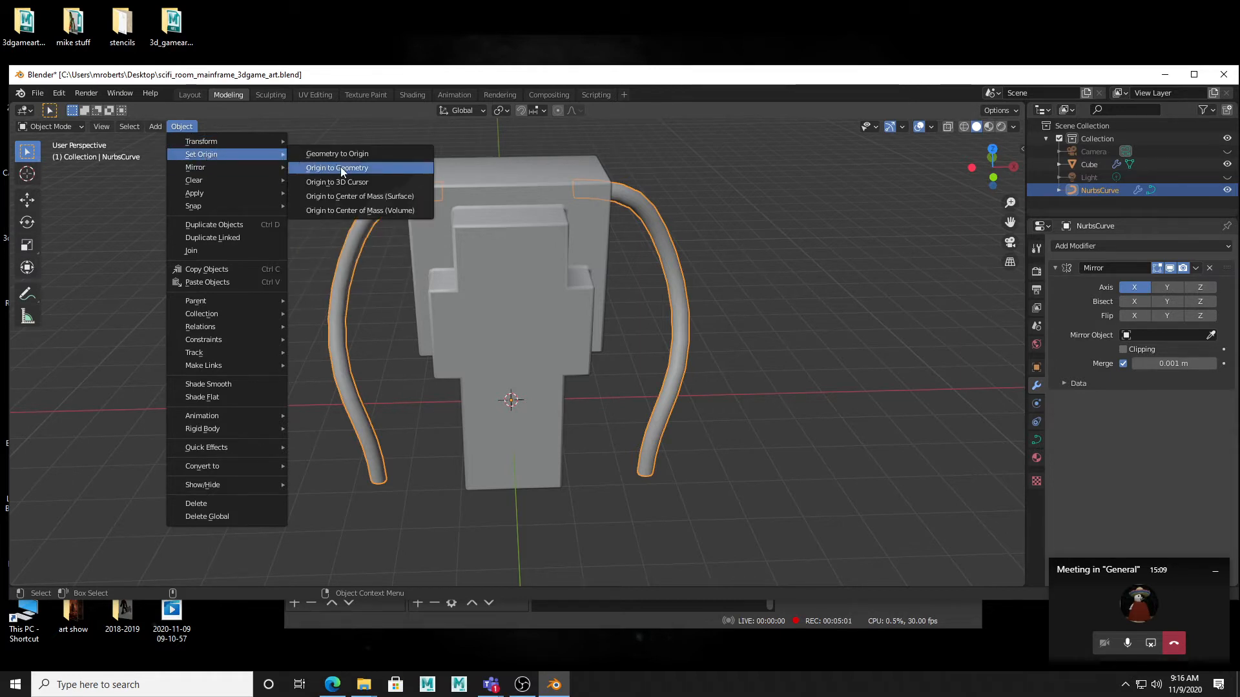
pyautogui.moveTo(226, 208)
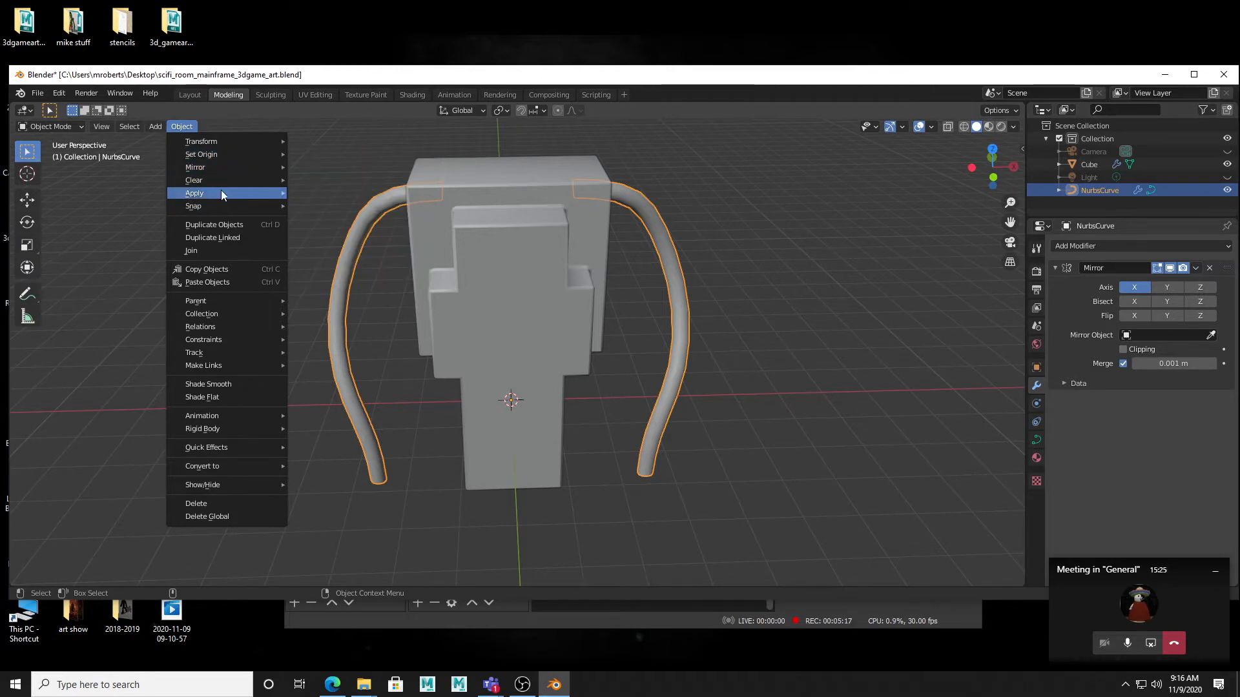
pyautogui.moveTo(599, 425); pyautogui.dragTo(511, 408, button='middle')
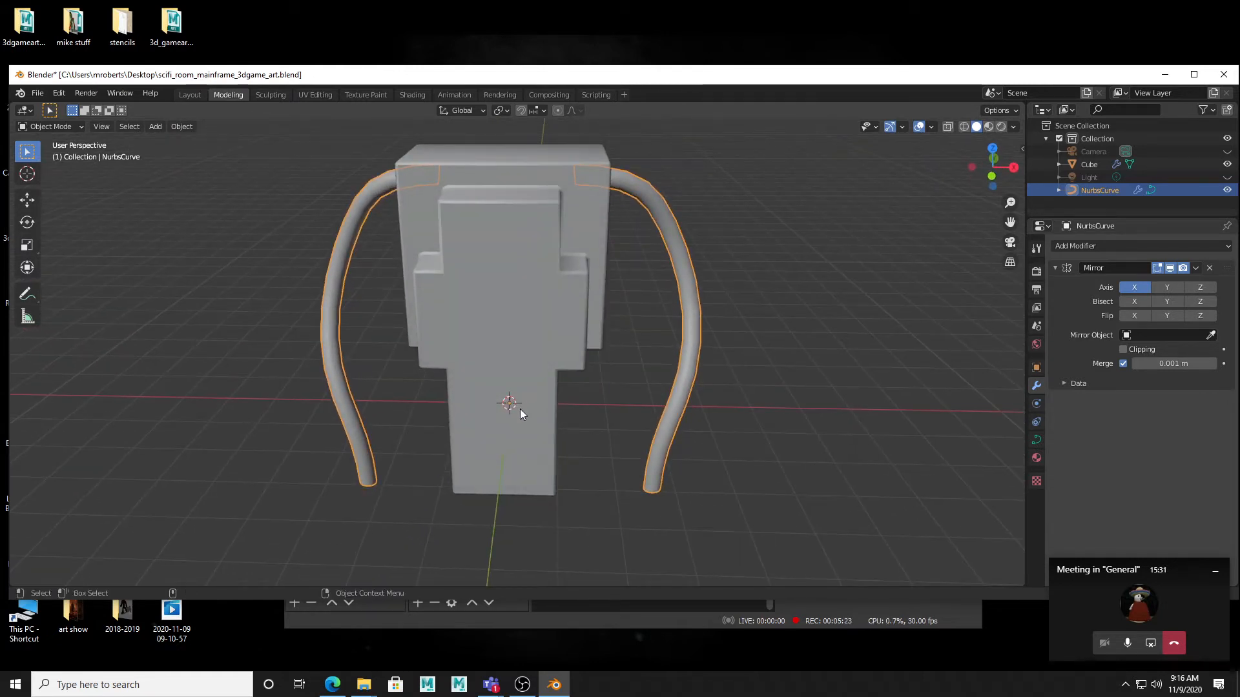
pyautogui.moveTo(534, 399); pyautogui.dragTo(599, 381, button='middle')
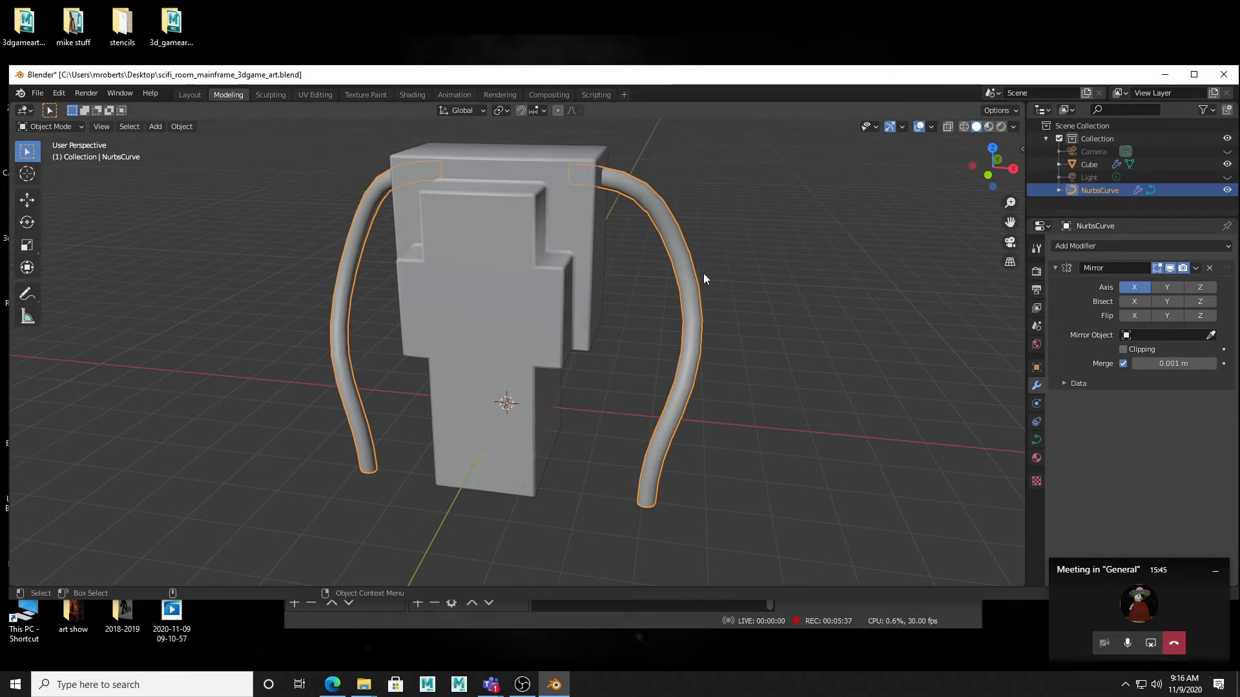
pyautogui.moveTo(694, 239)
pyautogui.mouseDown(button='middle')
pyautogui.moveTo(687, 261)
pyautogui.moveTo(673, 258)
pyautogui.moveTo(683, 261)
pyautogui.mouseUp(button='middle')
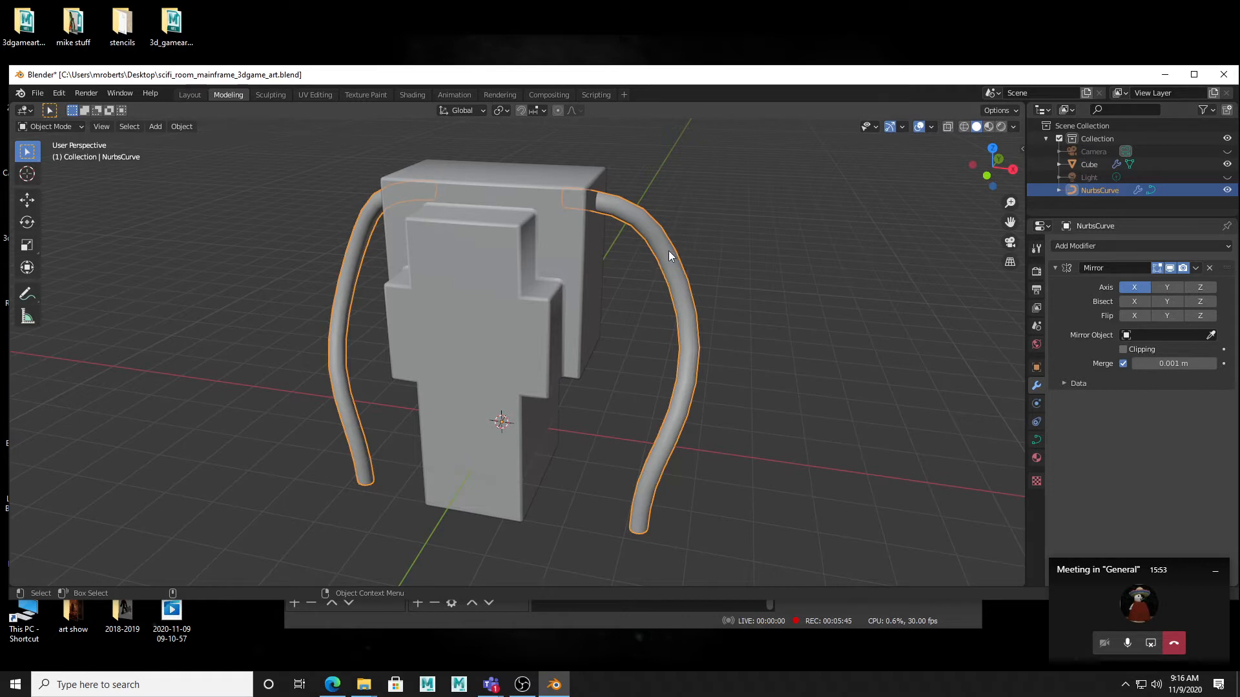
# - Enter Edit Mode on the NurbsCurve, select the control point at its upper bend and reposition it
pyautogui.press('Tab')
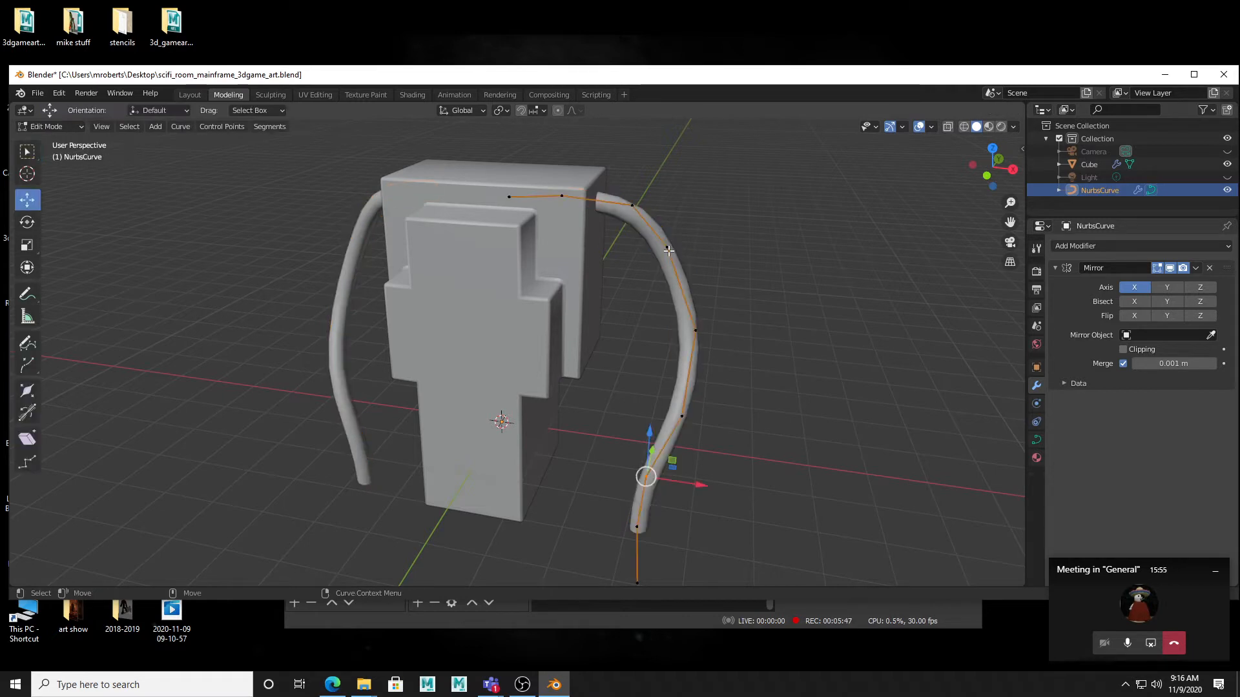
pyautogui.moveTo(685, 273); pyautogui.dragTo(624, 239, button='middle')
pyautogui.moveTo(626, 191); pyautogui.dragTo(651, 235)
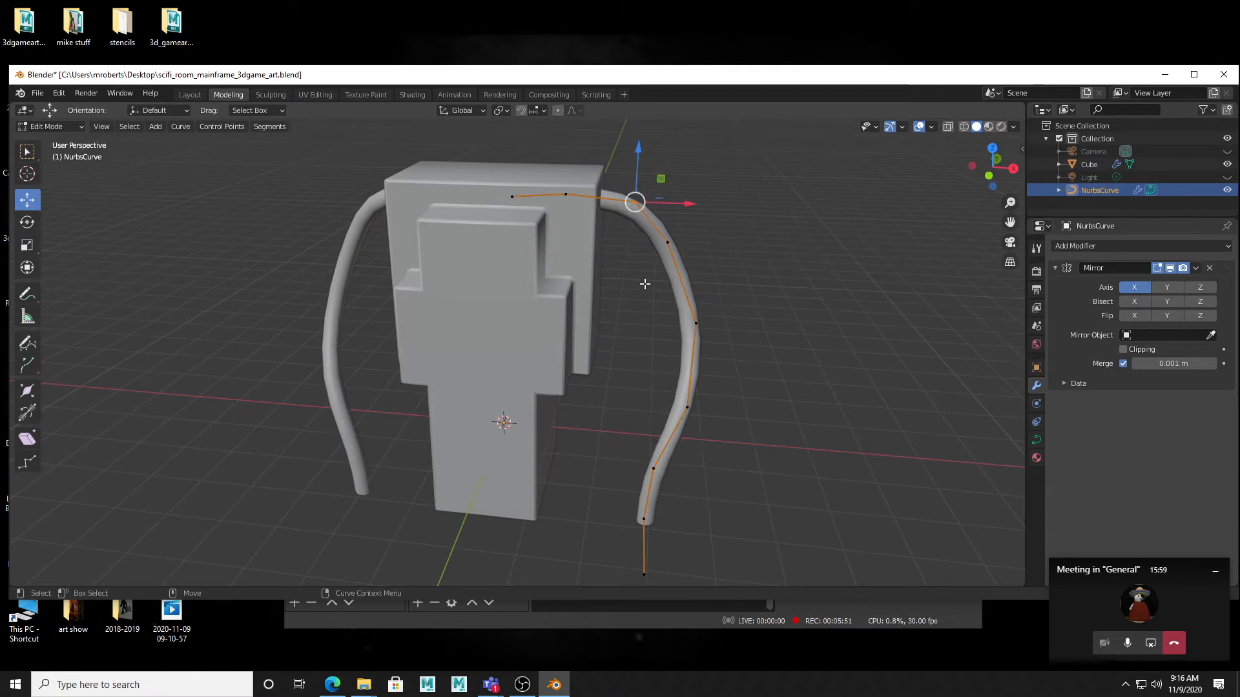
pyautogui.press('g')
pyautogui.click(652, 288)
# - From a side view, select the mid-curve control point and nudge it to adjust the tube's bend
pyautogui.moveTo(680, 297); pyautogui.dragTo(562, 285, button='middle')
pyautogui.moveTo(489, 259); pyautogui.dragTo(525, 283)
pyautogui.press('g')
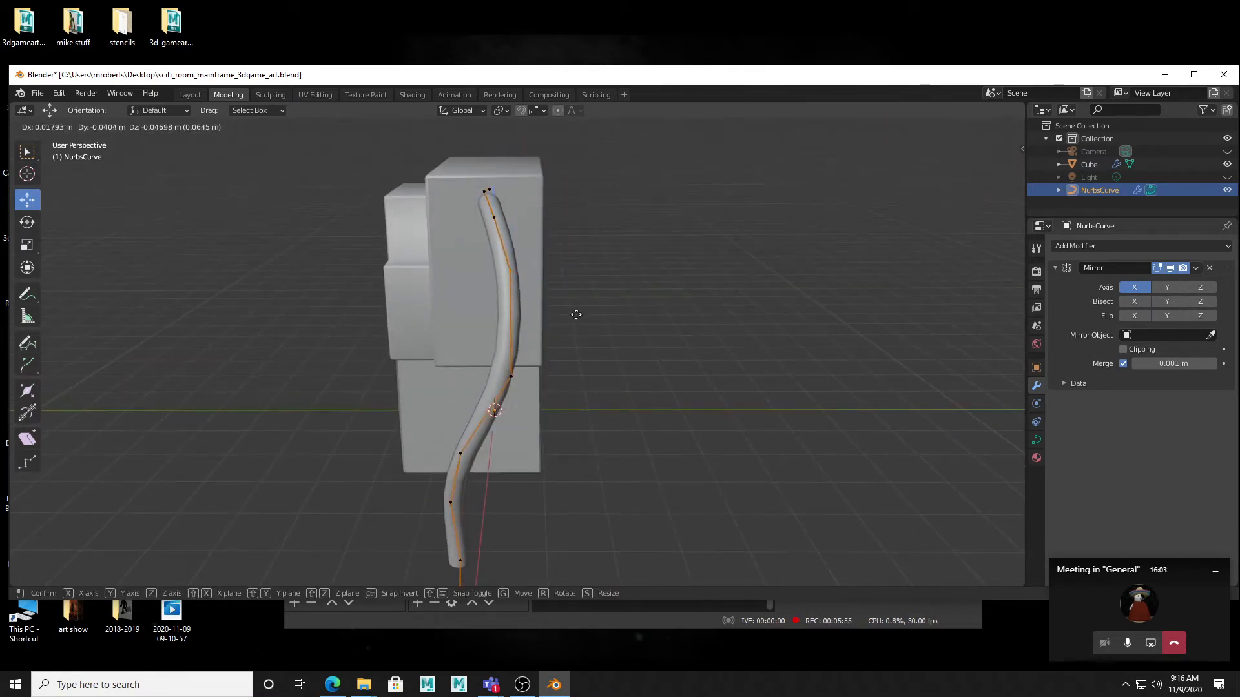
pyautogui.click(573, 318)
# - Select the lower control points of the curve and raise them to shorten the tube to the mainframe's base level
pyautogui.moveTo(573, 318); pyautogui.dragTo(572, 473, button='middle')
pyautogui.moveTo(584, 503); pyautogui.dragTo(640, 563)
pyautogui.press('g')
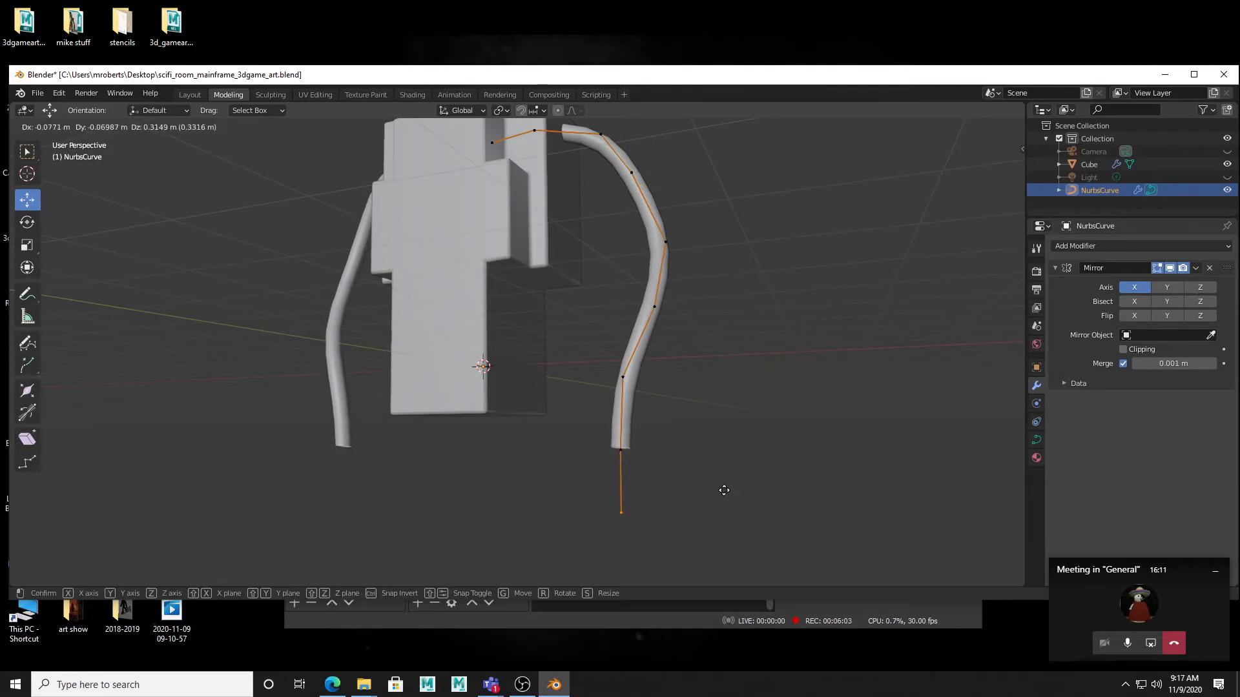
pyautogui.click(720, 488)
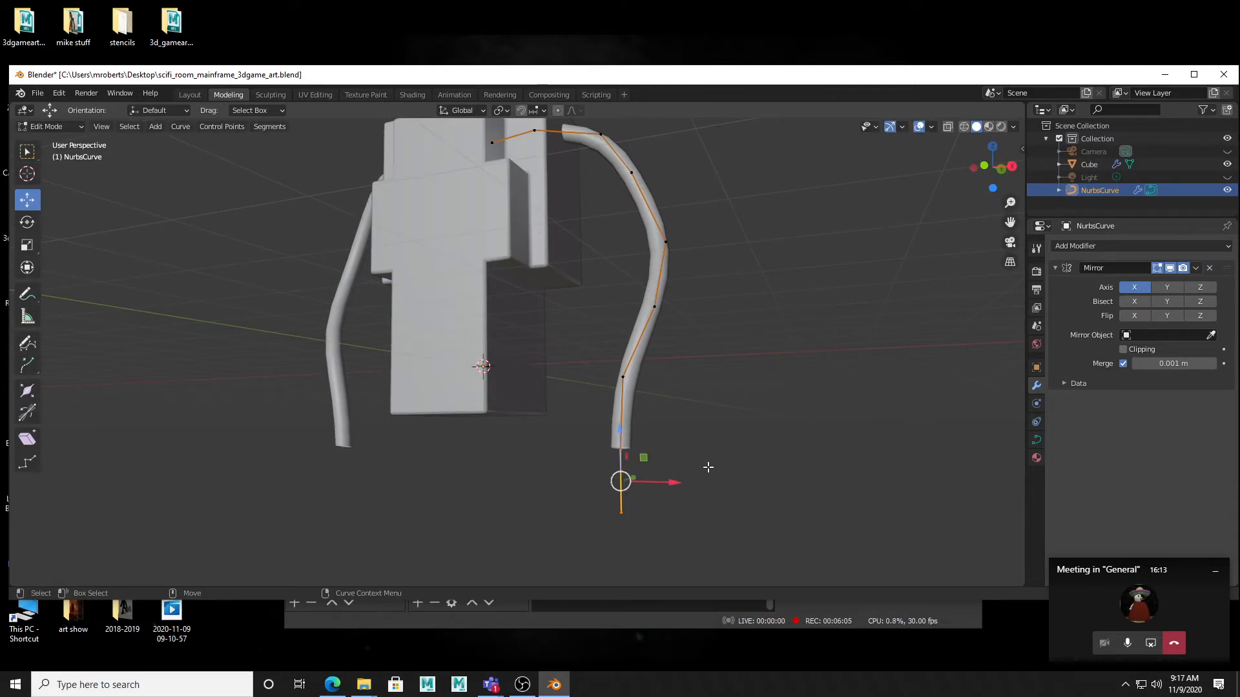
pyautogui.press('g')
pyautogui.click(710, 439)
pyautogui.press('g')
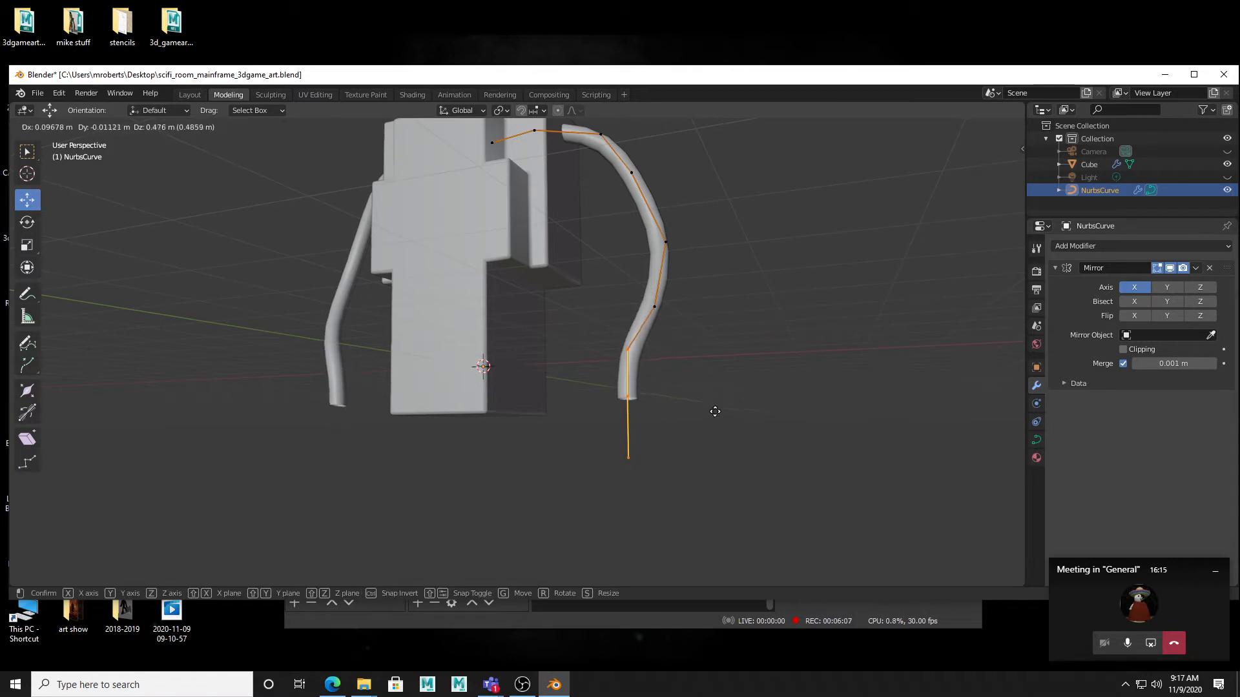
pyautogui.click(715, 417)
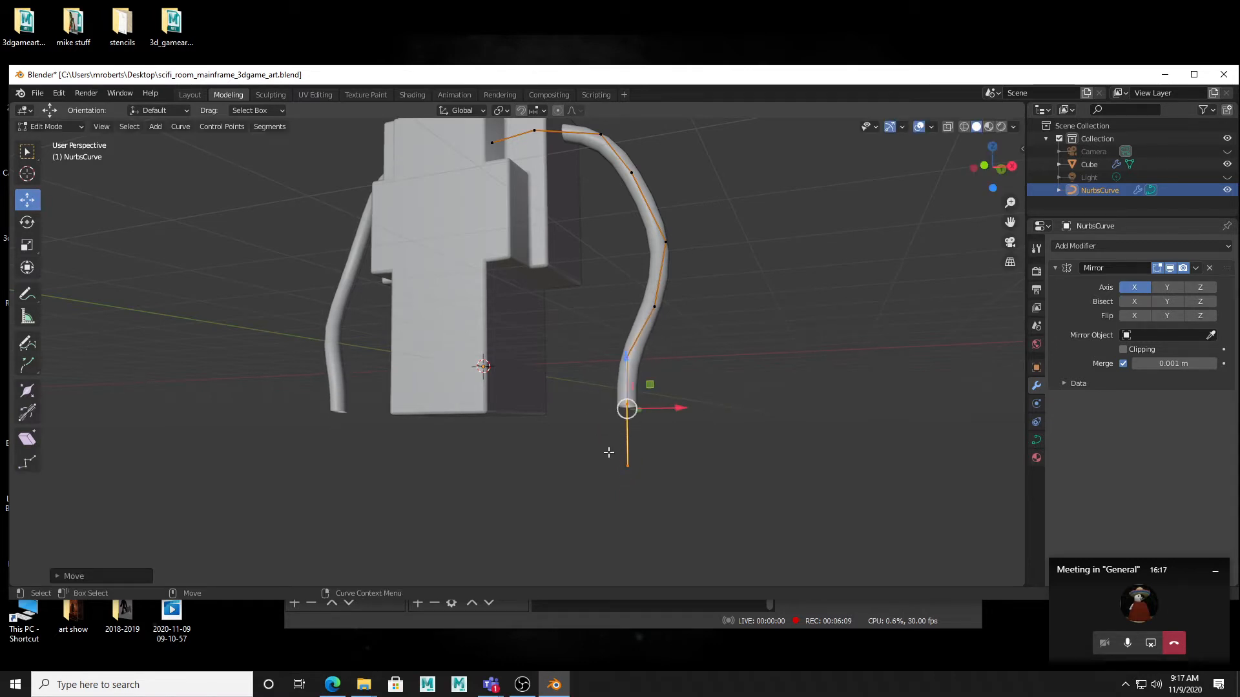
# - Adjust the lowest control points of the tube, shifting the end point slightly outward
pyautogui.moveTo(608, 452); pyautogui.dragTo(612, 448)
pyautogui.moveTo(612, 448); pyautogui.dragTo(616, 447, button='middle')
pyautogui.moveTo(618, 399); pyautogui.dragTo(655, 489)
pyautogui.press('g')
pyautogui.click(702, 450)
pyautogui.press('g')
pyautogui.click(658, 493)
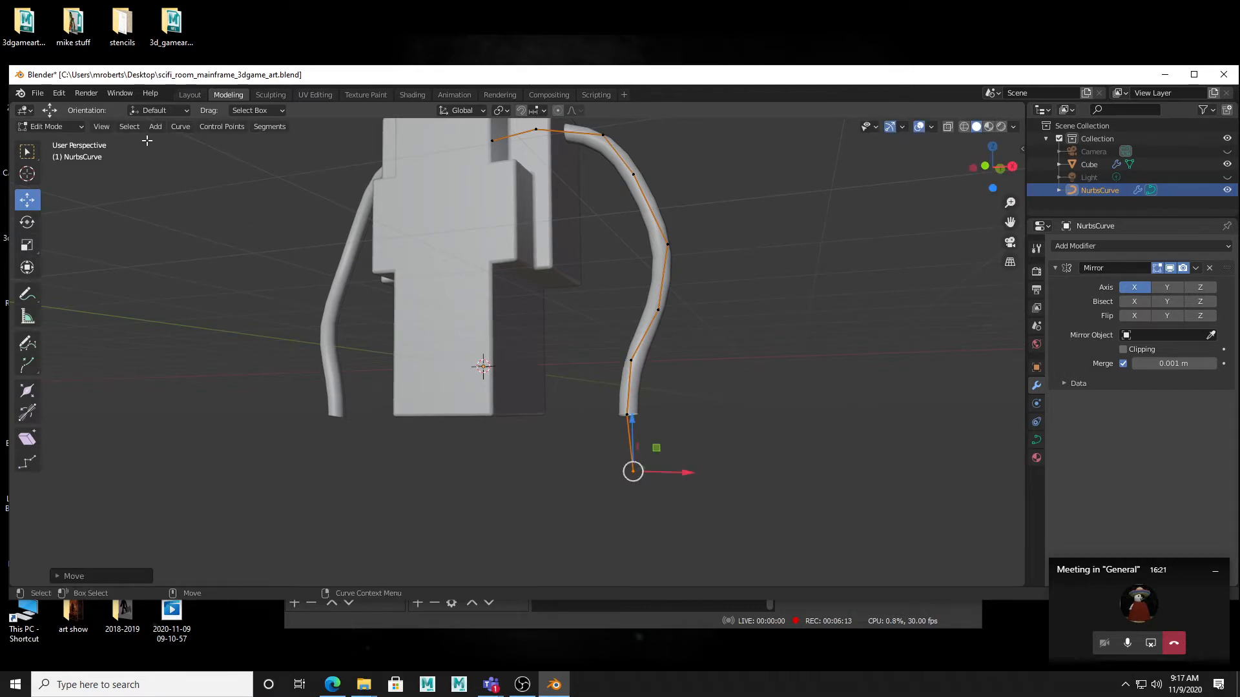
# - Review the selection options, select the mid-curve control point from the side and move it up about 0.57 m
pyautogui.click(131, 127)
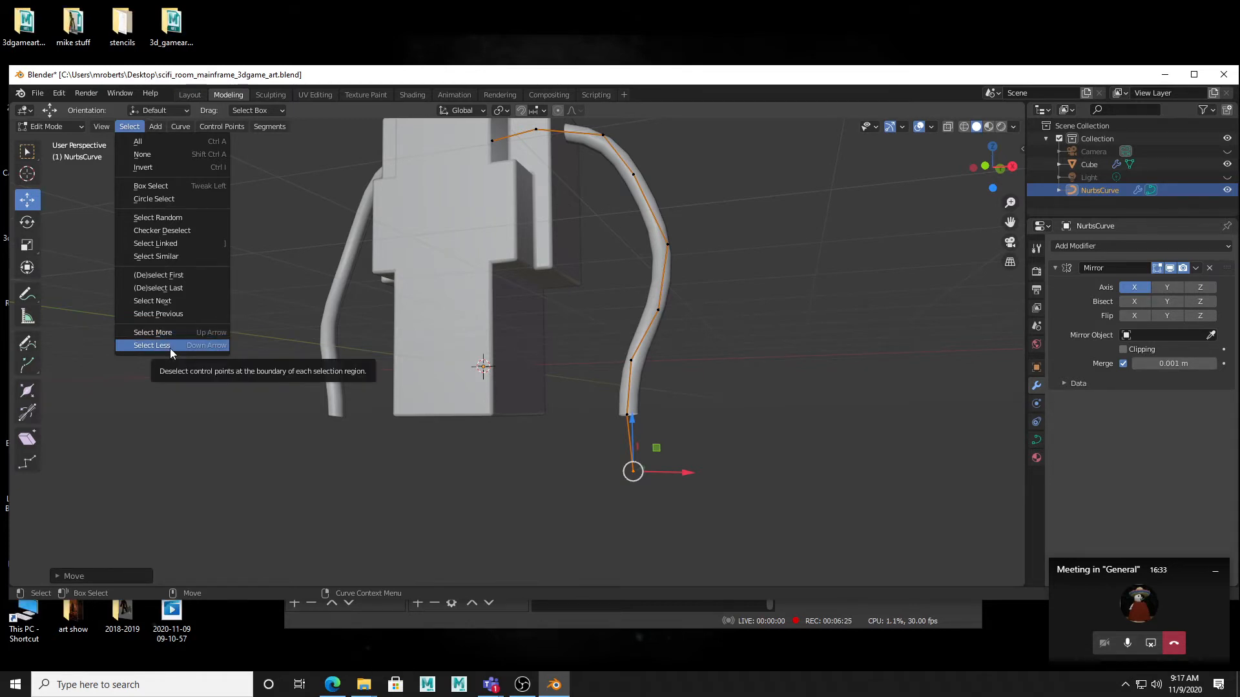
pyautogui.moveTo(728, 400); pyautogui.dragTo(720, 415, button='middle')
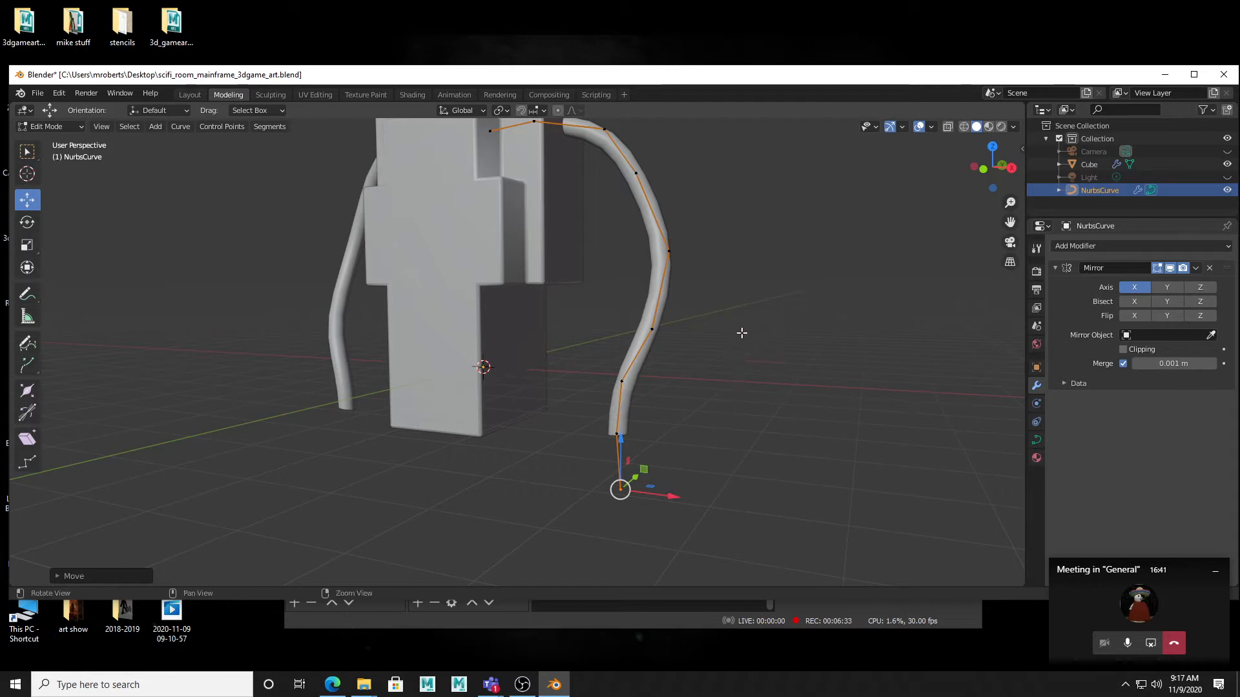
pyautogui.moveTo(742, 332); pyautogui.dragTo(653, 346, button='middle')
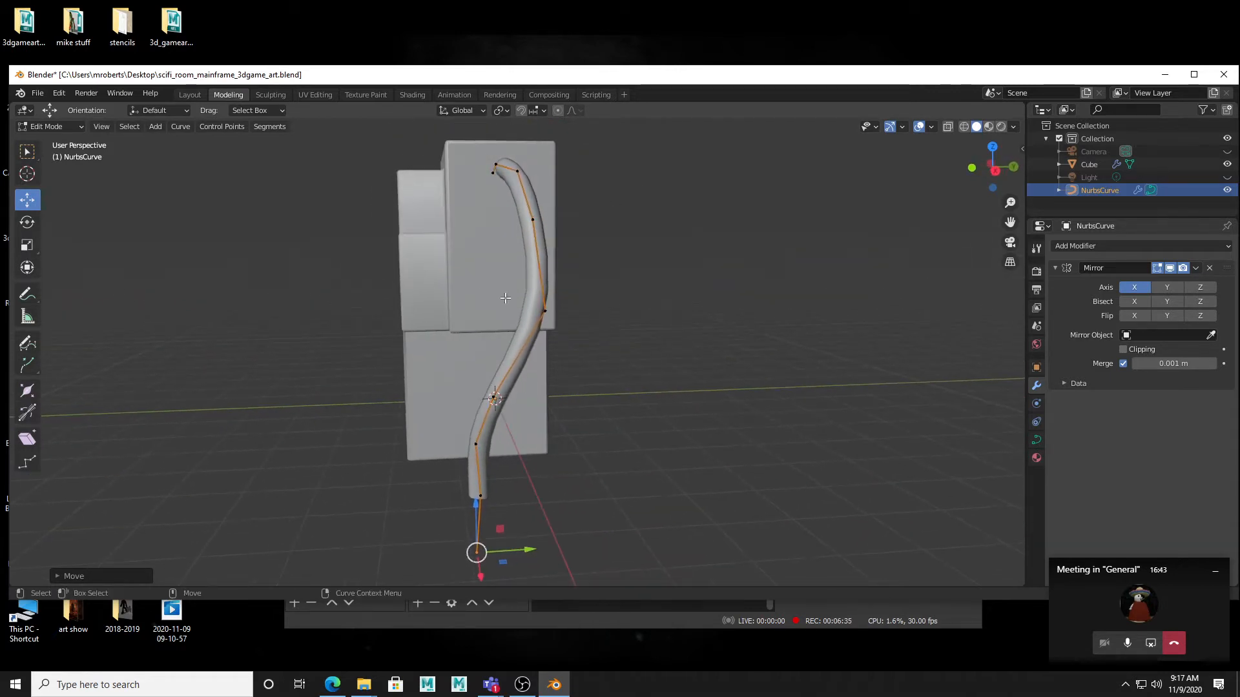
pyautogui.moveTo(487, 281); pyautogui.dragTo(554, 327)
pyautogui.moveTo(581, 337); pyautogui.dragTo(686, 331, button='middle')
pyautogui.press('g')
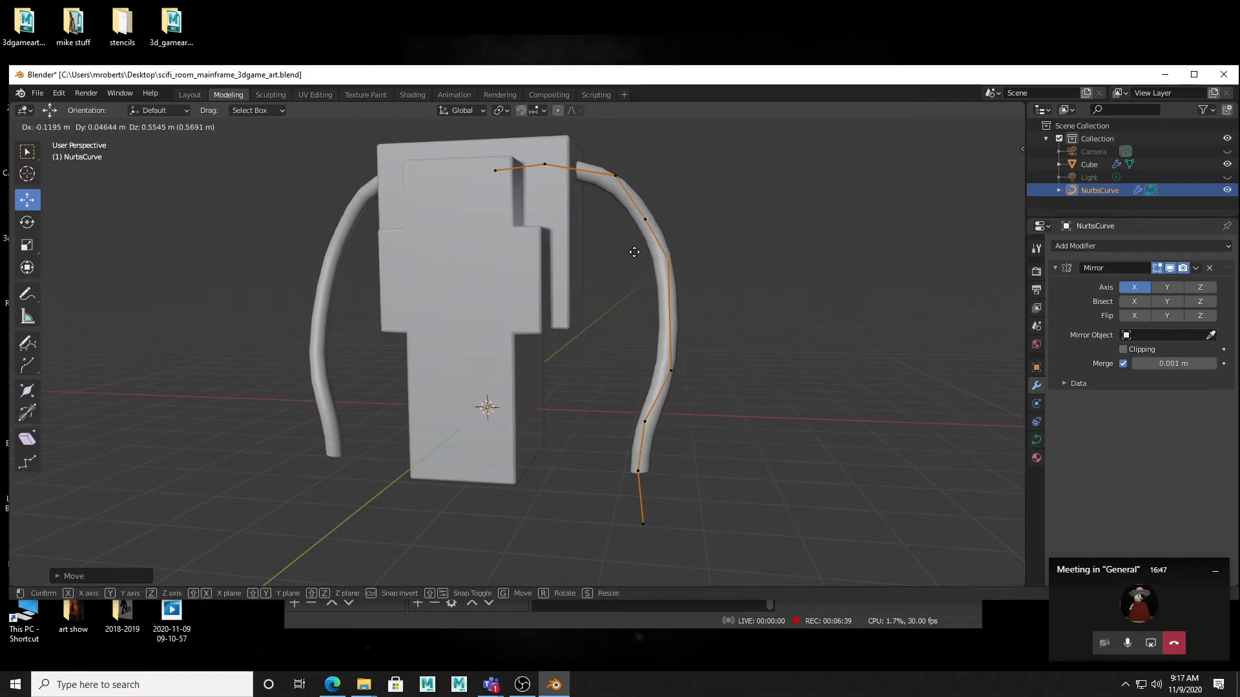
pyautogui.click(630, 254)
# - Box-select the two control points around the long middle segment and subdivide it to add a point between them
pyautogui.moveTo(630, 254); pyautogui.dragTo(725, 375)
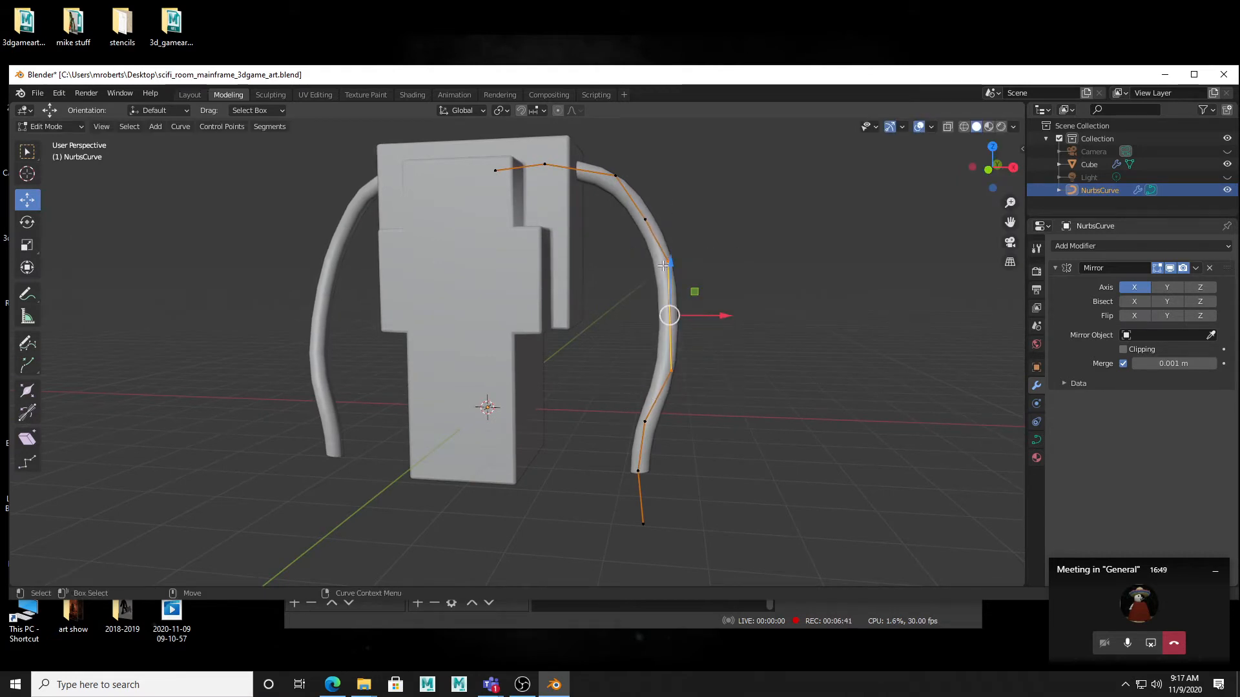
pyautogui.press('b')
pyautogui.moveTo(632, 255); pyautogui.dragTo(726, 378)
pyautogui.rightClick(768, 315)
pyautogui.rightClick(797, 299)
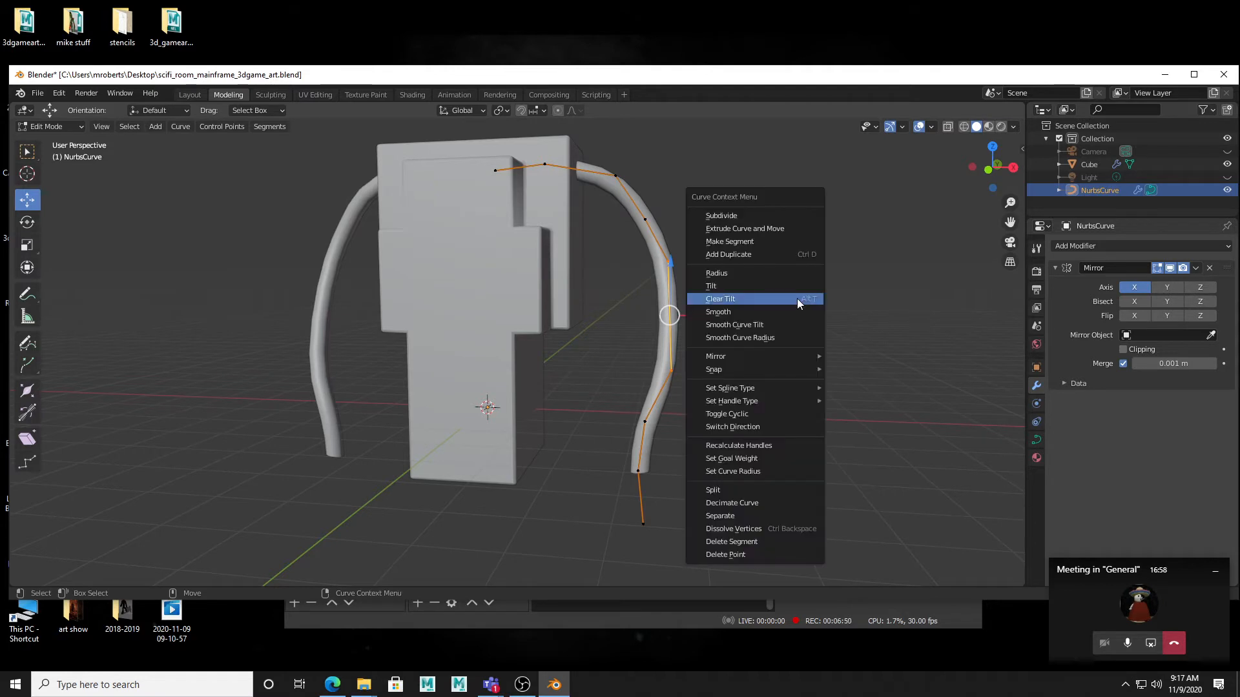
pyautogui.click(738, 215)
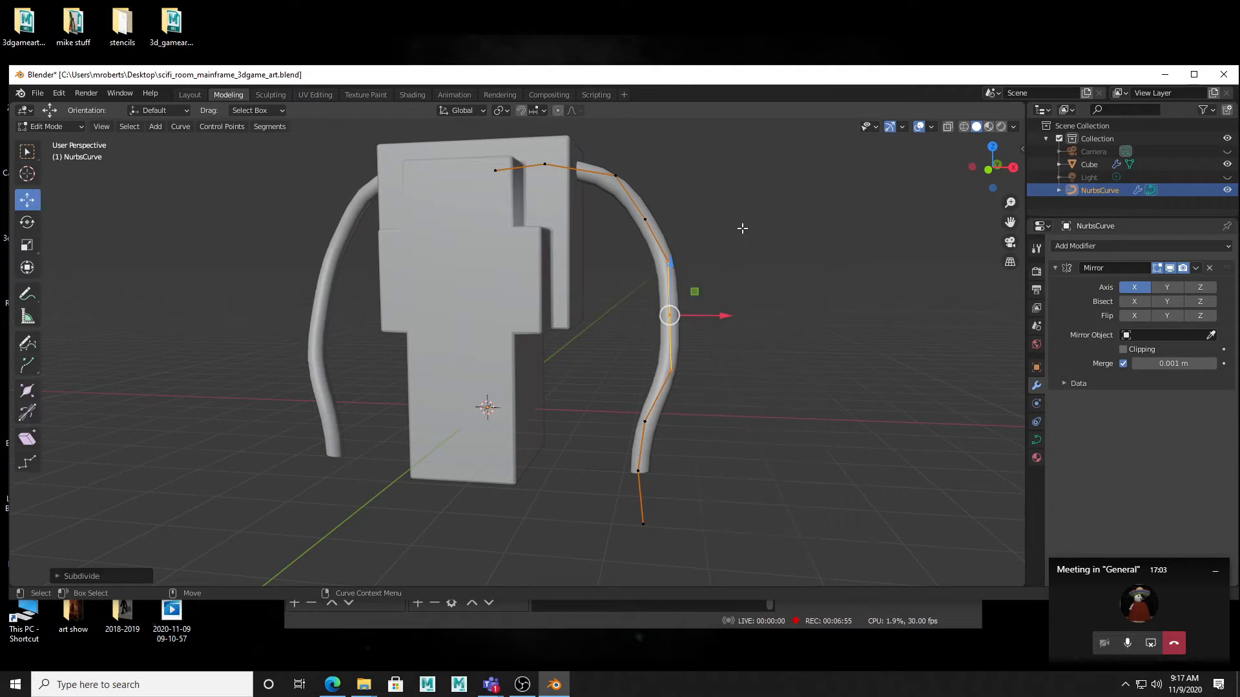
# - Pull the new middle control point outward in two small moves, starting with about 0.15 m, and check the curve's end points
pyautogui.click(670, 315)
pyautogui.press('g')
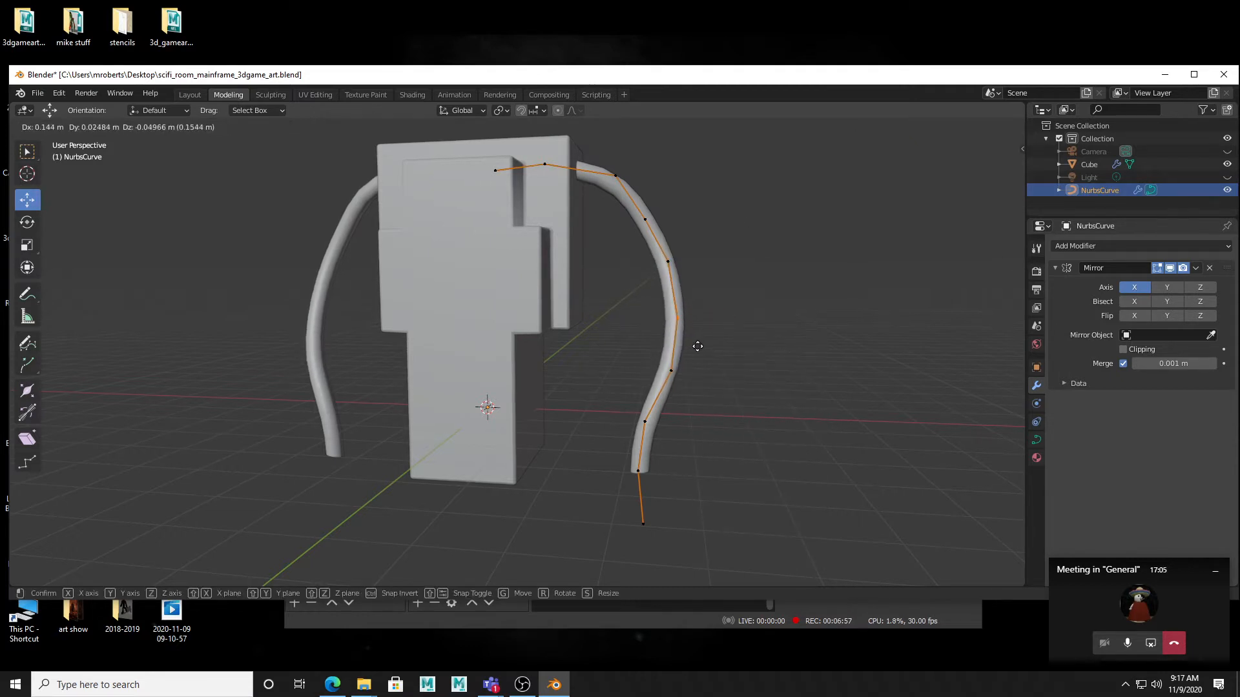
pyautogui.click(697, 346)
pyautogui.click(645, 524)
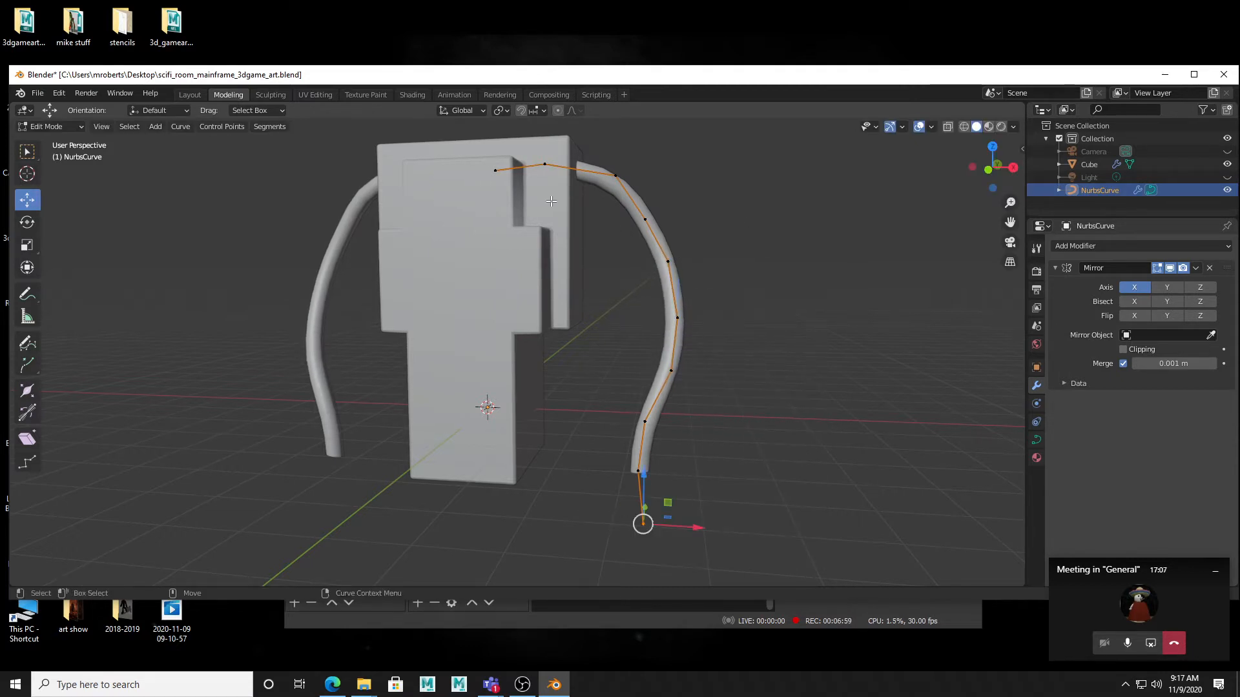
pyautogui.click(498, 173)
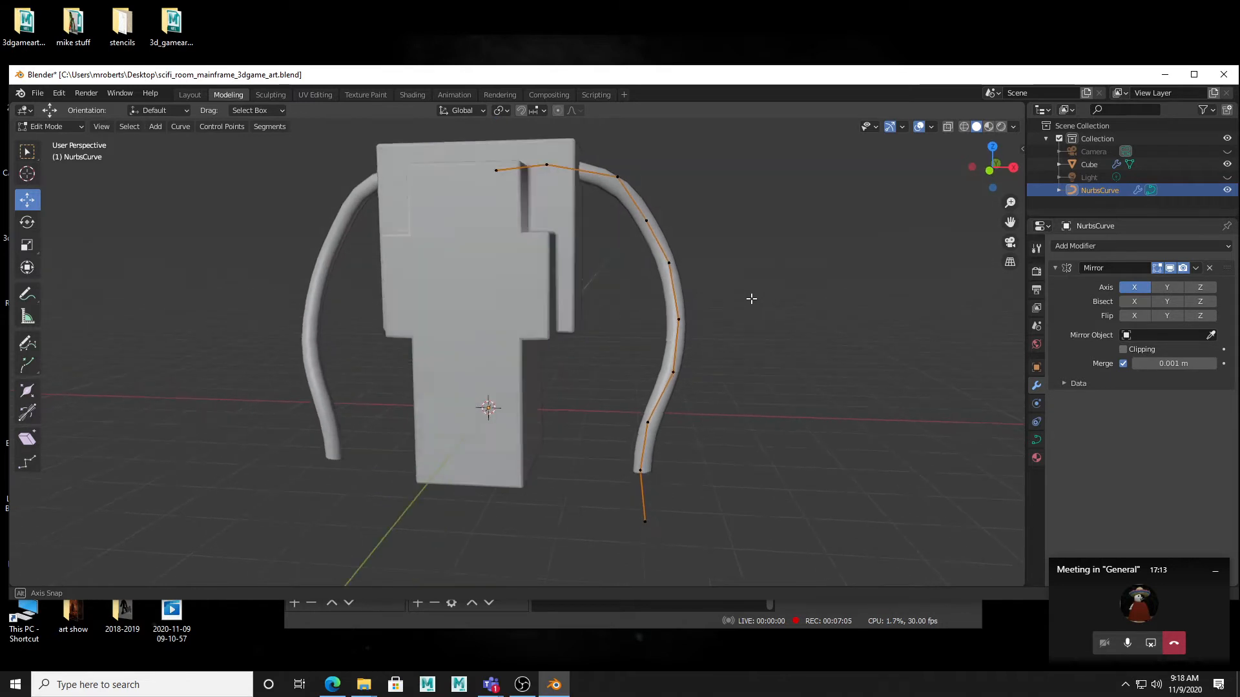
pyautogui.click(693, 331)
pyautogui.moveTo(695, 332); pyautogui.dragTo(698, 333)
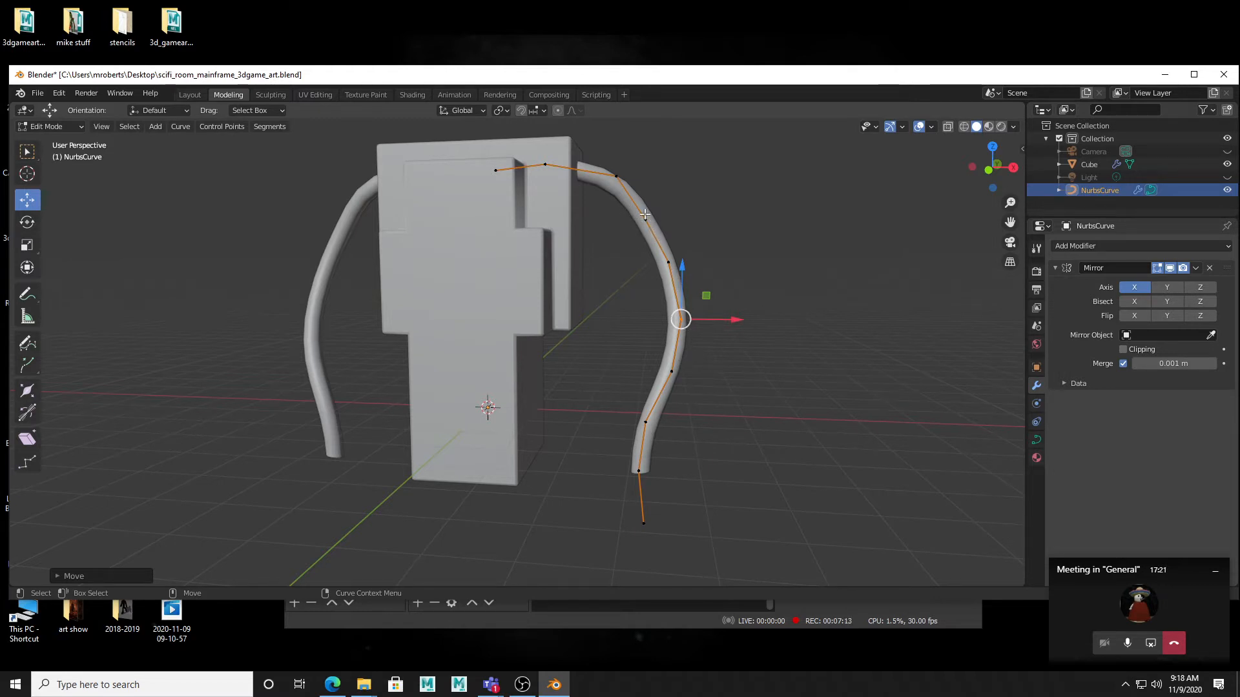
# - Select the control point just below the tube's upper bend and move it outward to round the curve
pyautogui.moveTo(794, 329); pyautogui.dragTo(764, 352, button='middle')
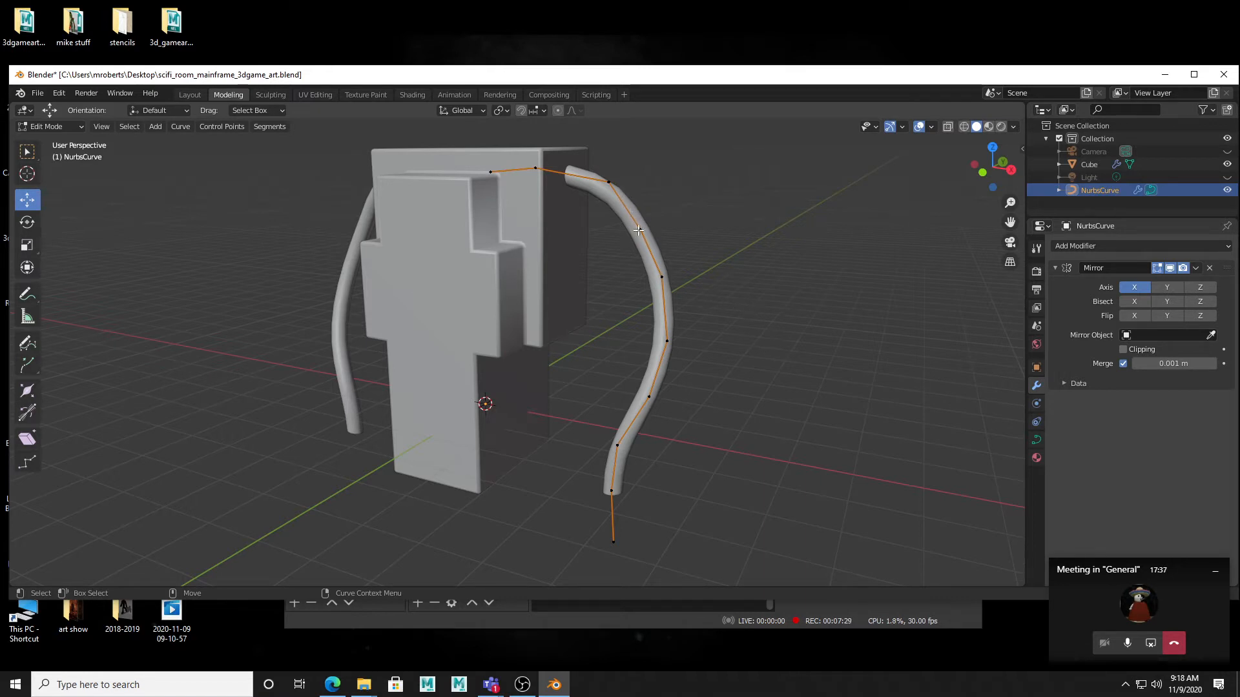
pyautogui.moveTo(633, 224); pyautogui.dragTo(640, 229, button='middle')
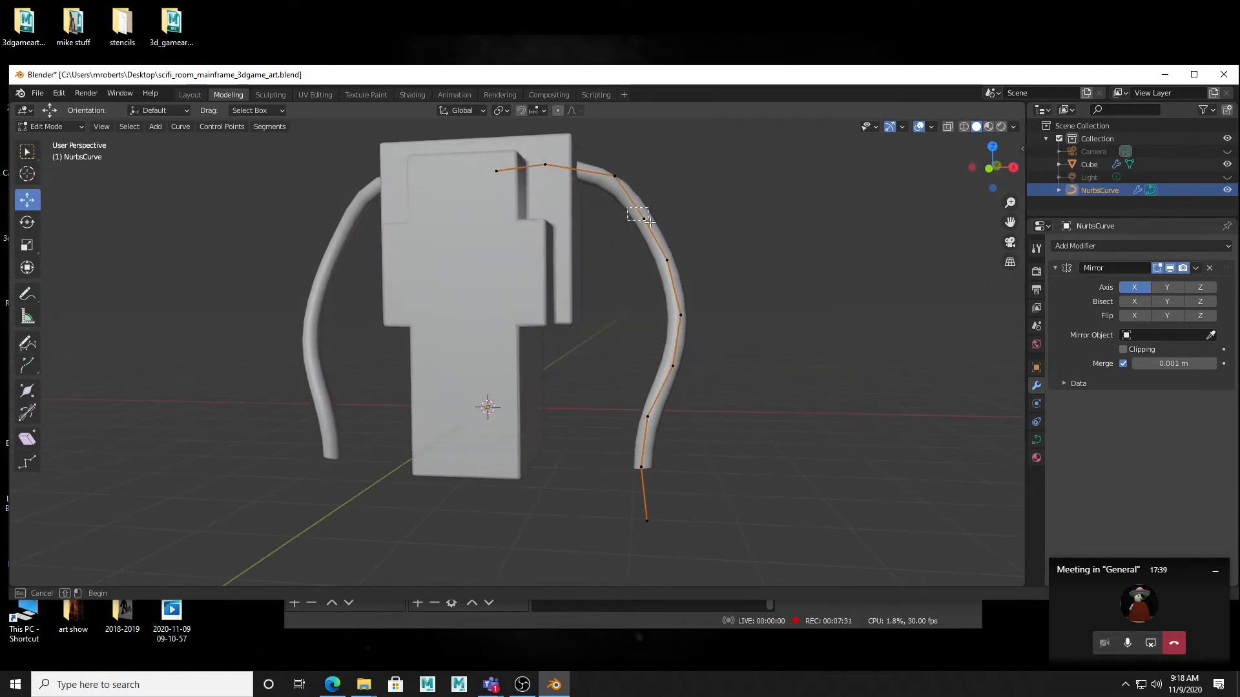
pyautogui.press('g')
pyautogui.click(647, 246)
pyautogui.moveTo(708, 263); pyautogui.dragTo(742, 324, button='middle')
pyautogui.press('g')
pyautogui.click(614, 290)
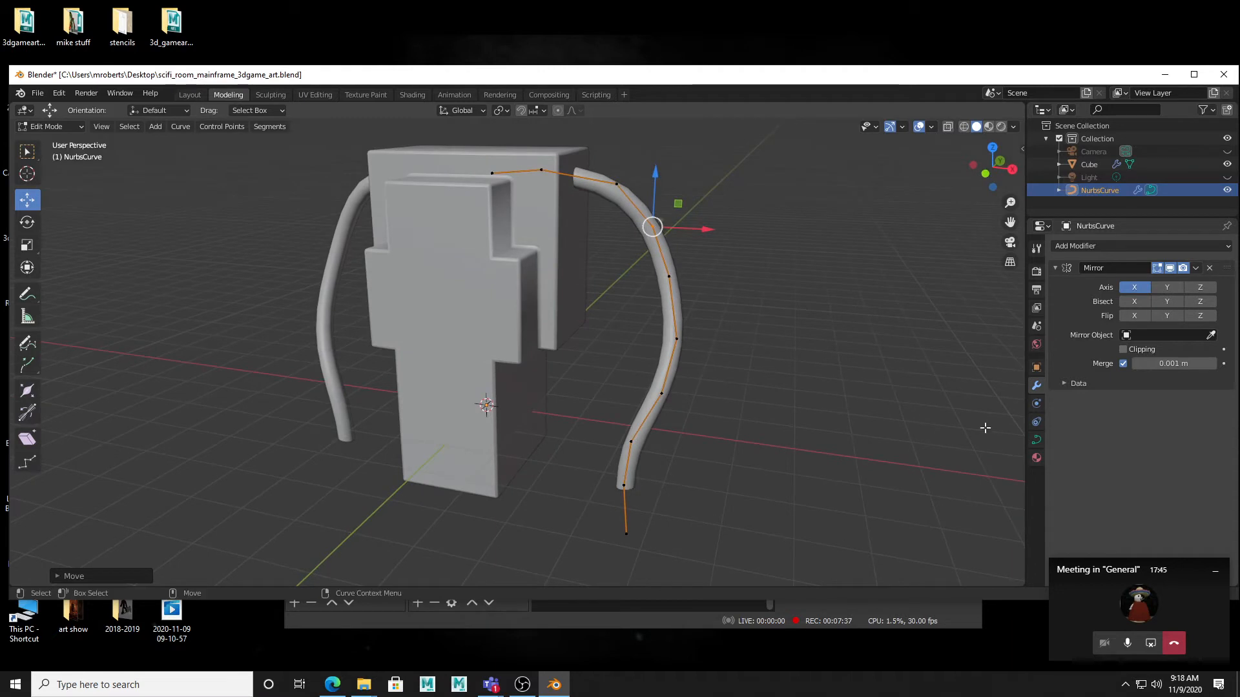
# - Display the curve's data properties and raise its Resolution Preview U to 7
pyautogui.click(1037, 441)
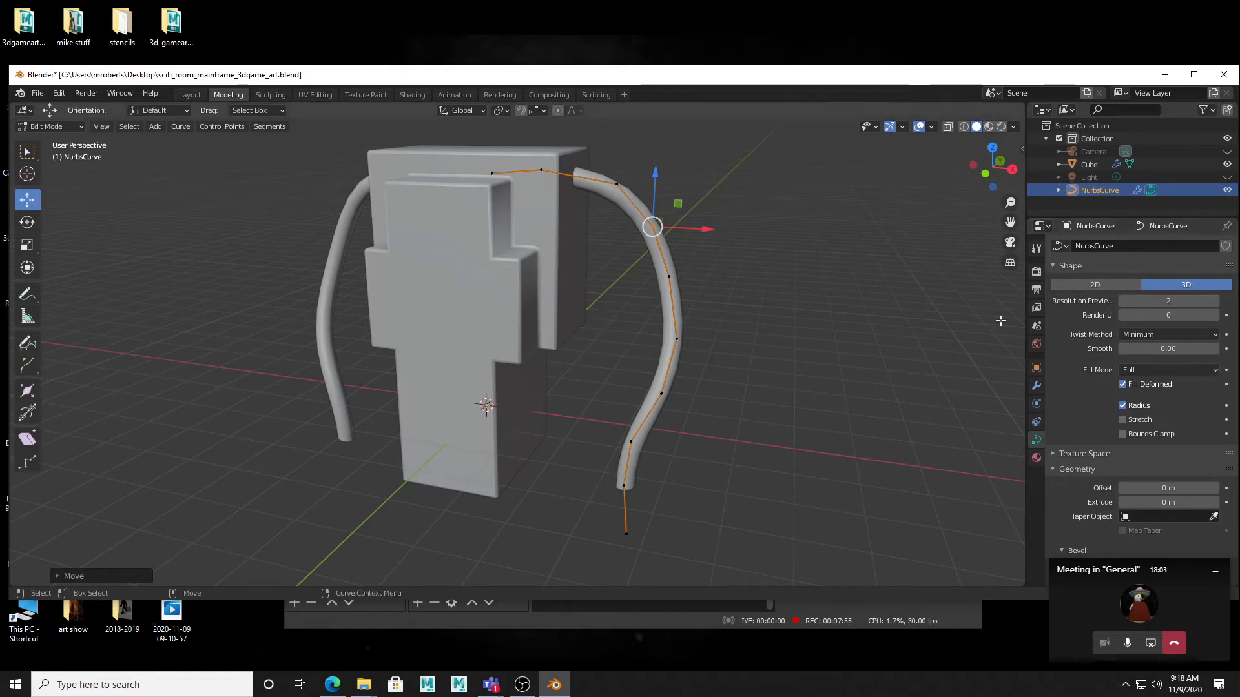
pyautogui.click(1217, 302)
pyautogui.click(1216, 302)
pyautogui.click(1217, 302)
pyautogui.click(1217, 302)
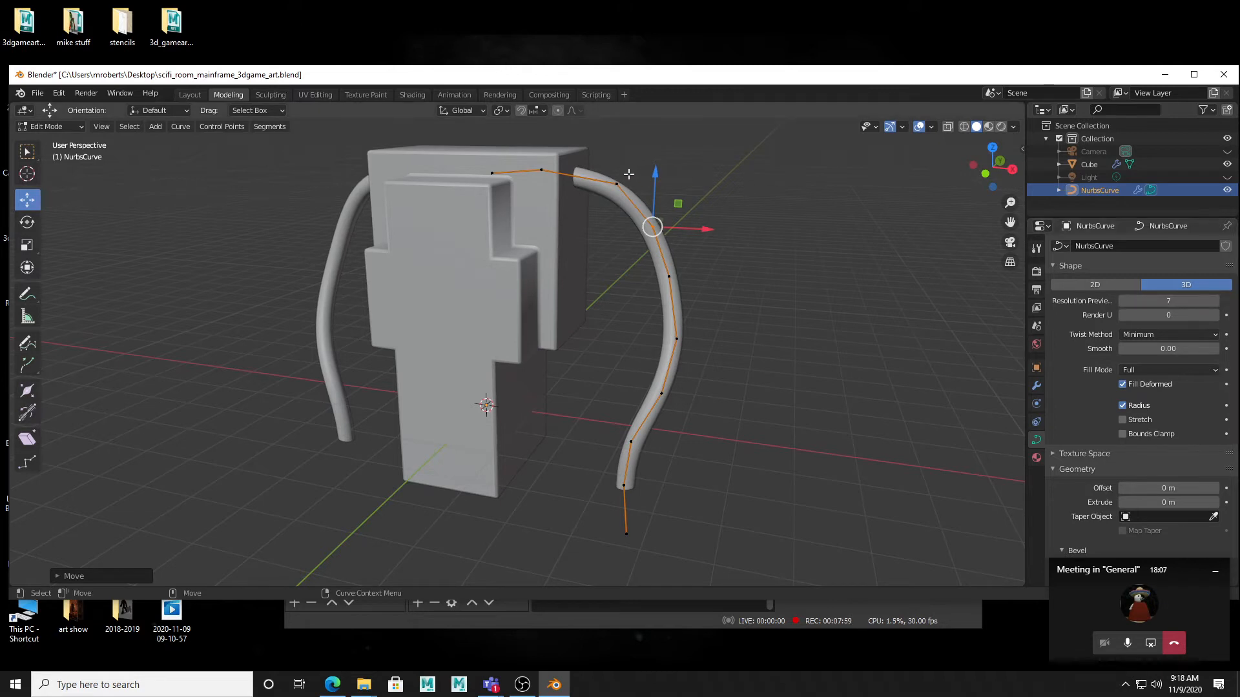
# - Lower the curve's Resolution Preview U to 2 and finally to 1, checking the tube's smoothness from several angles
pyautogui.click(1123, 301)
pyautogui.click(1123, 301)
pyautogui.click(1122, 301)
pyautogui.click(1122, 301)
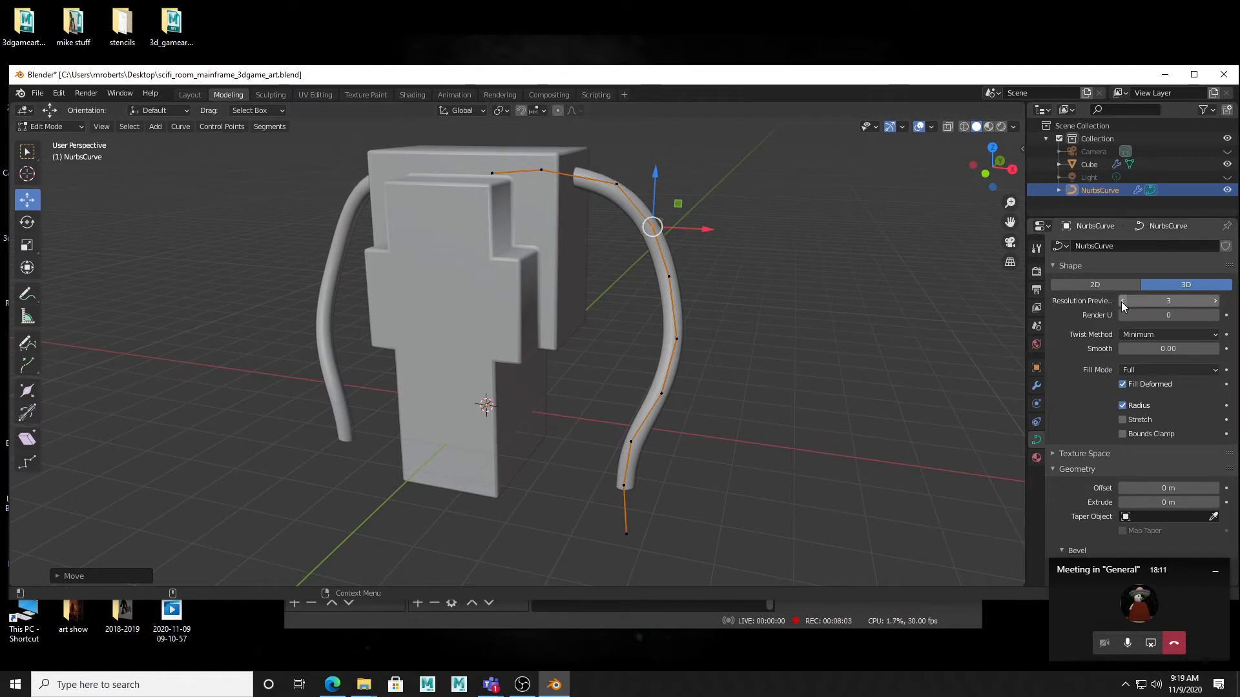
pyautogui.click(1122, 301)
pyautogui.moveTo(891, 290); pyautogui.dragTo(704, 259, button='middle')
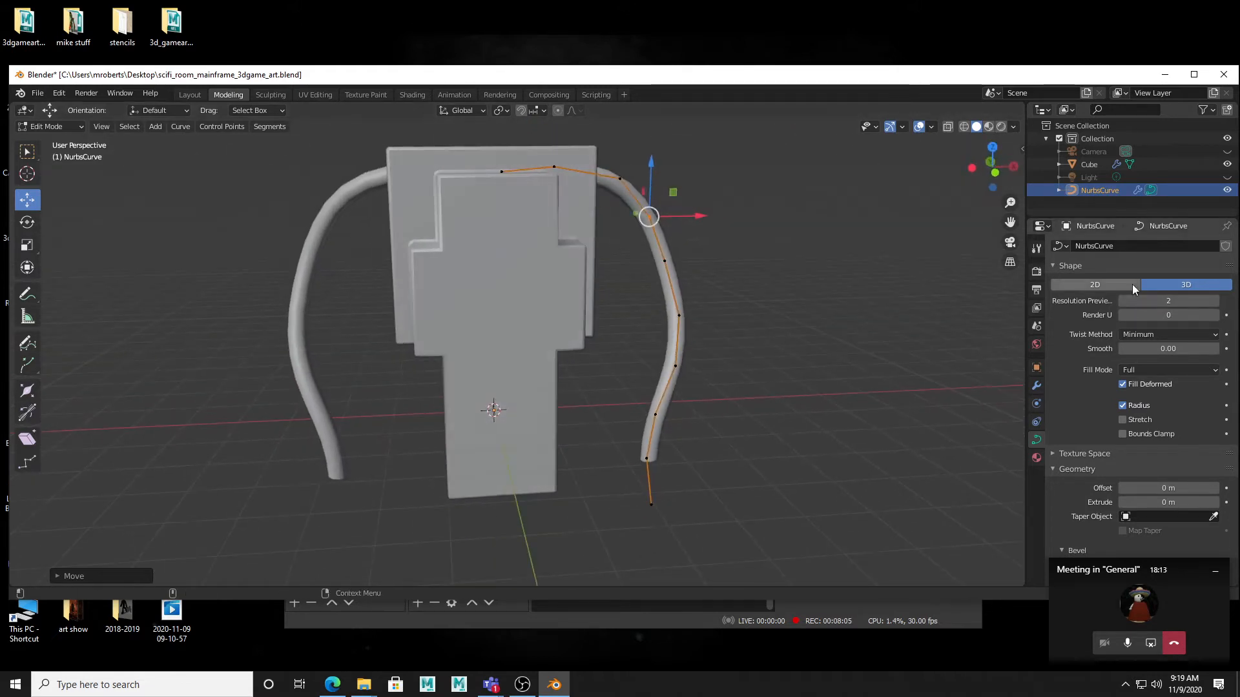
pyautogui.click(1123, 301)
pyautogui.moveTo(807, 259); pyautogui.dragTo(747, 243, button='middle')
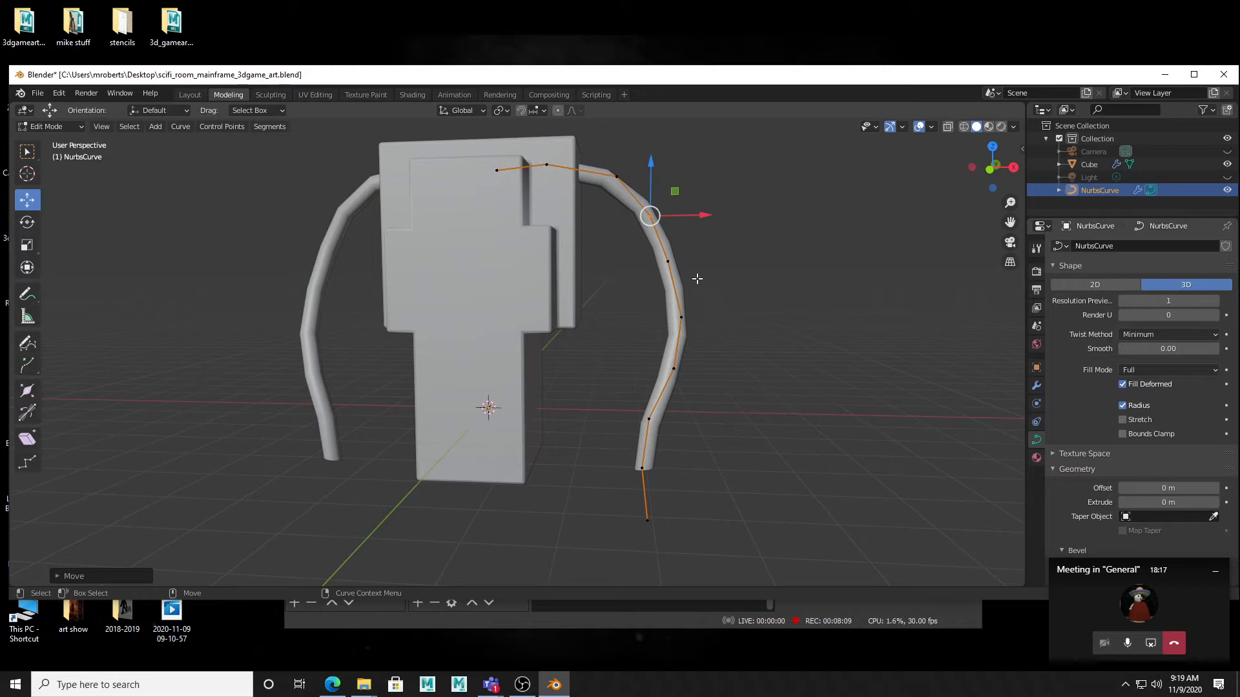
# - Set the curve's Resolution Preview U to 2 and lower its bevel Resolution to 0
pyautogui.click(1215, 301)
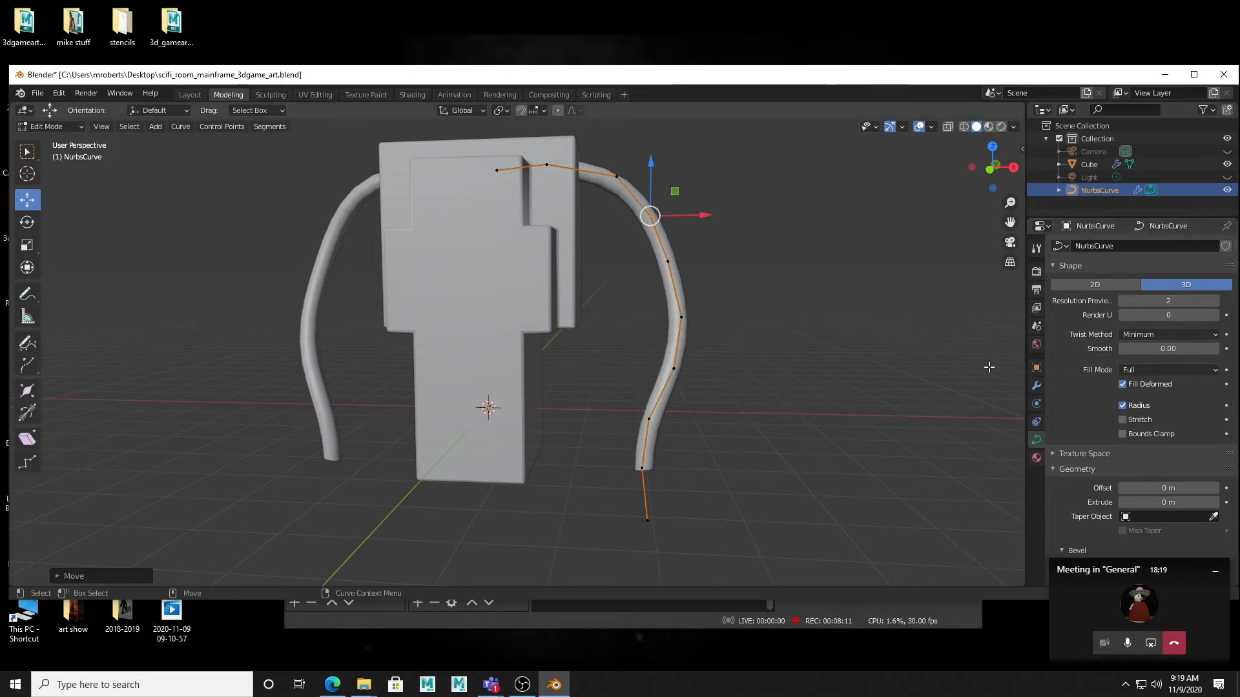
pyautogui.scroll(-4, 1216, 411)
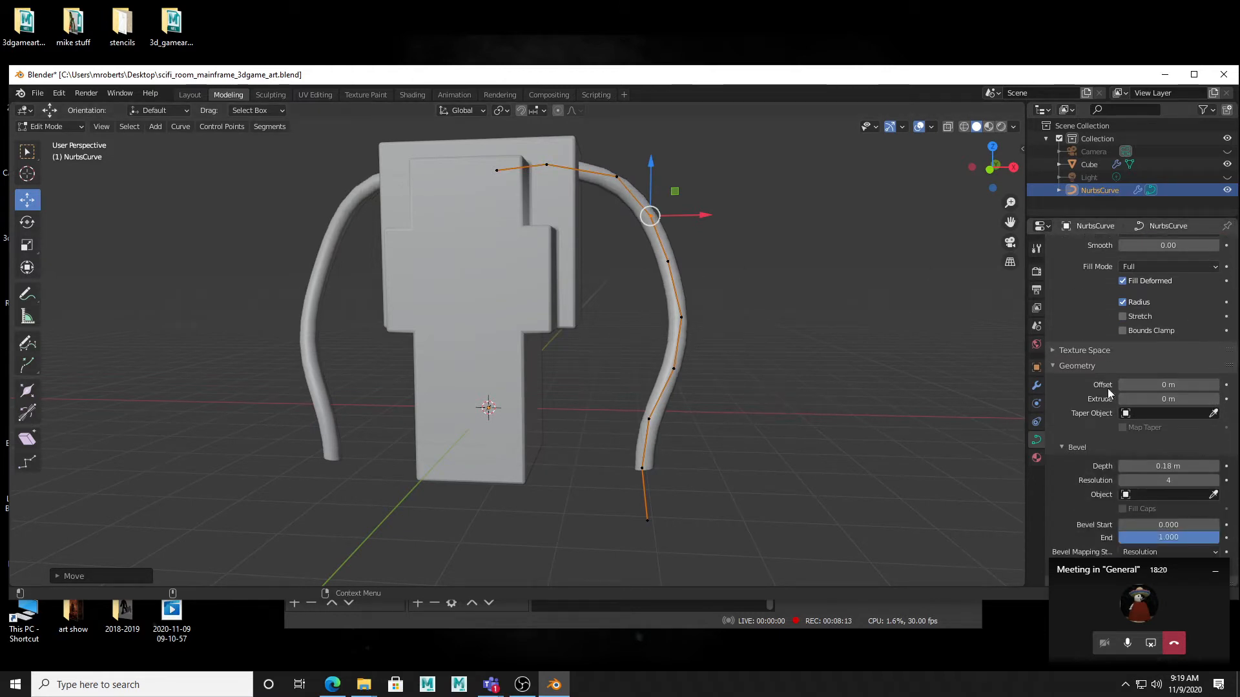
pyautogui.scroll(-2, 1076, 413)
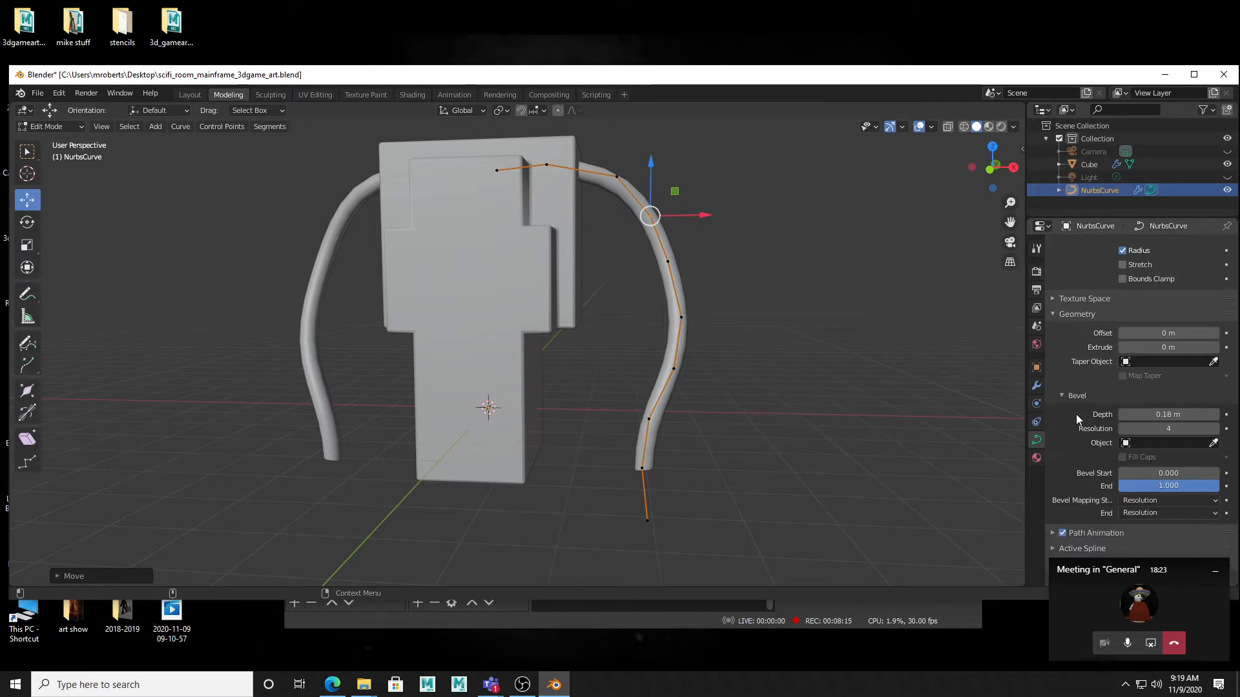
pyautogui.scroll(-1, 1087, 389)
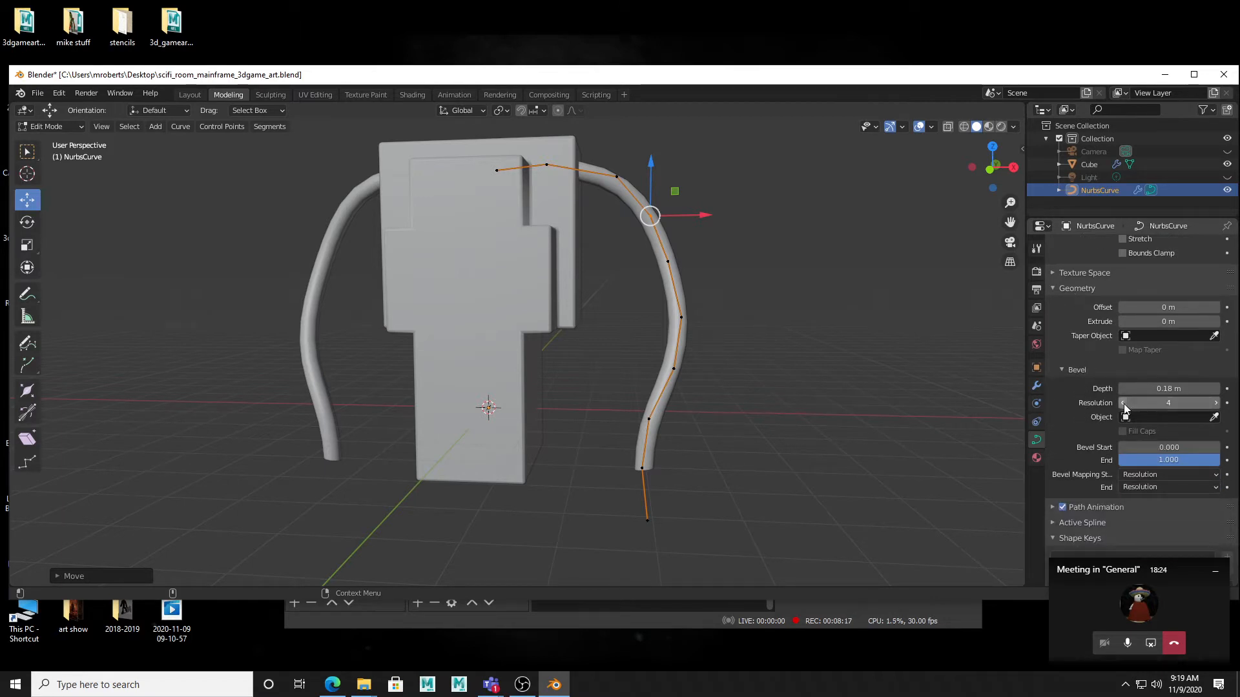
pyautogui.click(1123, 405)
pyautogui.click(1123, 405)
pyautogui.click(1122, 405)
pyautogui.click(1123, 405)
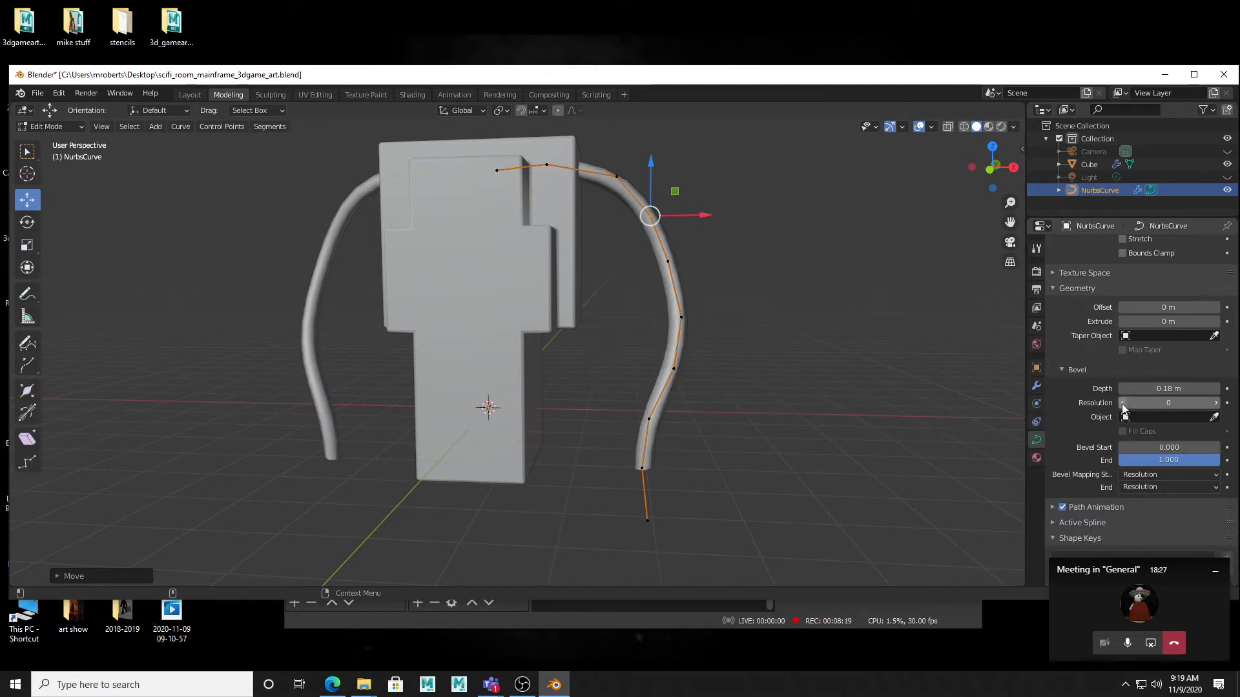
# - Examine the tube's open end from above and raise the bevel Resolution to 2
pyautogui.moveTo(835, 350); pyautogui.dragTo(743, 243, button='middle')
pyautogui.scroll(2, 742, 301)
pyautogui.keyDown('shift'); pyautogui.moveTo(742, 302); pyautogui.dragTo(633, 299, button='middle'); pyautogui.keyUp('shift')
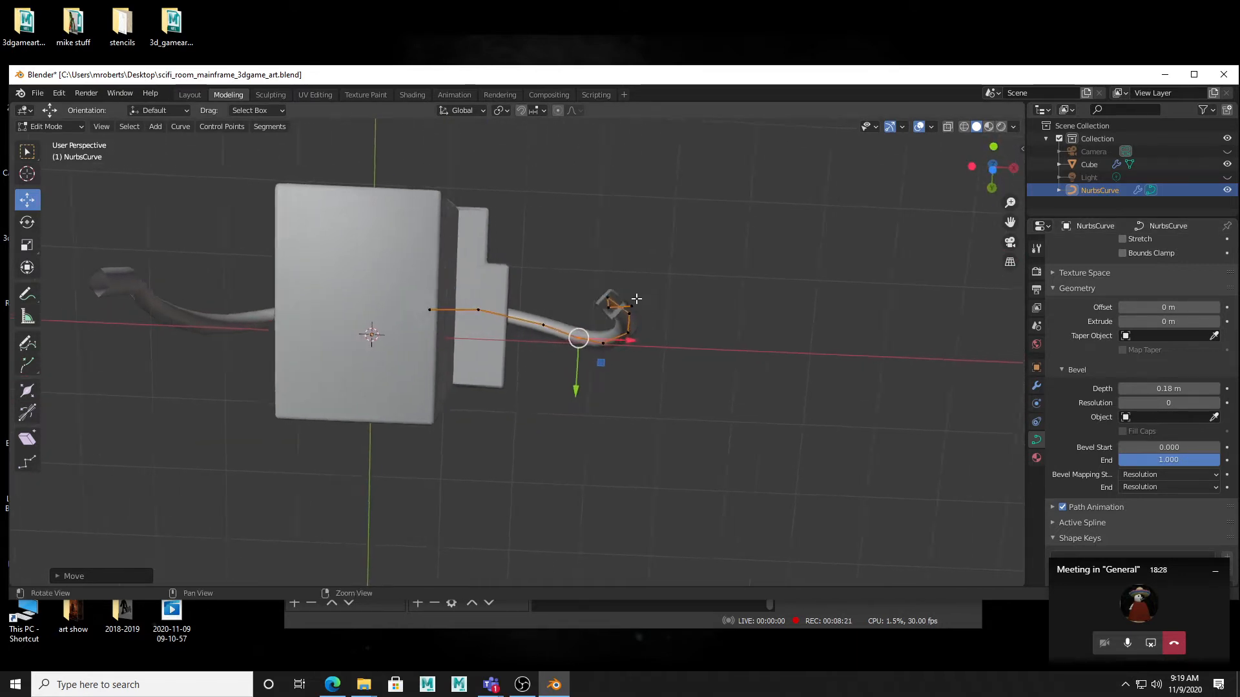
pyautogui.scroll(2, 672, 283)
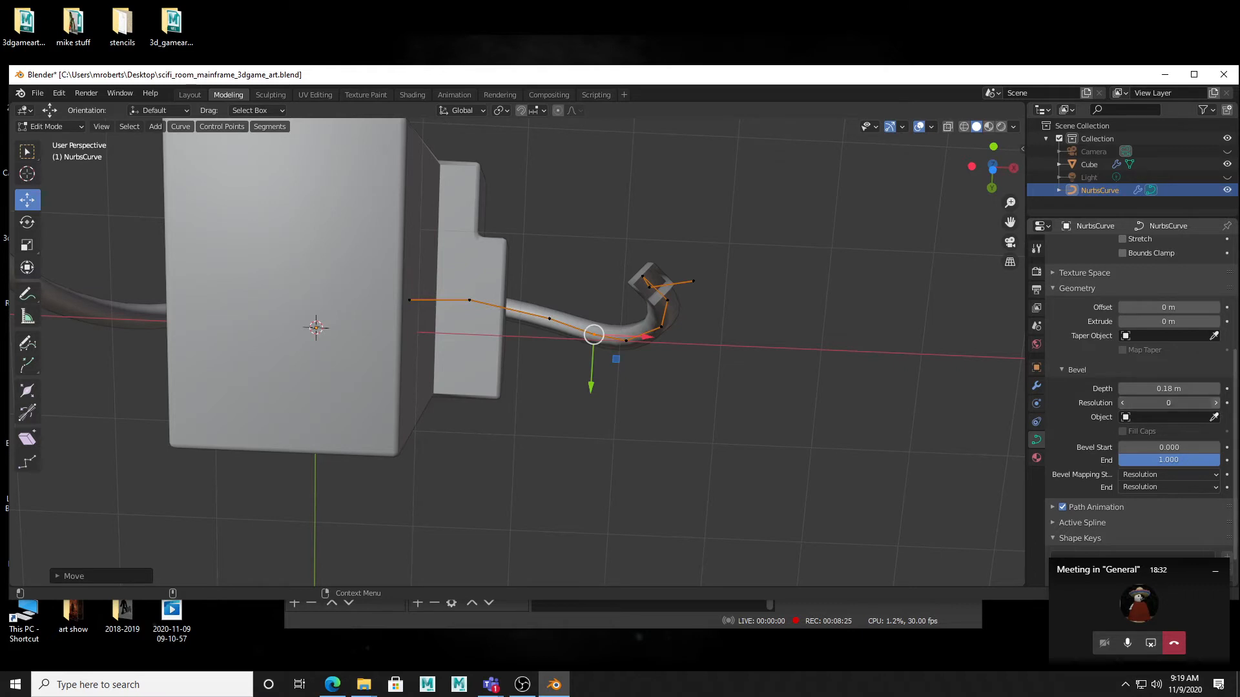
pyautogui.click(1215, 405)
pyautogui.click(1215, 405)
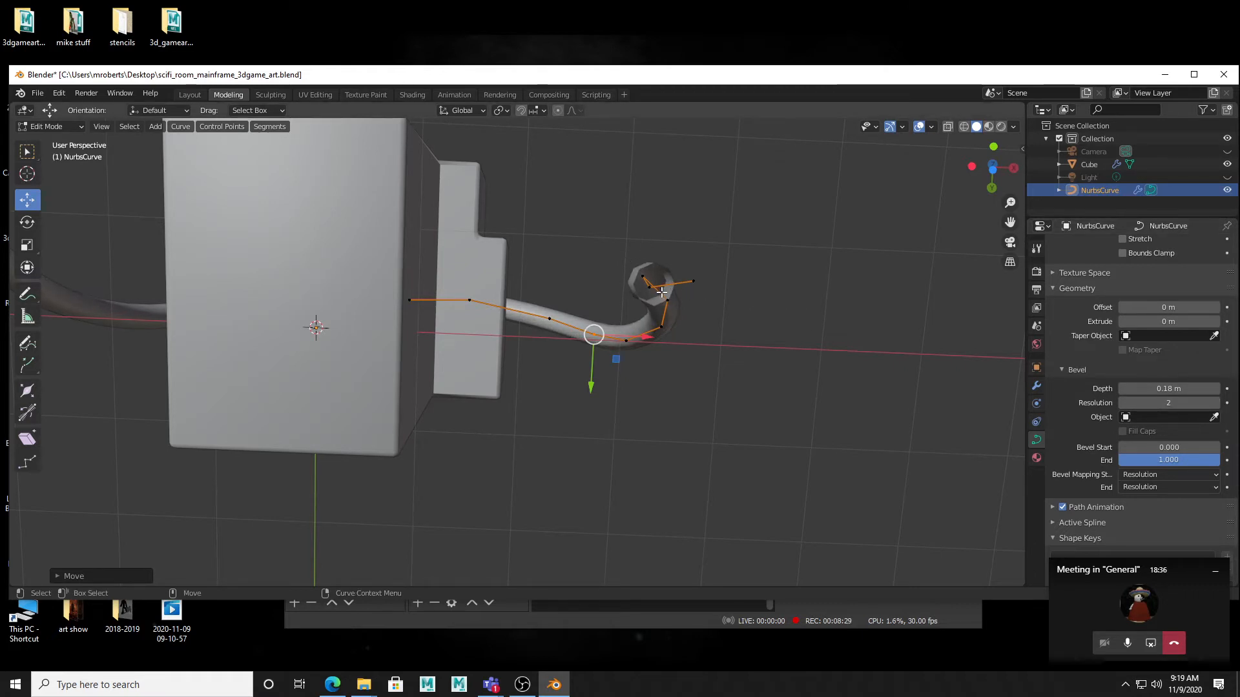
# - Check the tubes from several angles and thicken them by setting the bevel Depth to 0.25 m
pyautogui.scroll(6, 1158, 401)
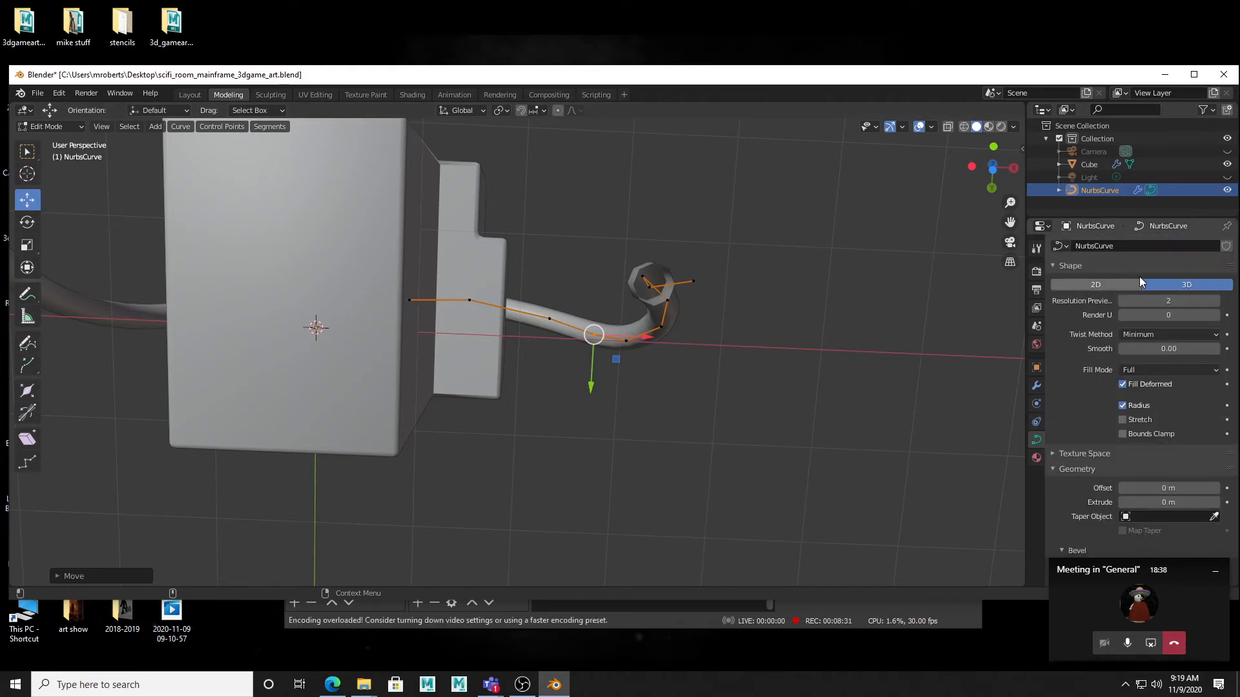
pyautogui.moveTo(859, 326); pyautogui.dragTo(591, 285, button='middle')
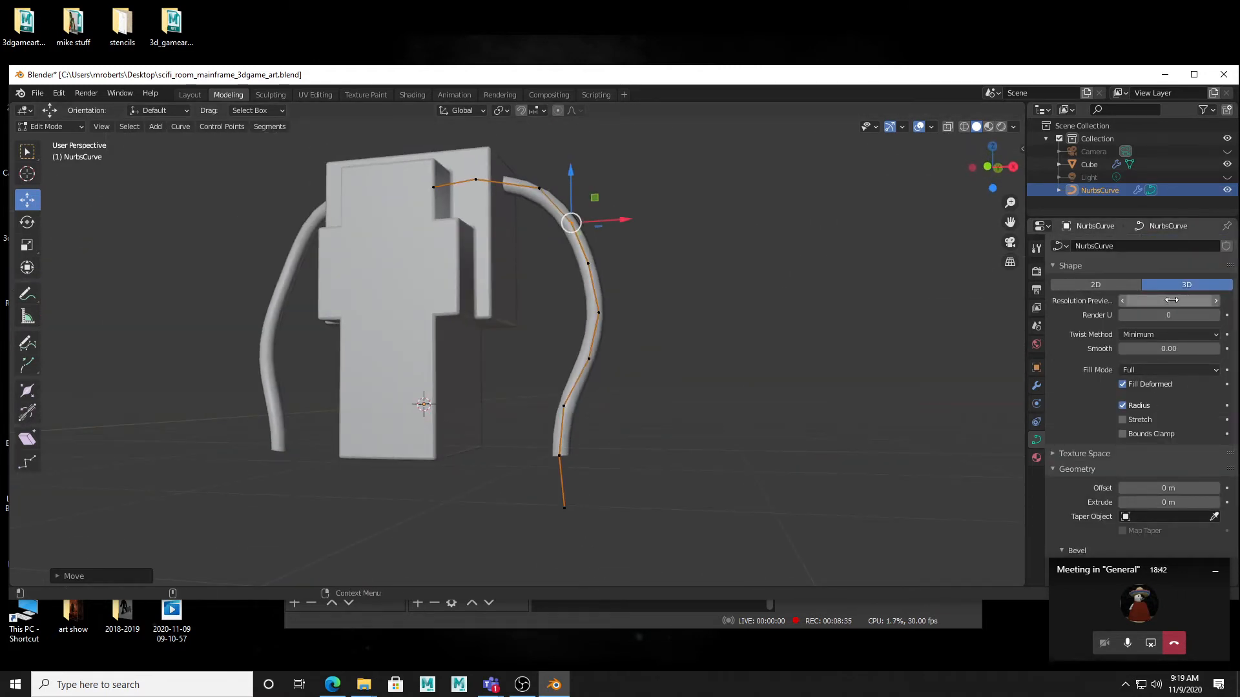
pyautogui.scroll(-5, 1182, 375)
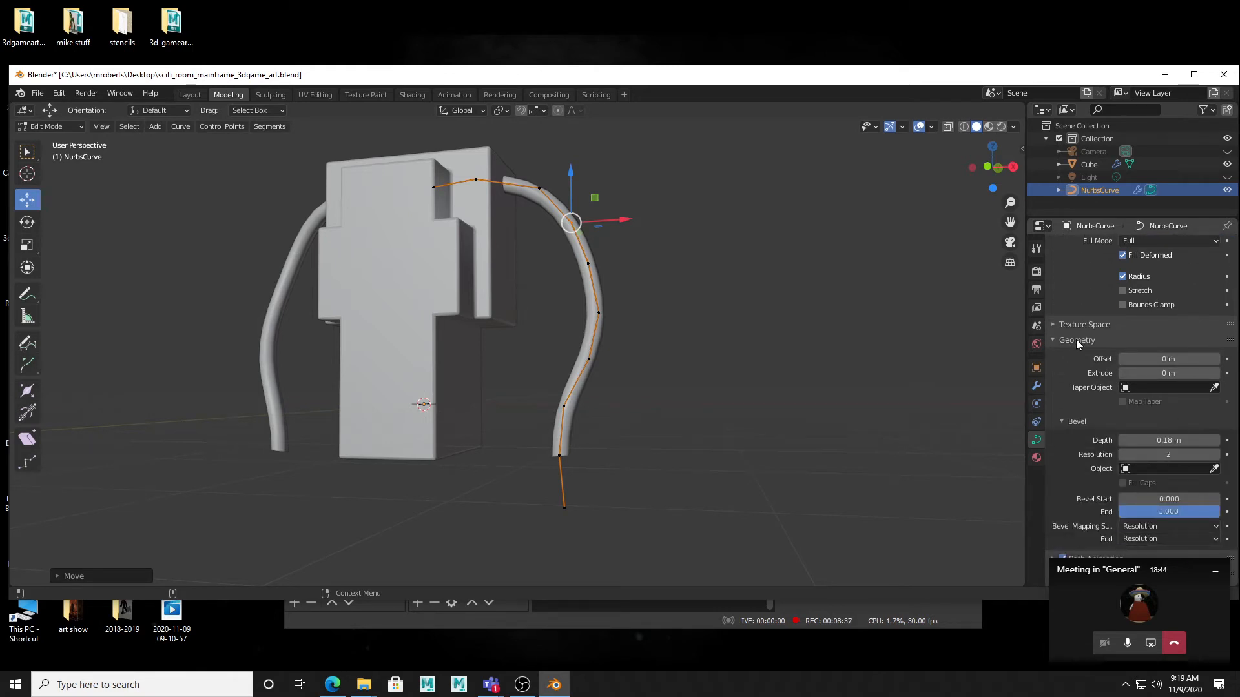
pyautogui.scroll(-2, 1175, 446)
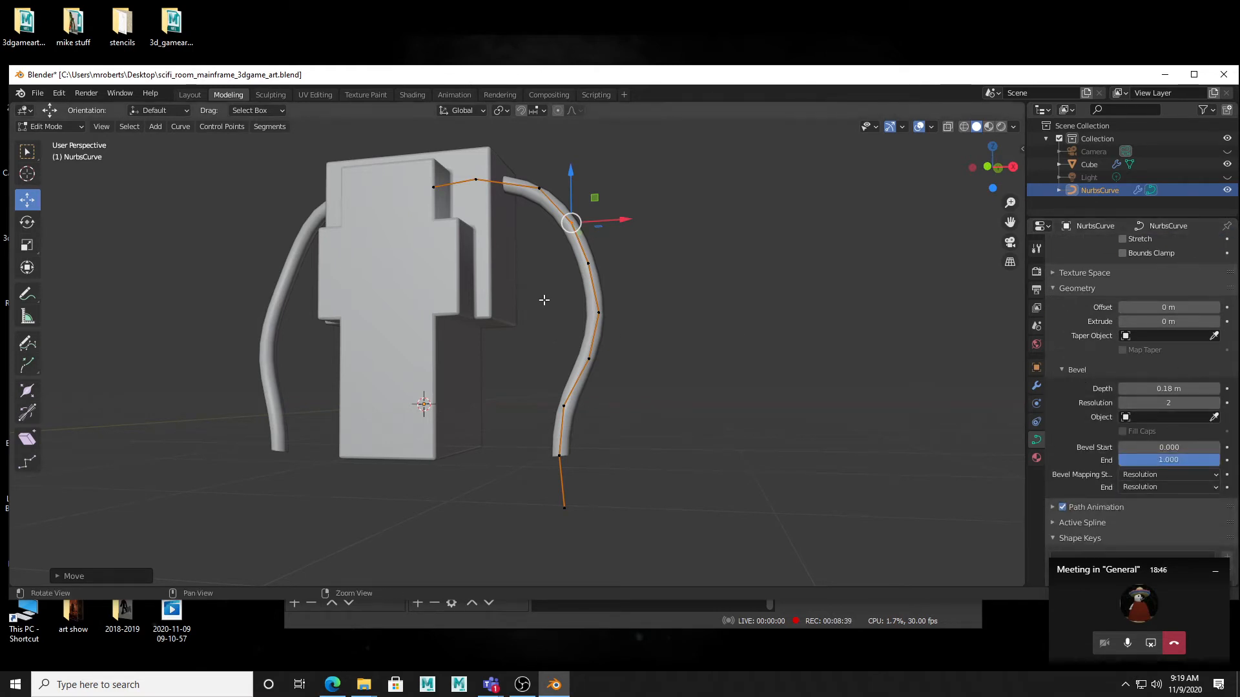
pyautogui.moveTo(544, 300); pyautogui.dragTo(497, 197, button='middle')
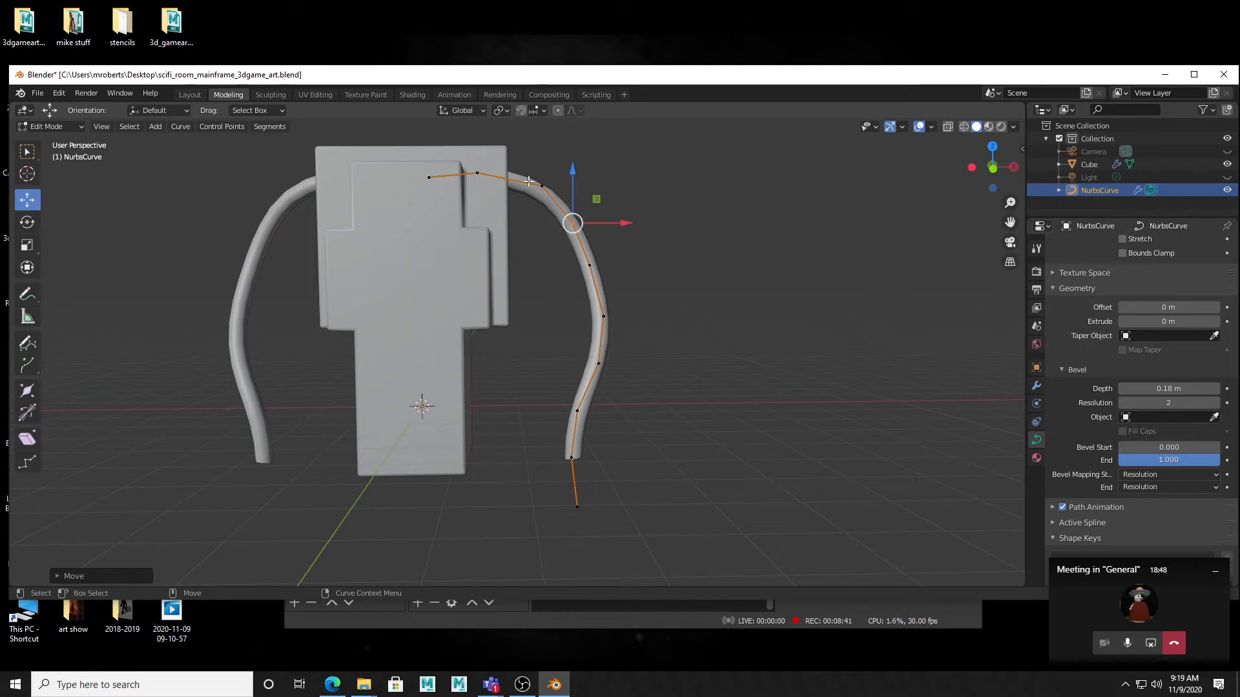
pyautogui.moveTo(574, 379); pyautogui.dragTo(786, 369, button='middle')
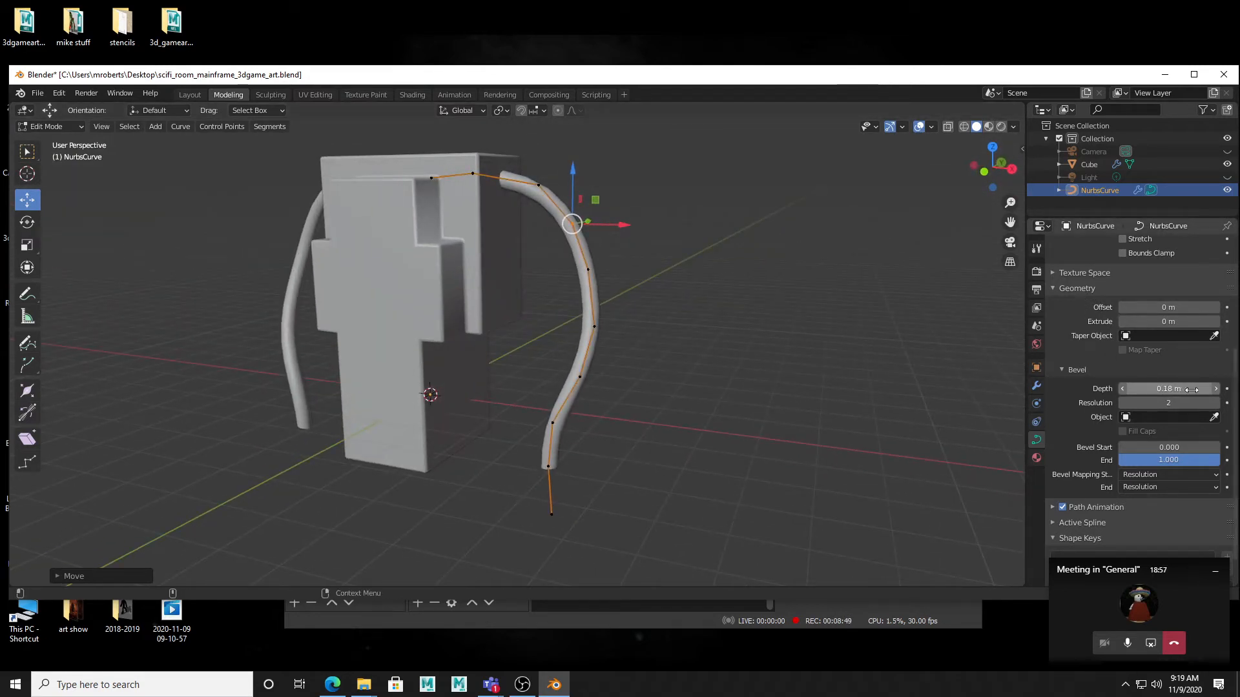
pyautogui.moveTo(1172, 388)
pyautogui.mouseDown()
pyautogui.moveTo(1211, 388)
pyautogui.moveTo(1194, 387)
pyautogui.mouseUp()
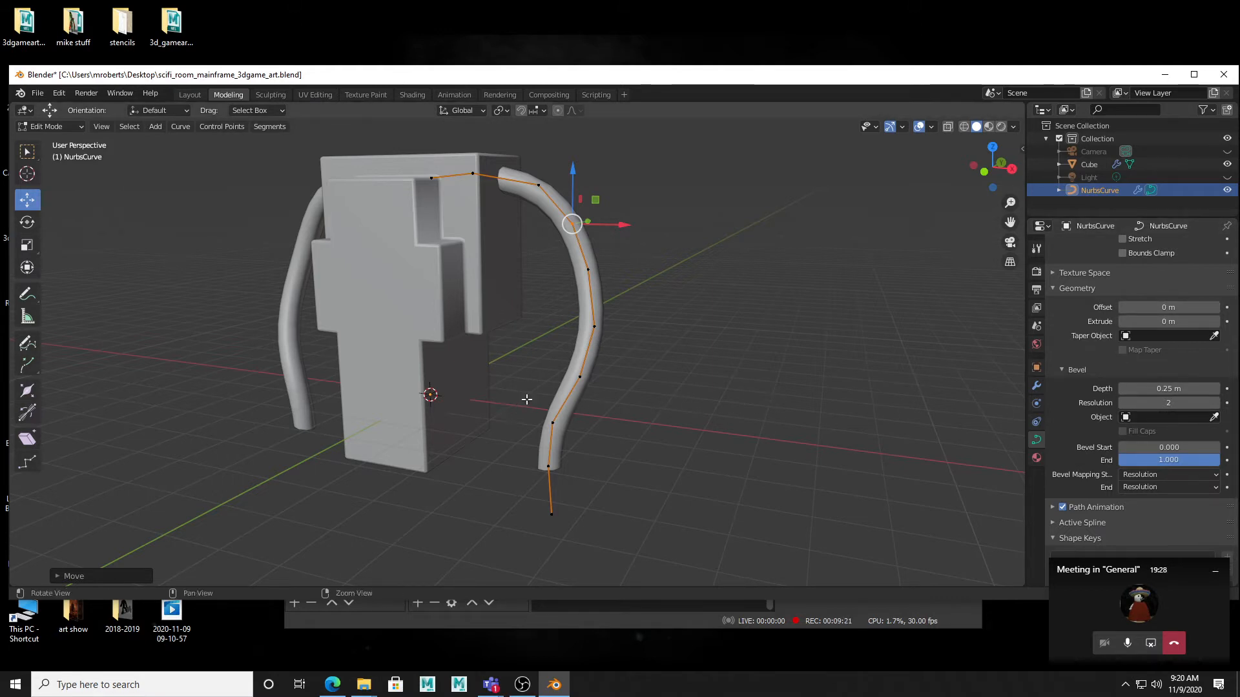
# - Duplicate the curve's control points except the two uppermost, and place the copy as a second tube on the inner front side of the original
pyautogui.moveTo(527, 400)
pyautogui.mouseDown(button='middle')
pyautogui.moveTo(629, 388)
pyautogui.moveTo(521, 408)
pyautogui.mouseUp(button='middle')
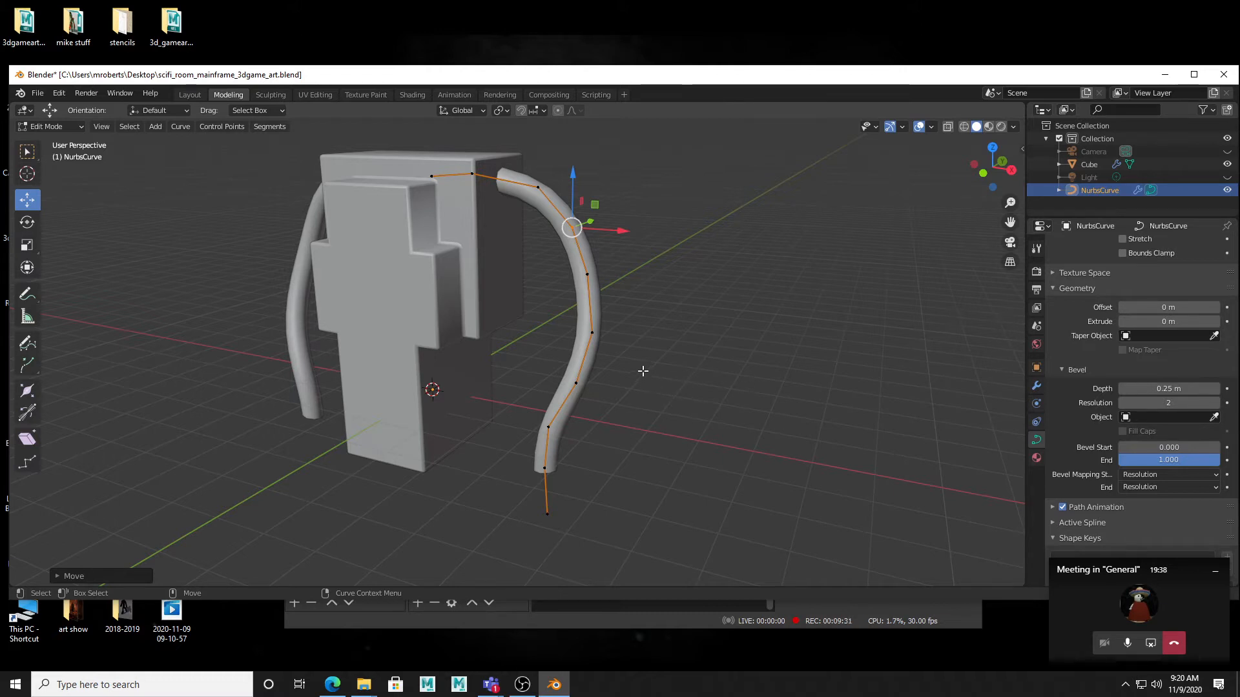
pyautogui.moveTo(643, 371); pyautogui.dragTo(659, 351, button='middle')
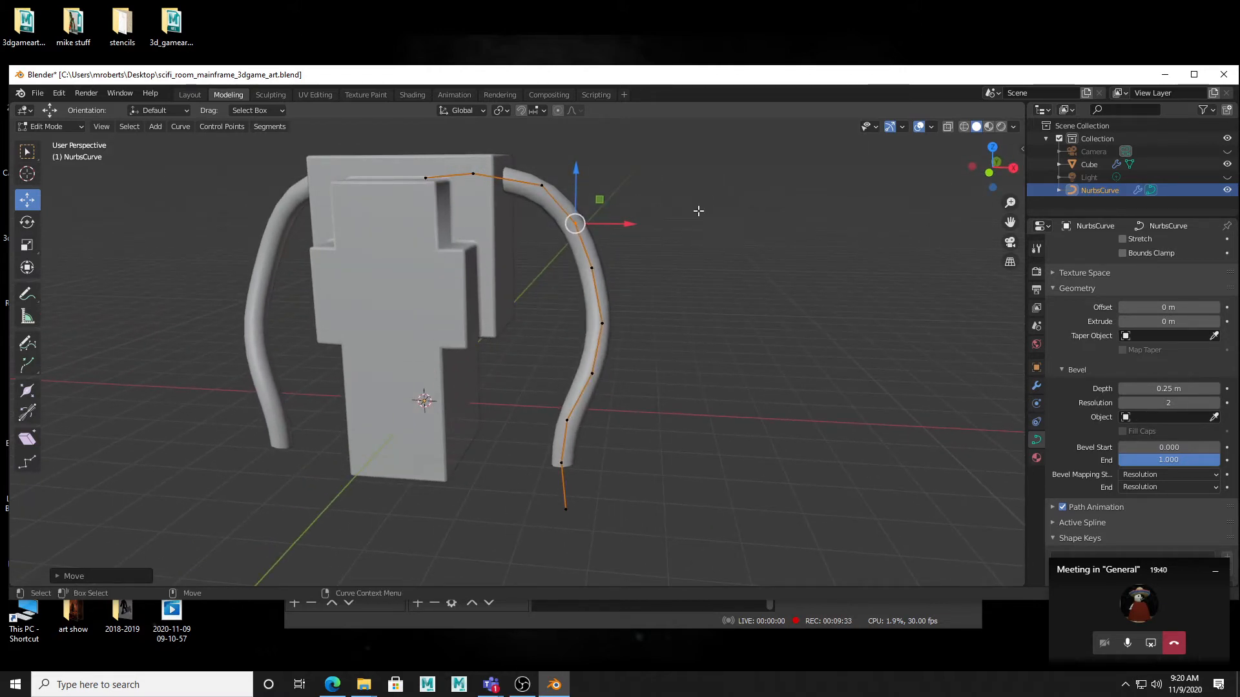
pyautogui.moveTo(704, 203); pyautogui.dragTo(535, 533)
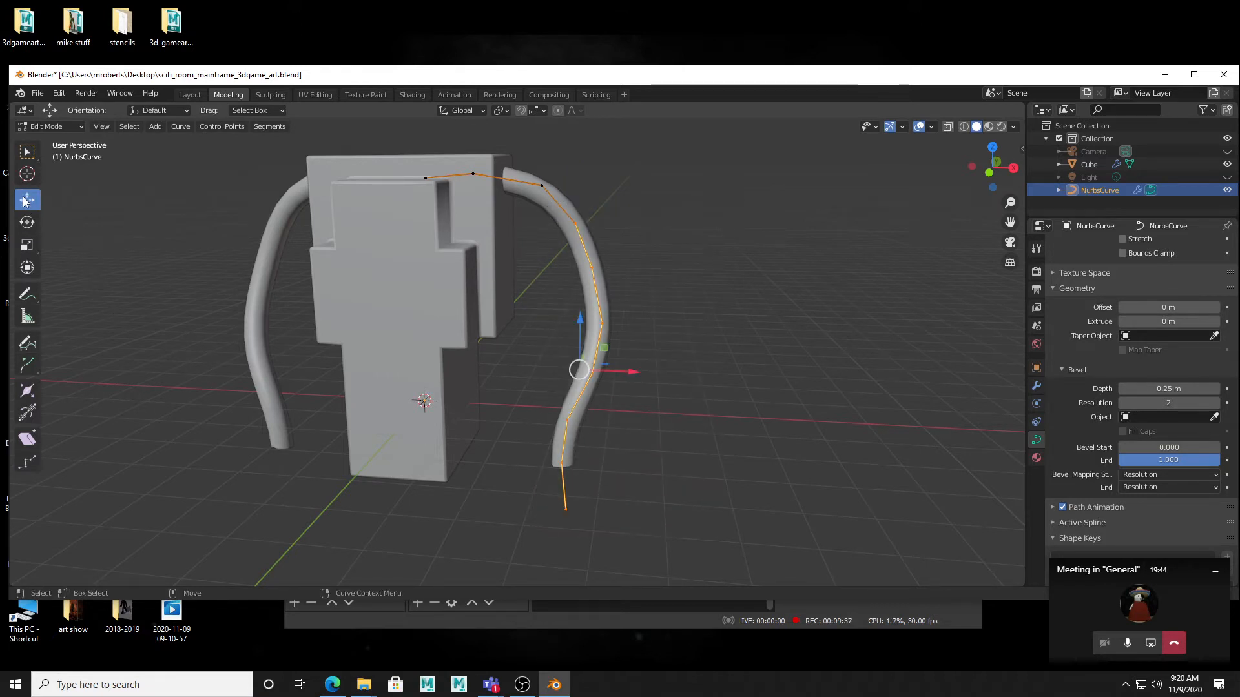
pyautogui.moveTo(733, 183); pyautogui.dragTo(528, 579)
pyautogui.moveTo(652, 484); pyautogui.dragTo(646, 387, button='middle')
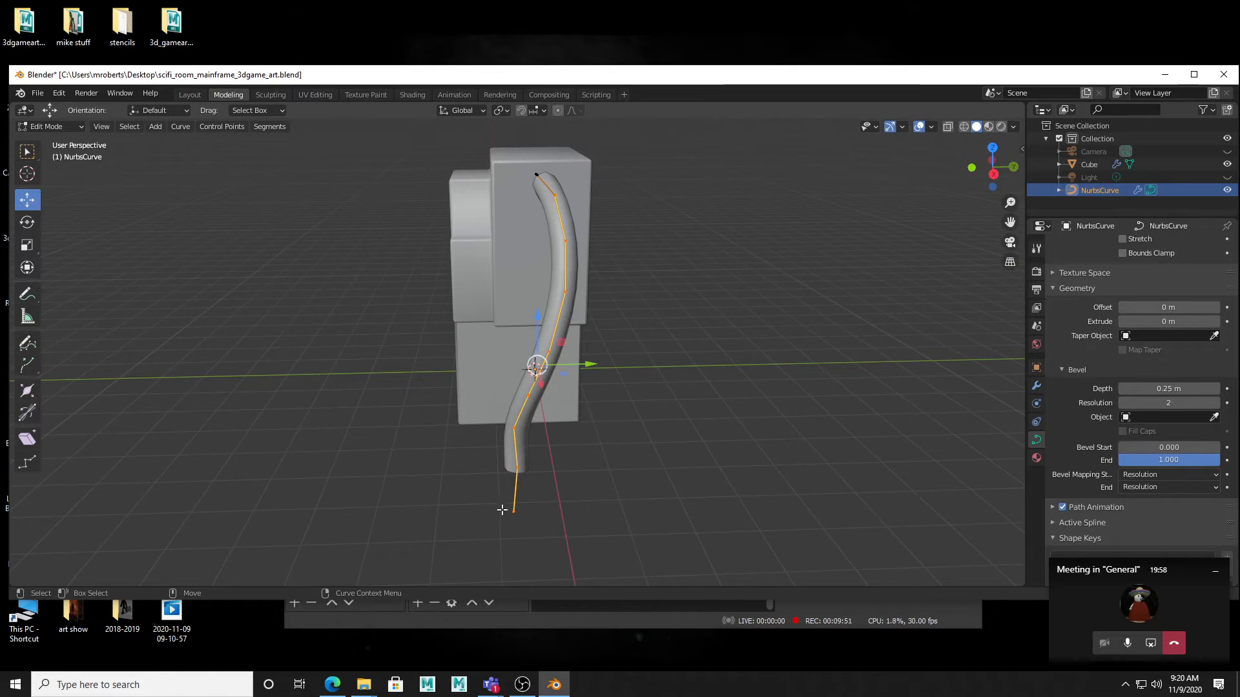
pyautogui.moveTo(620, 404); pyautogui.dragTo(675, 413, button='middle')
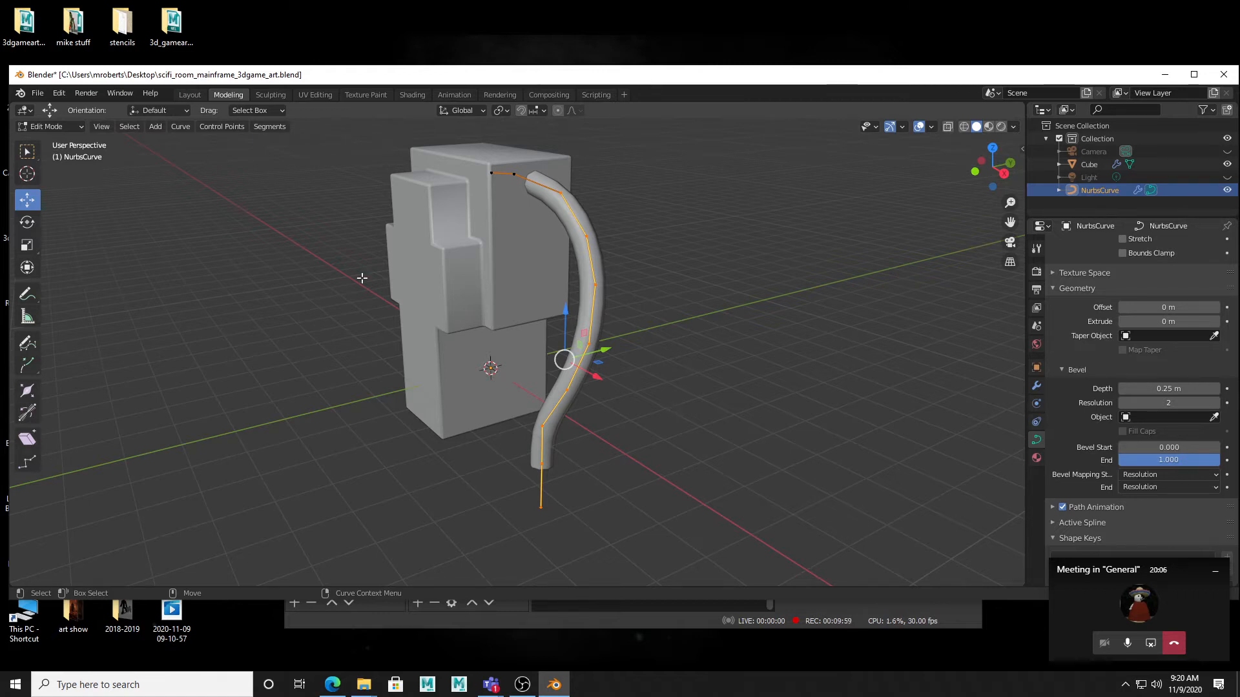
pyautogui.click(176, 129)
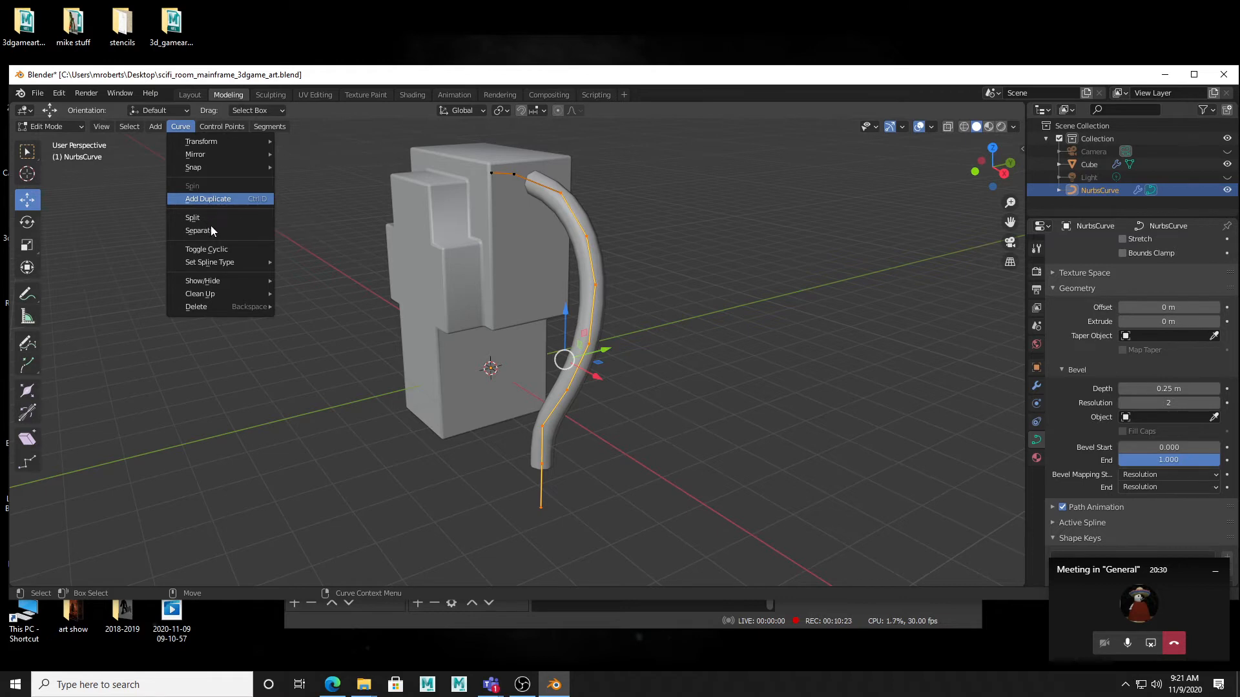
pyautogui.click(208, 199)
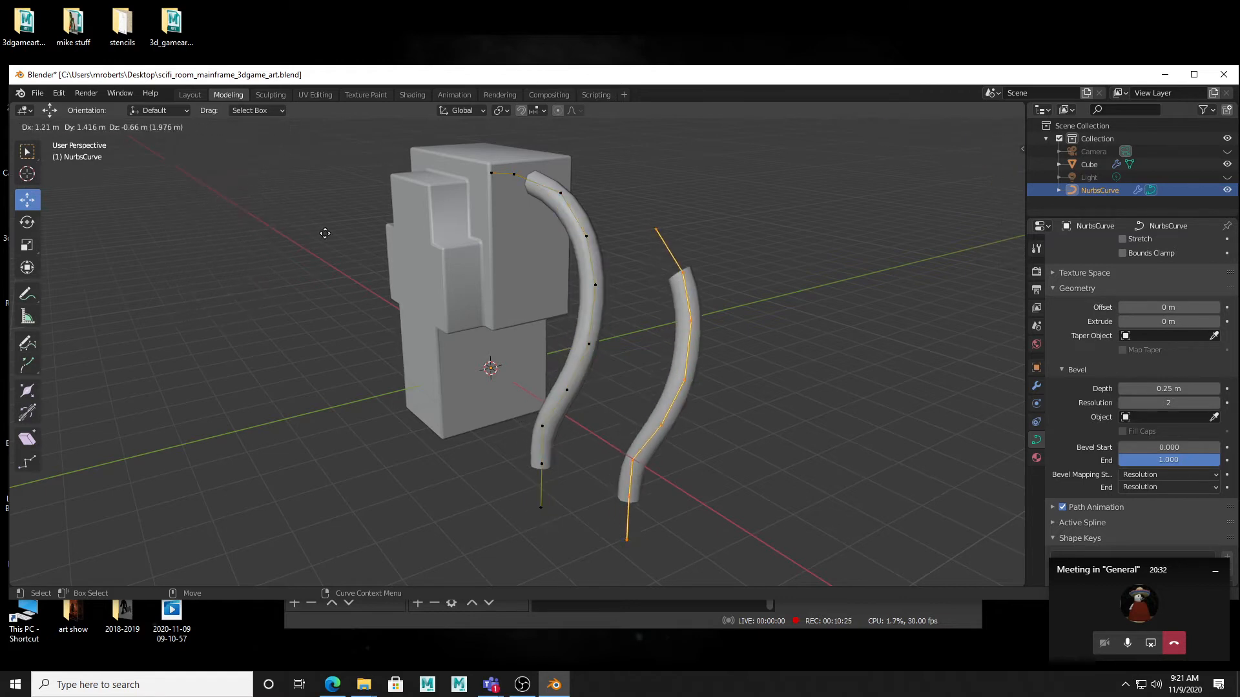
pyautogui.click(190, 202)
pyautogui.moveTo(188, 205); pyautogui.dragTo(699, 304, button='middle')
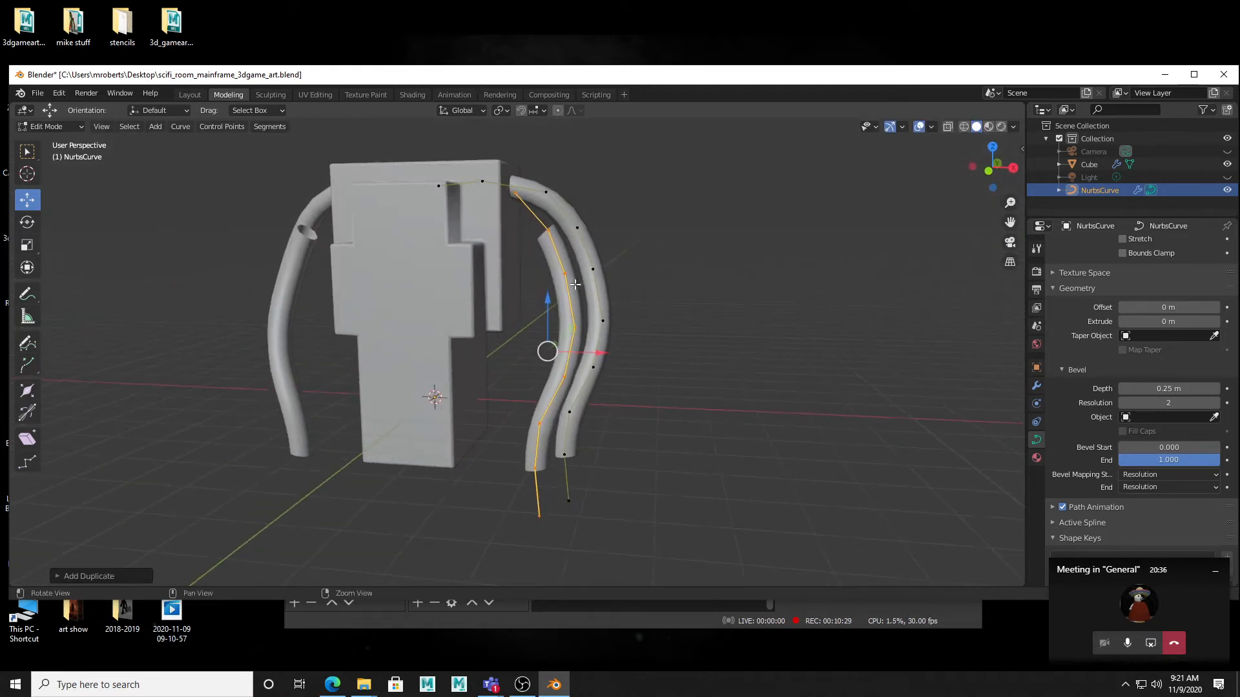
pyautogui.press('g')
pyautogui.click(689, 319)
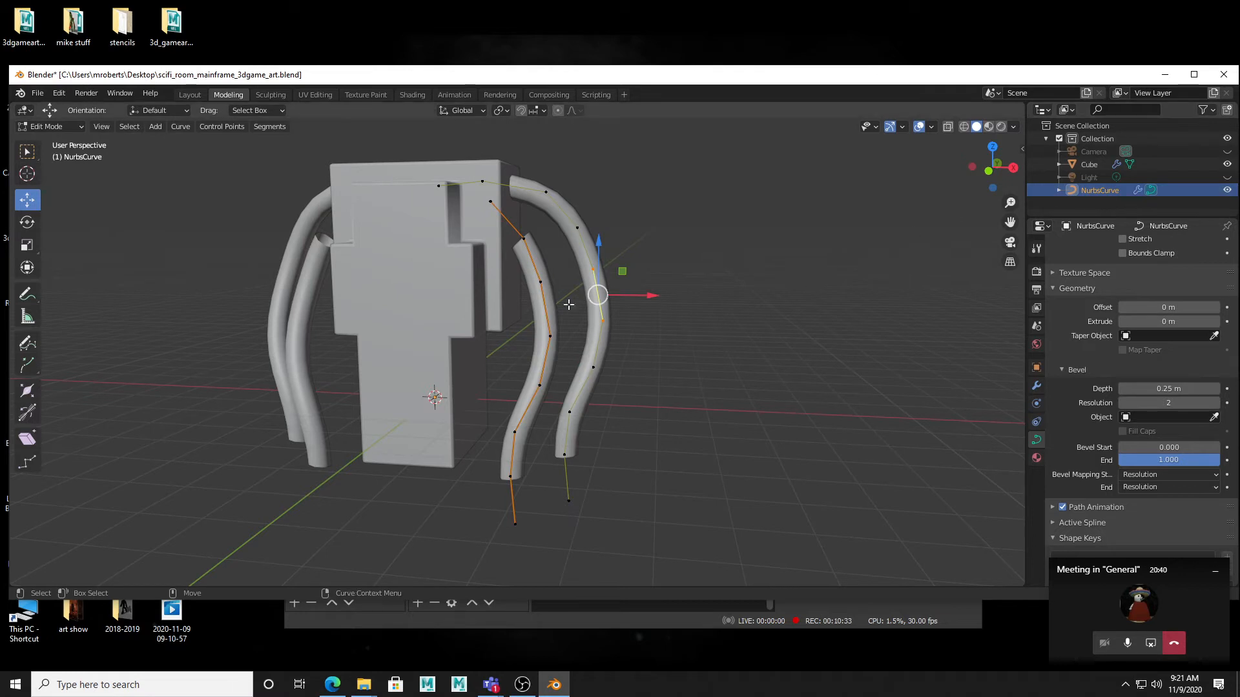
# - Move the second tube's top end point and then its top two control points inward to run the tube into the mainframe's side
pyautogui.click(483, 199)
pyautogui.press('g')
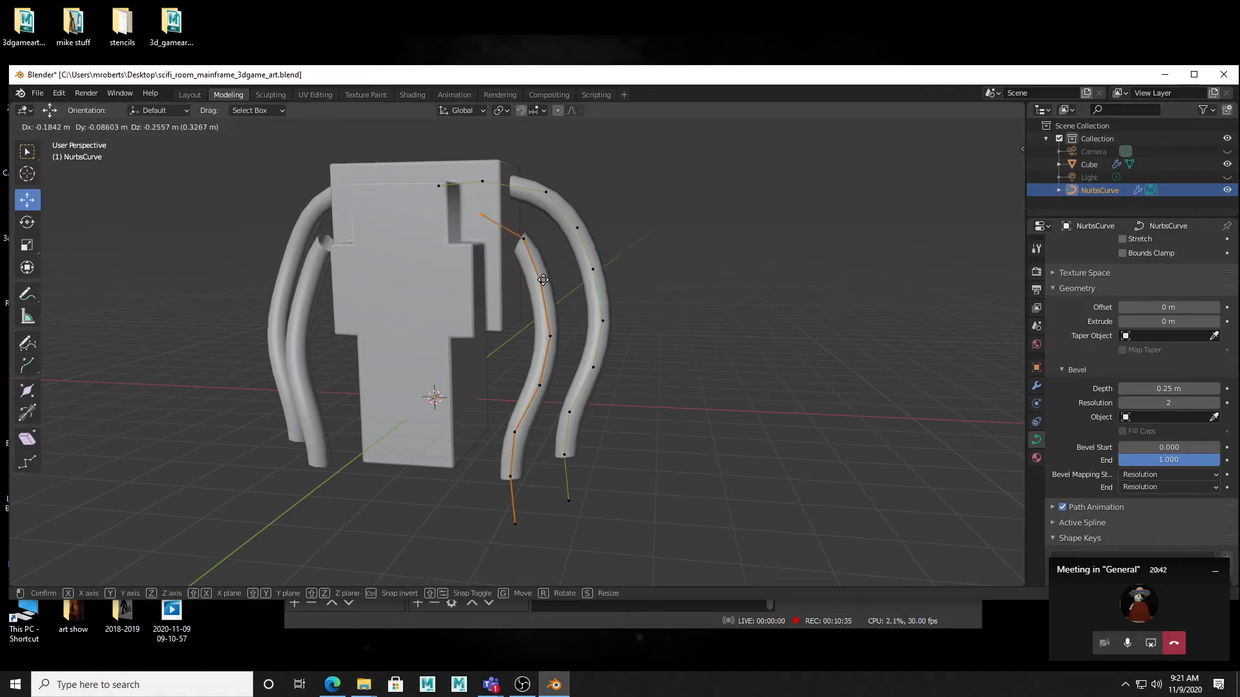
pyautogui.click(538, 284)
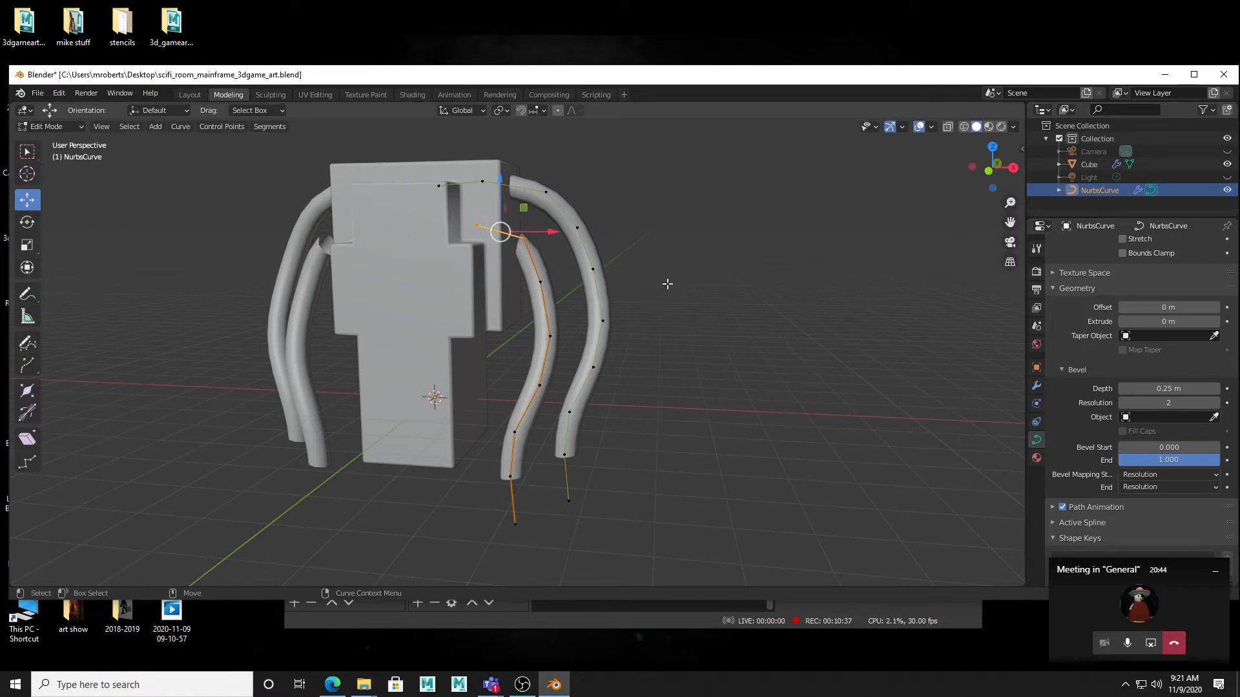
pyautogui.press('g')
pyautogui.click(638, 295)
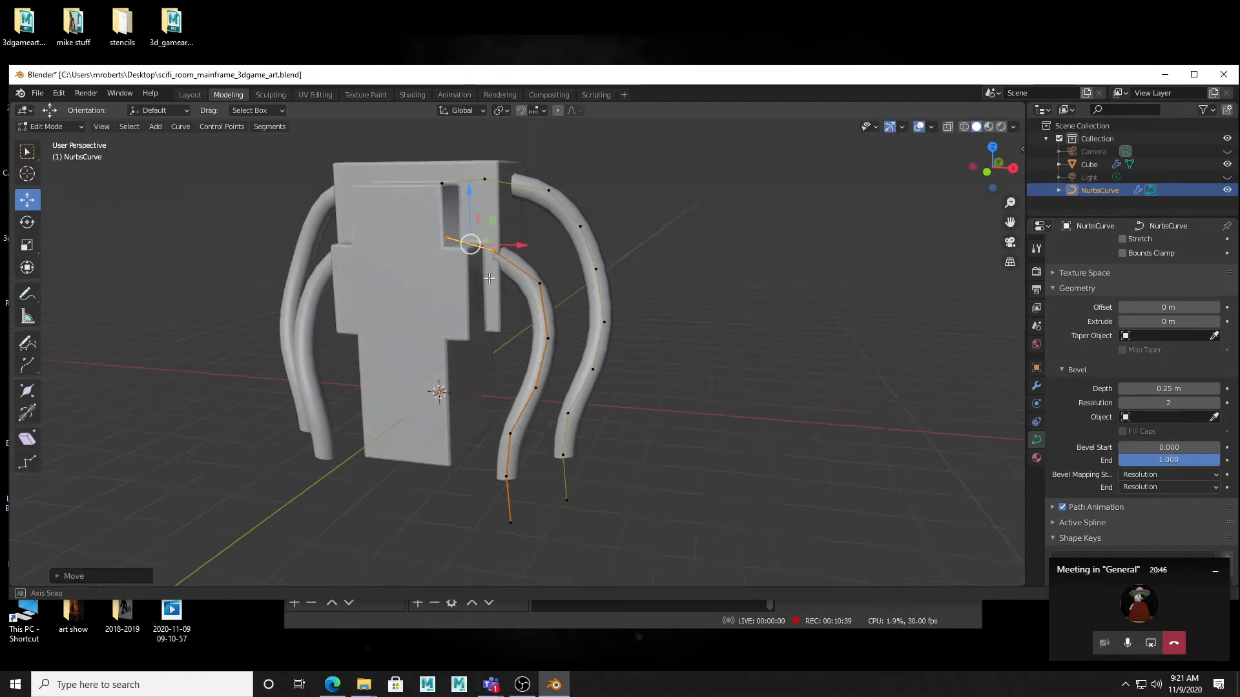
# - Move the second tube's lowest control points inward by about 0.15 m and then about 0.1 m along Y toward the original tube
pyautogui.moveTo(639, 295); pyautogui.dragTo(559, 287, button='middle')
pyautogui.moveTo(525, 508); pyautogui.dragTo(494, 401, button='middle')
pyautogui.moveTo(493, 401); pyautogui.dragTo(549, 518)
pyautogui.press('g')
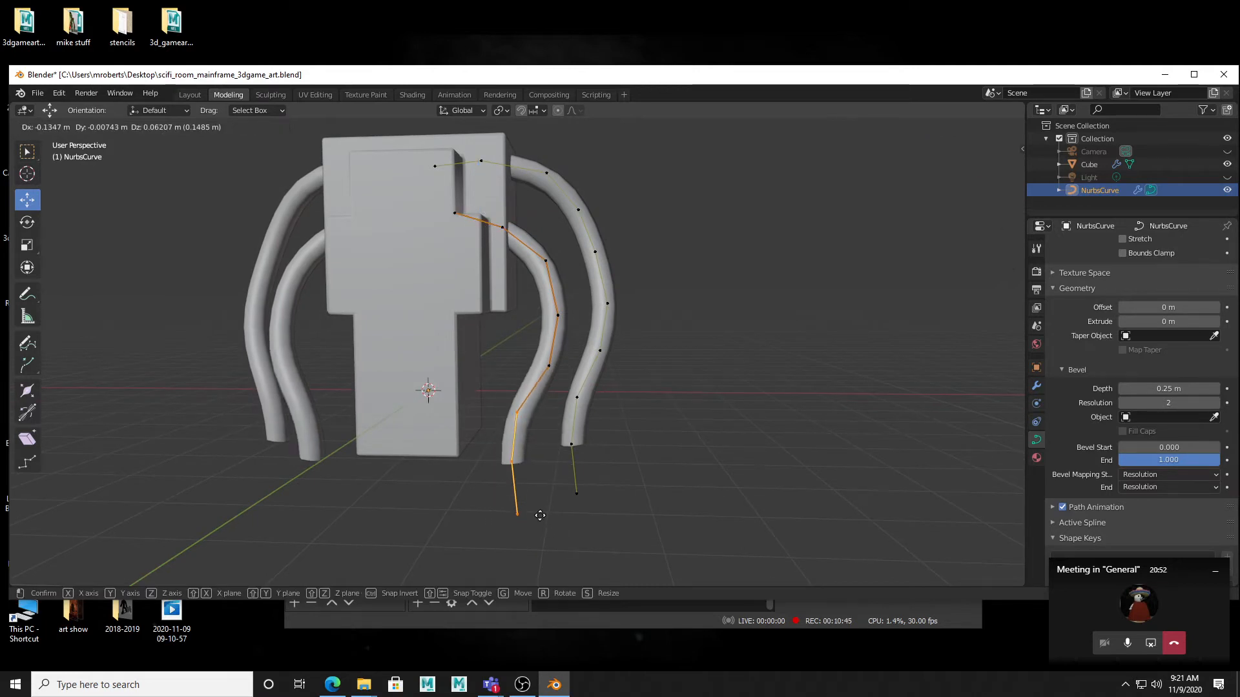
pyautogui.click(536, 514)
pyautogui.moveTo(540, 453); pyautogui.dragTo(417, 413, button='middle')
pyautogui.press('g')
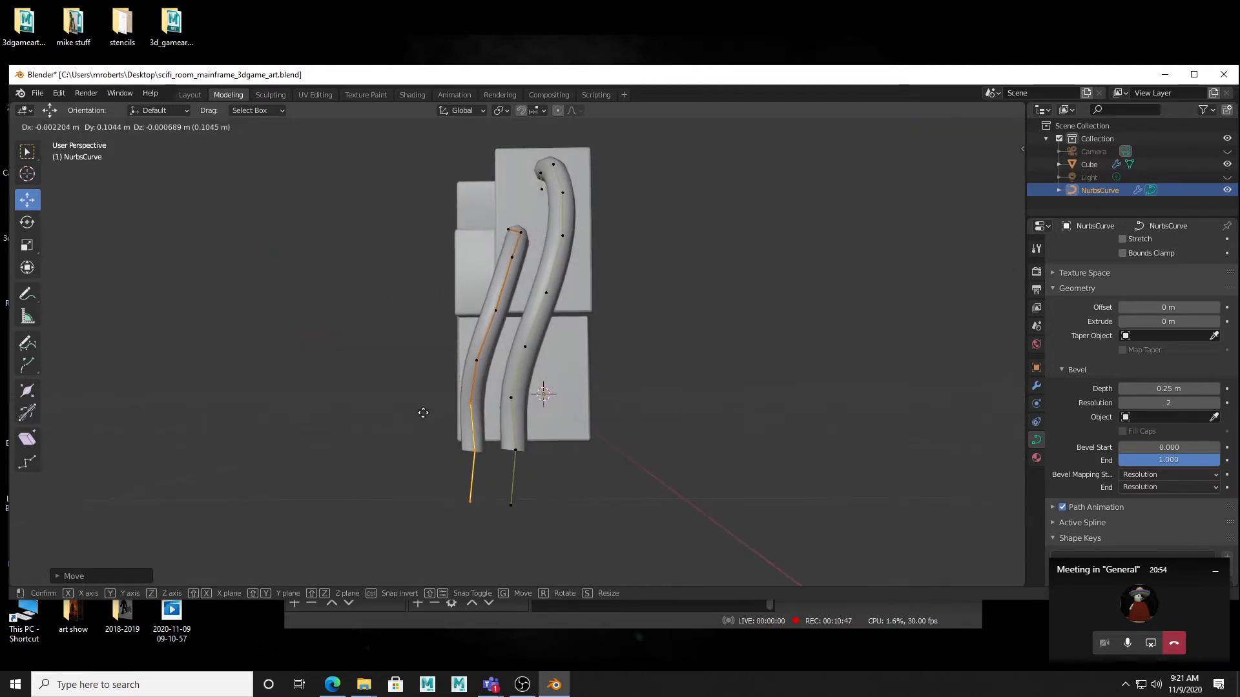
pyautogui.click(424, 409)
# - Select the second tube's middle control point and adjust it, pulling it outward by about 0.06 m to round the bend
pyautogui.moveTo(446, 312); pyautogui.dragTo(587, 237, button='middle')
pyautogui.click(499, 330)
pyautogui.press('g')
pyautogui.click(498, 328)
pyautogui.press('g')
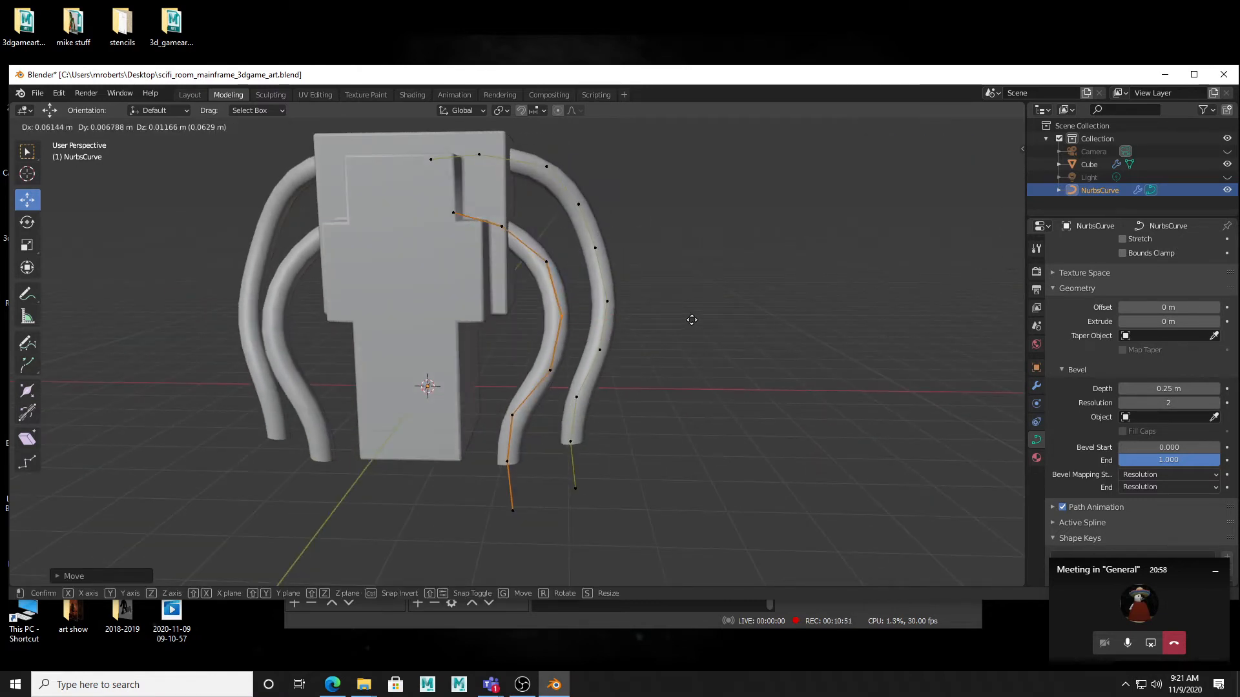
pyautogui.click(692, 321)
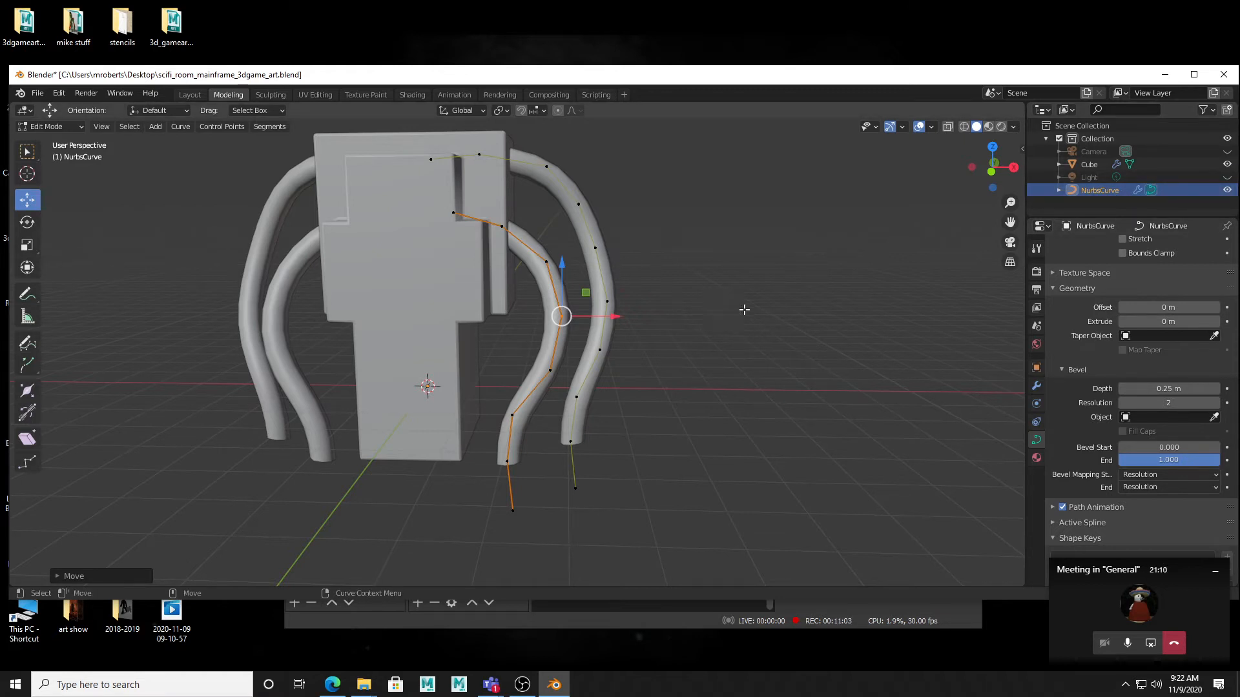
pyautogui.moveTo(744, 310); pyautogui.dragTo(686, 299, button='middle')
pyautogui.moveTo(701, 292); pyautogui.dragTo(742, 362)
pyautogui.moveTo(684, 346); pyautogui.dragTo(683, 316, button='middle')
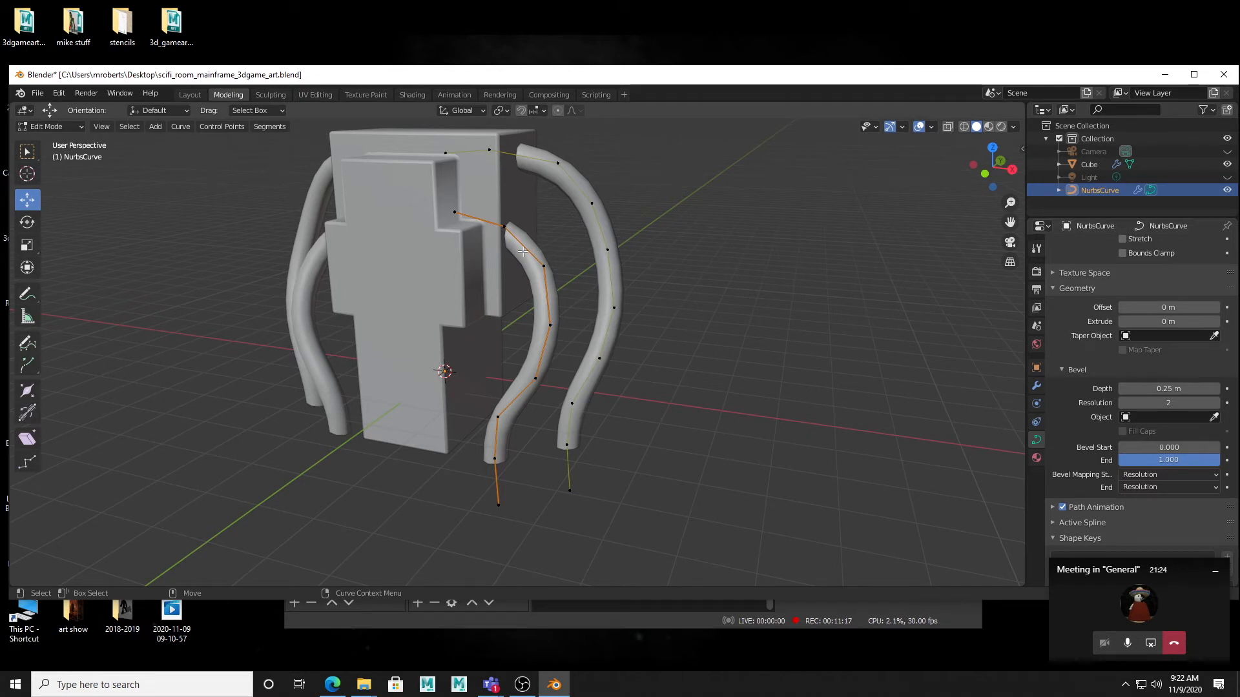
pyautogui.click(180, 127)
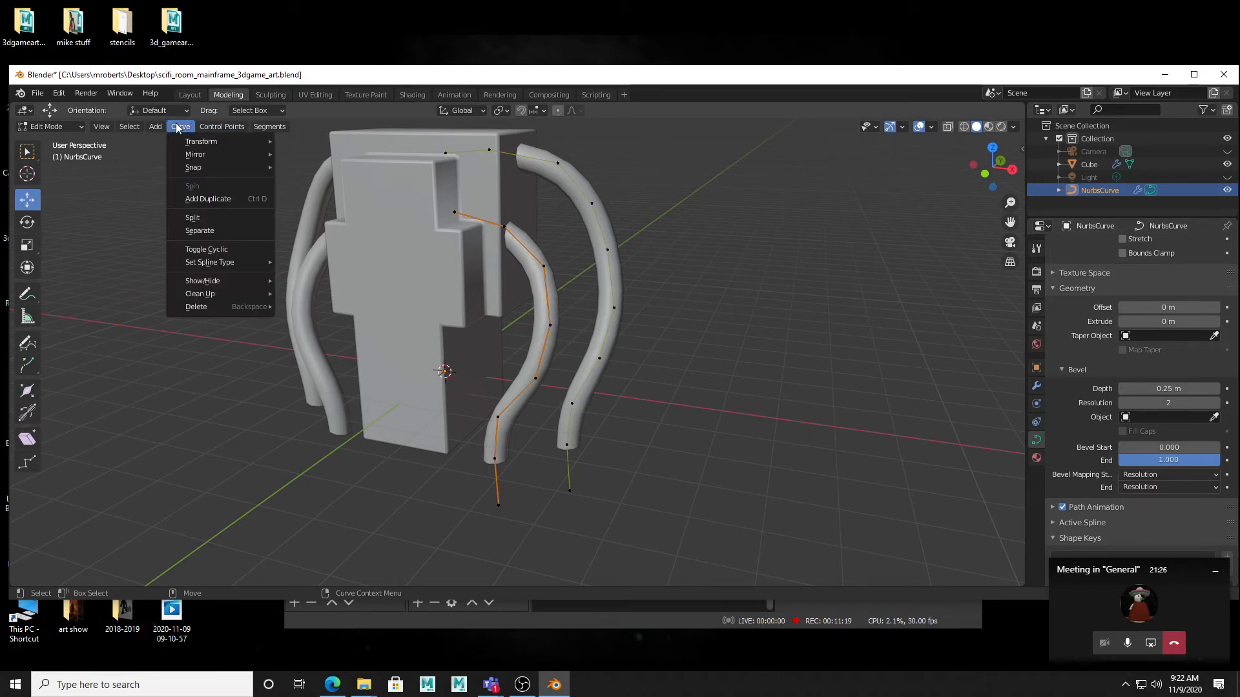
pyautogui.click(214, 199)
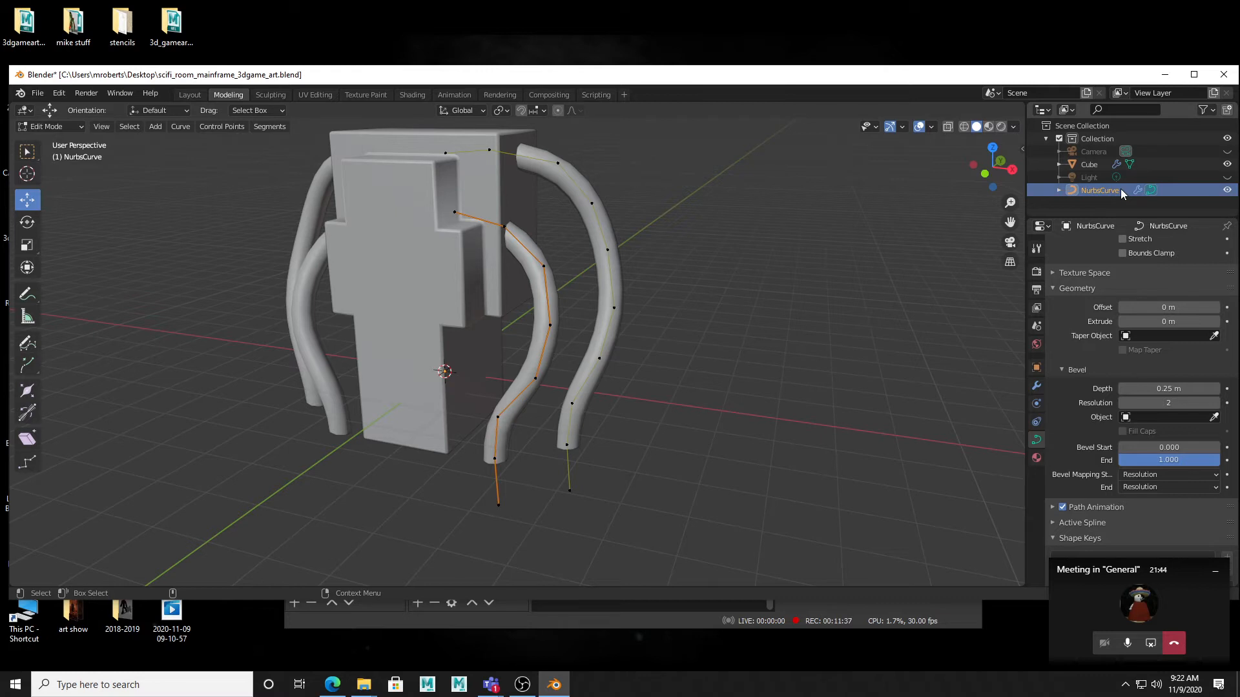
pyautogui.moveTo(670, 296)
pyautogui.mouseDown(button='middle')
pyautogui.moveTo(642, 260)
pyautogui.moveTo(742, 271)
pyautogui.moveTo(711, 293)
pyautogui.moveTo(657, 276)
pyautogui.moveTo(670, 280)
pyautogui.mouseUp(button='middle')
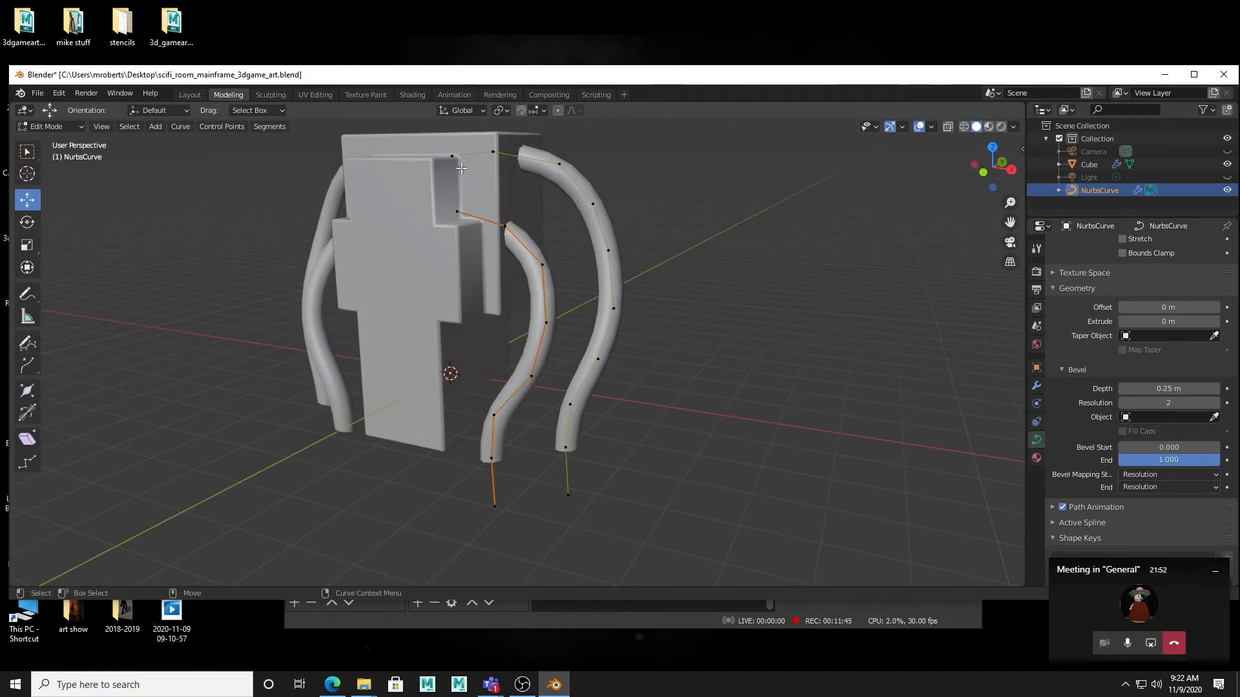
pyautogui.moveTo(578, 360); pyautogui.dragTo(546, 284, button='middle')
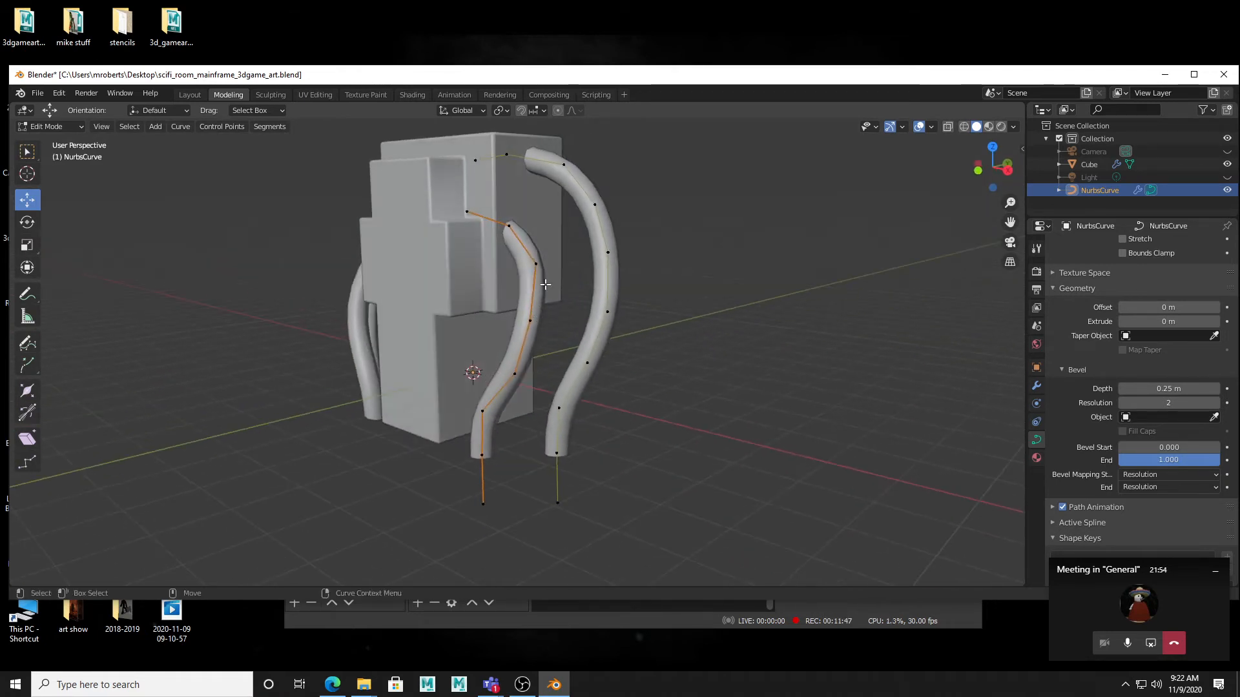
pyautogui.moveTo(579, 194); pyautogui.dragTo(660, 325)
pyautogui.moveTo(659, 326); pyautogui.dragTo(730, 328, button='middle')
pyautogui.hotkey('shift', 'd')
pyautogui.click(695, 325)
pyautogui.moveTo(660, 304); pyautogui.dragTo(694, 350)
pyautogui.hotkey('ctrl', 'e')
pyautogui.moveTo(791, 291); pyautogui.dragTo(774, 355, button='middle')
pyautogui.click(747, 397)
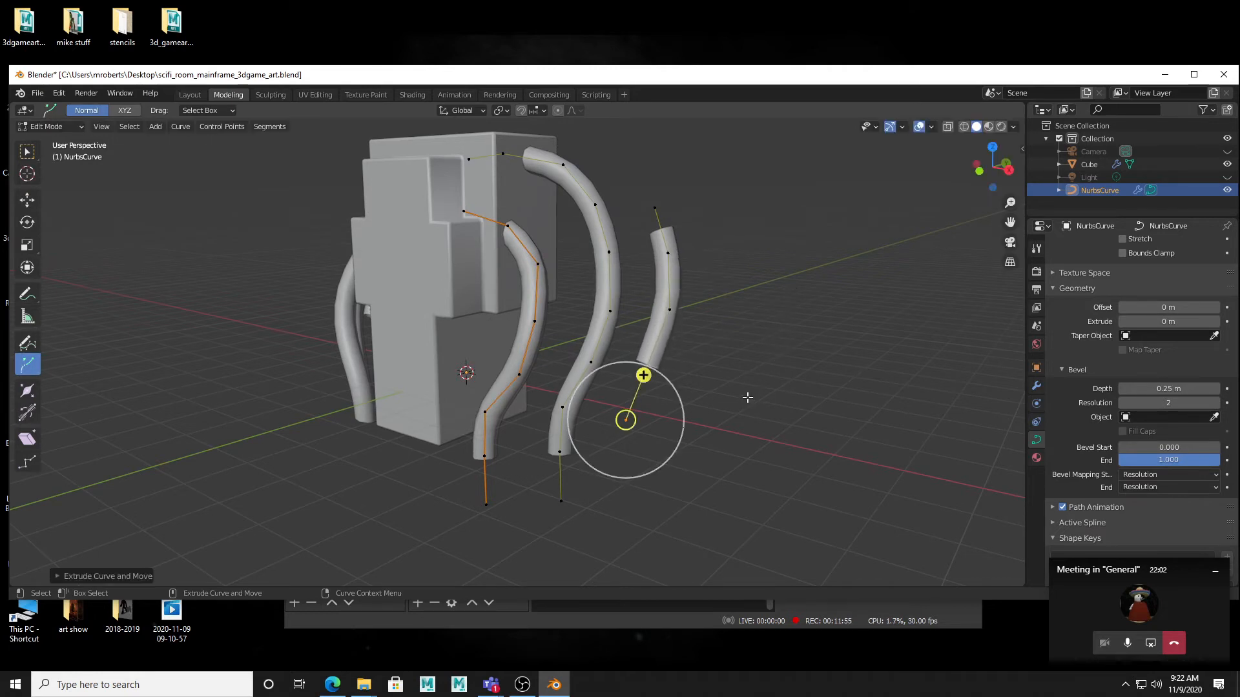
pyautogui.press('w')
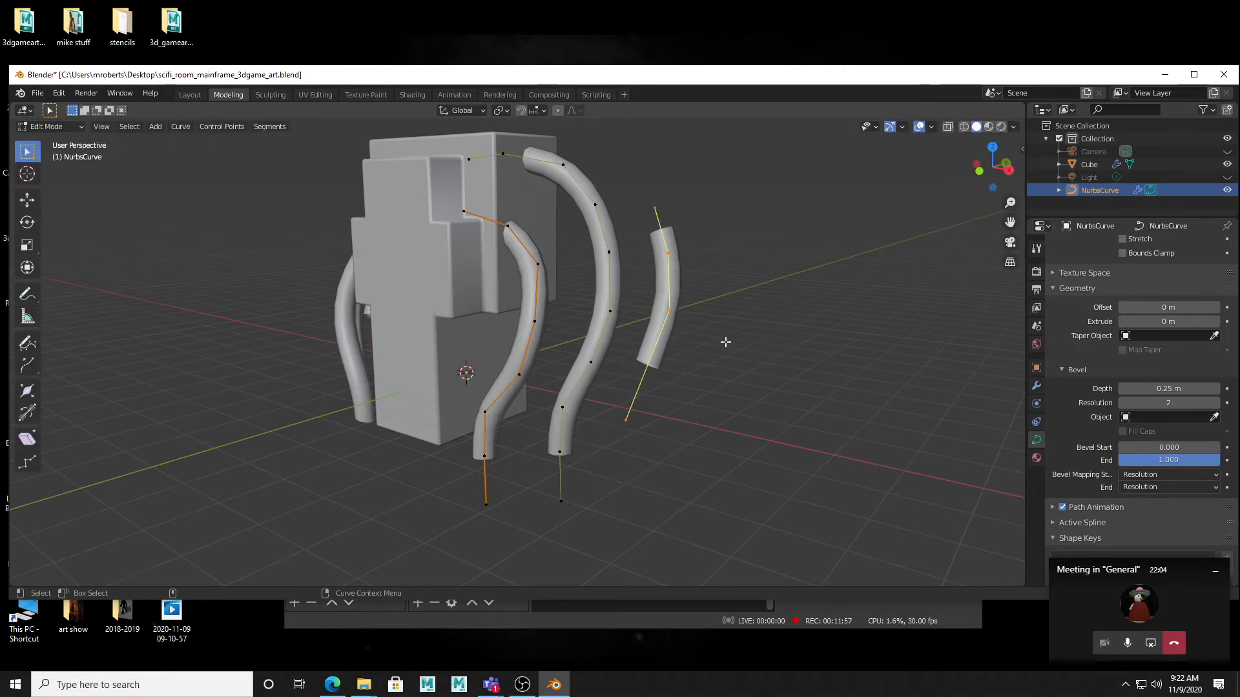
pyautogui.press('x')
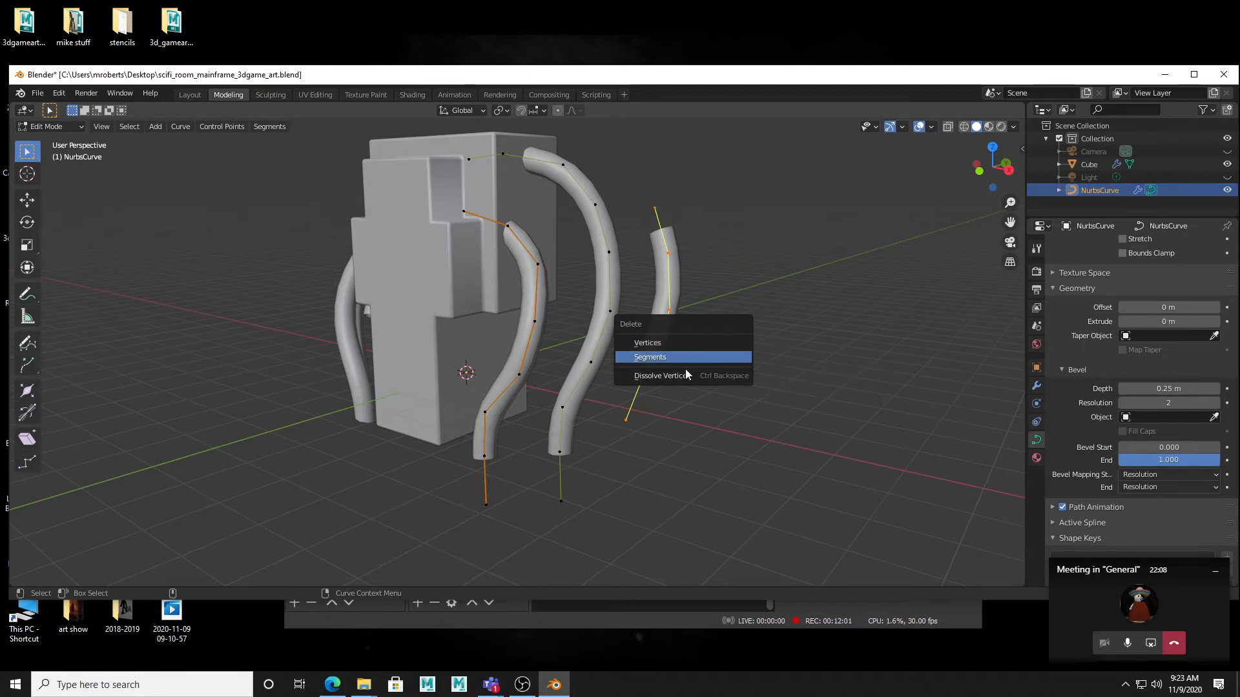
pyautogui.click(657, 359)
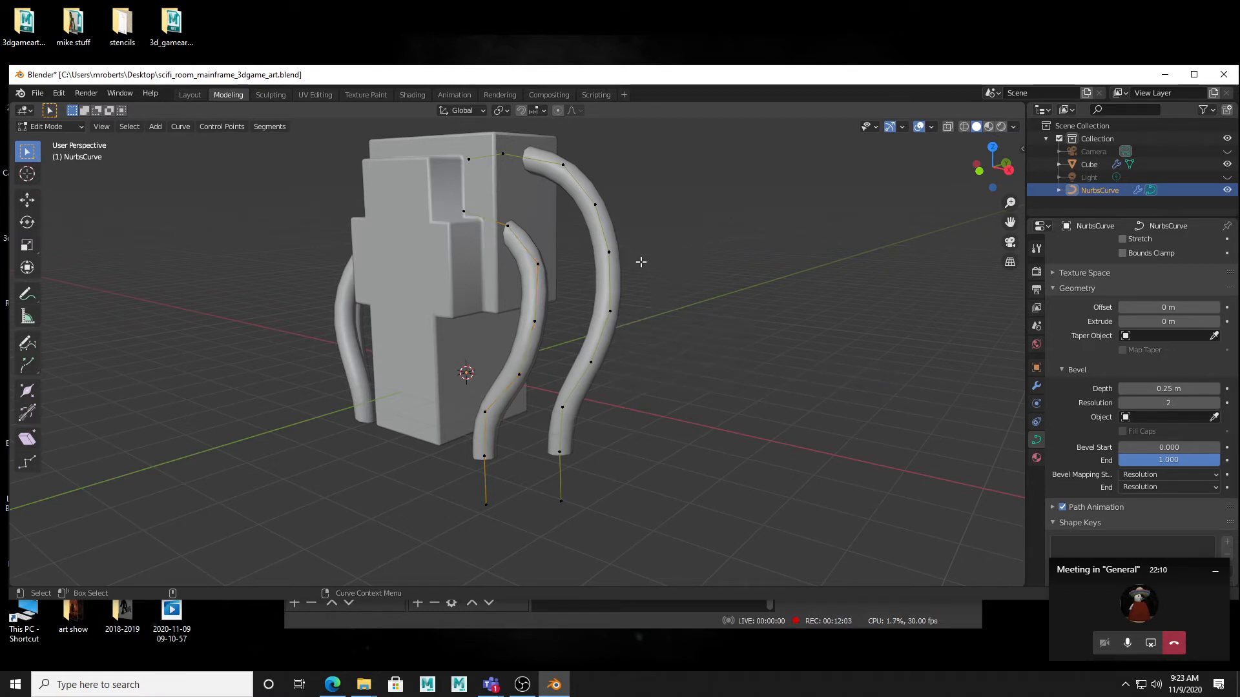
pyautogui.moveTo(656, 328)
pyautogui.mouseDown(button='middle')
pyautogui.moveTo(678, 313)
pyautogui.moveTo(620, 303)
pyautogui.moveTo(629, 288)
pyautogui.moveTo(728, 309)
pyautogui.moveTo(715, 324)
pyautogui.moveTo(656, 318)
pyautogui.moveTo(667, 336)
pyautogui.mouseUp(button='middle')
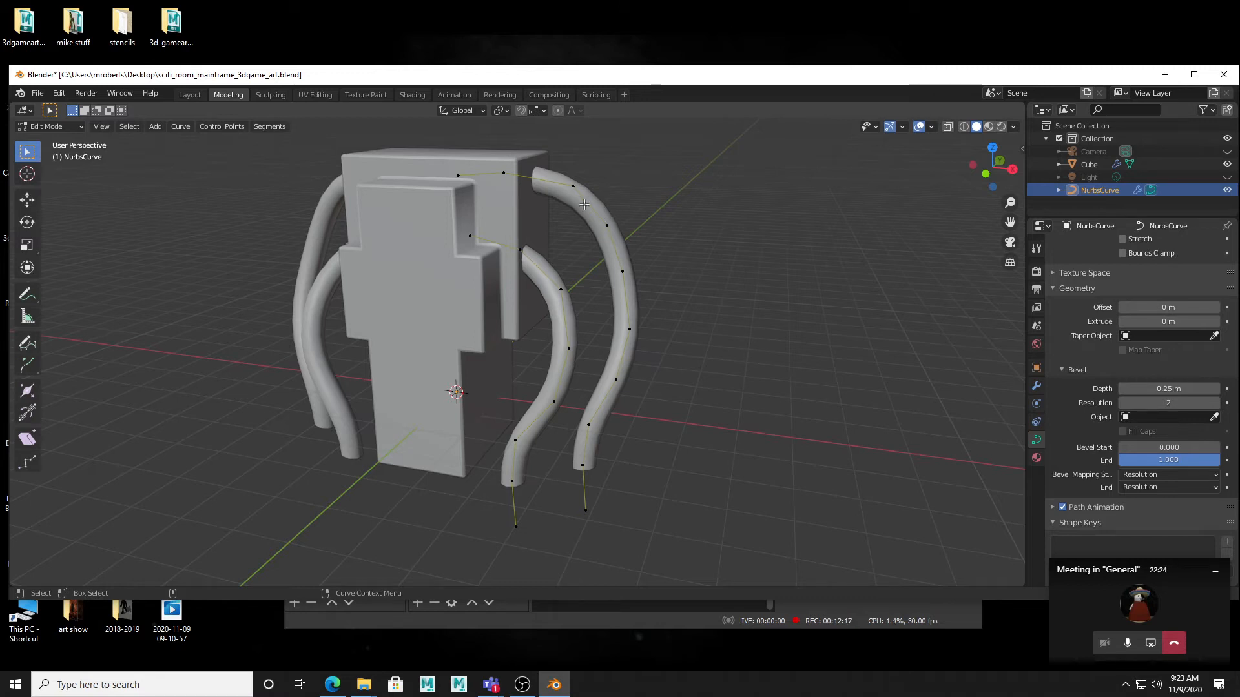
# - Nudge the second tube's middle control point in side view to smooth its bend
pyautogui.moveTo(602, 352); pyautogui.dragTo(514, 237, button='middle')
pyautogui.moveTo(464, 333); pyautogui.dragTo(504, 355)
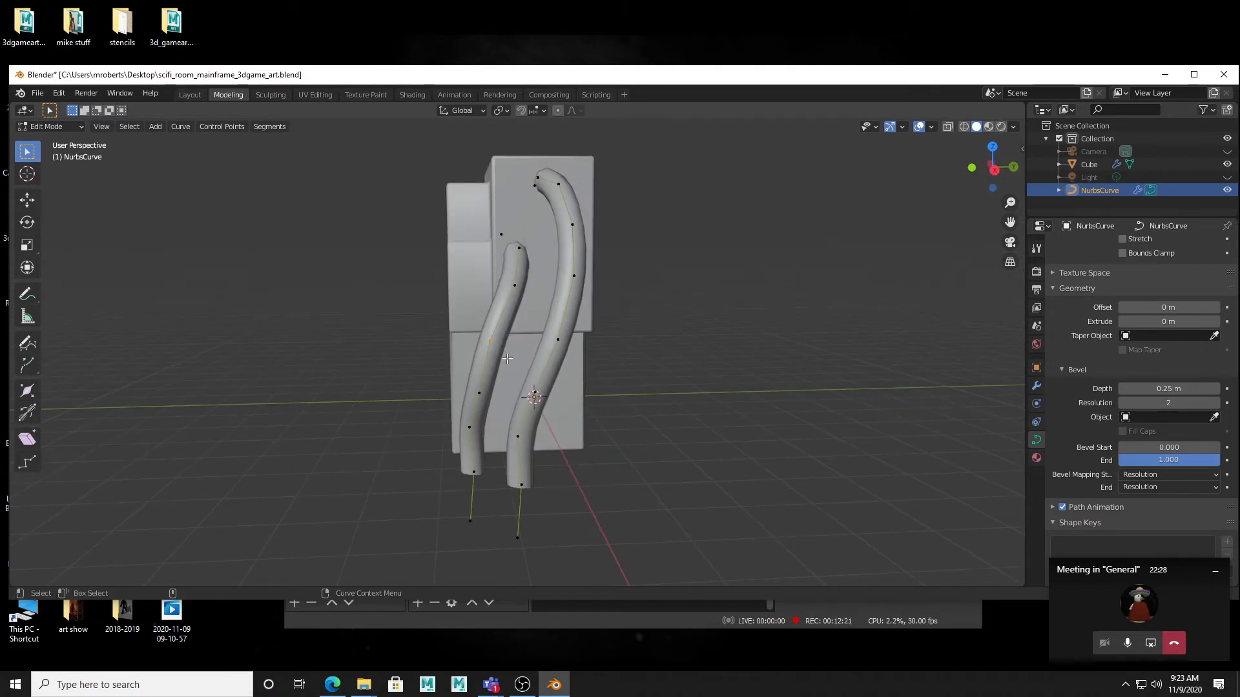
pyautogui.press('w')
pyautogui.moveTo(508, 380); pyautogui.dragTo(525, 383, button='middle')
pyautogui.keyDown('alt'); pyautogui.moveTo(524, 383); pyautogui.dragTo(571, 389); pyautogui.keyUp('alt')
pyautogui.moveTo(571, 389); pyautogui.dragTo(607, 387, button='middle')
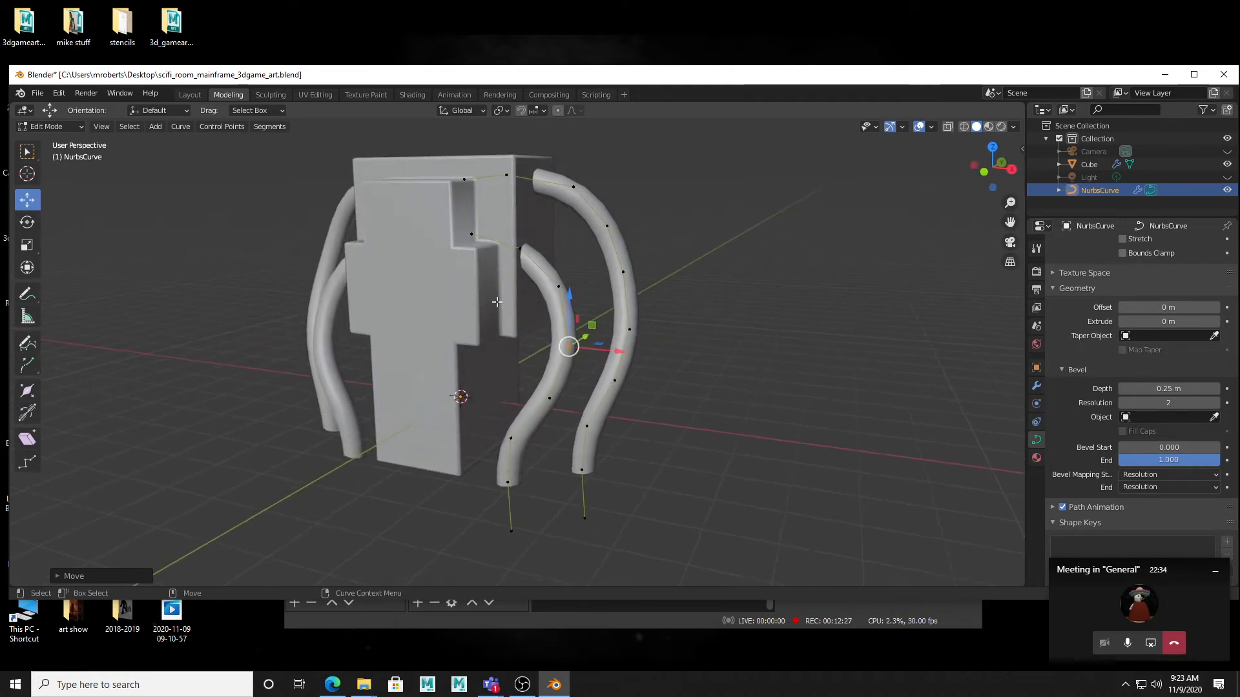
# - Select the whole second tube, duplicate it, and place the copy along Y as a third tube behind the first
pyautogui.hotkey('ctrl', 'l')
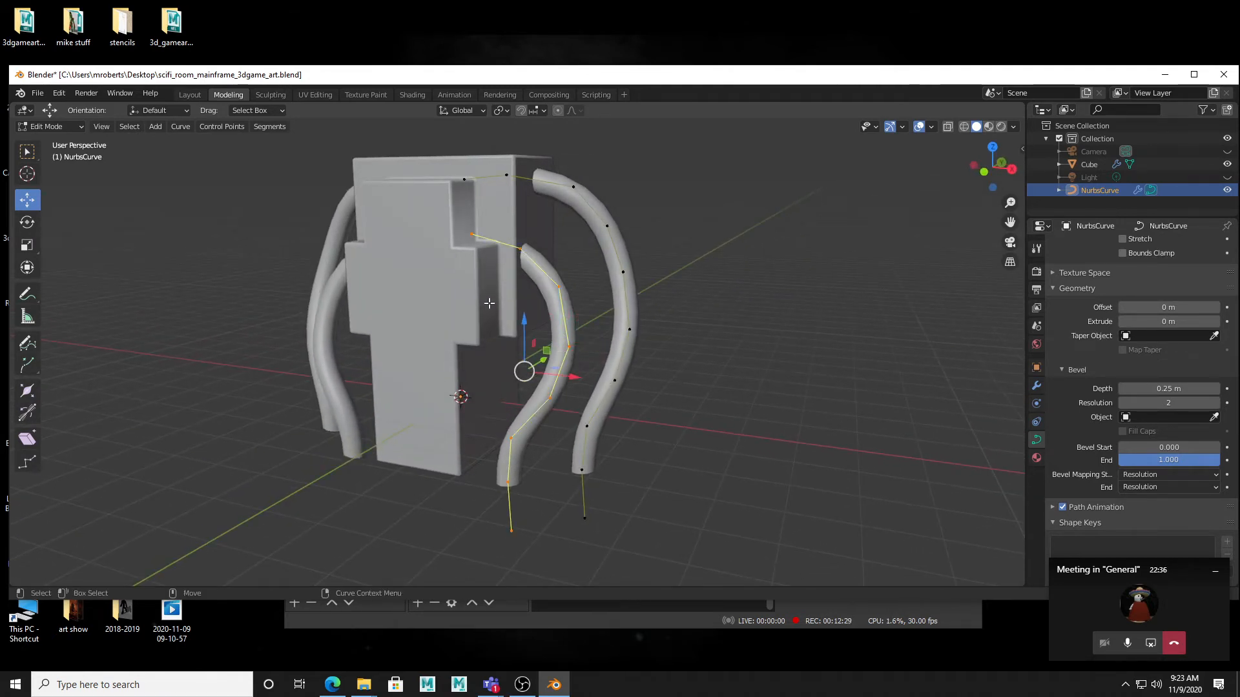
pyautogui.moveTo(686, 342); pyautogui.dragTo(639, 336, button='middle')
pyautogui.press('g')
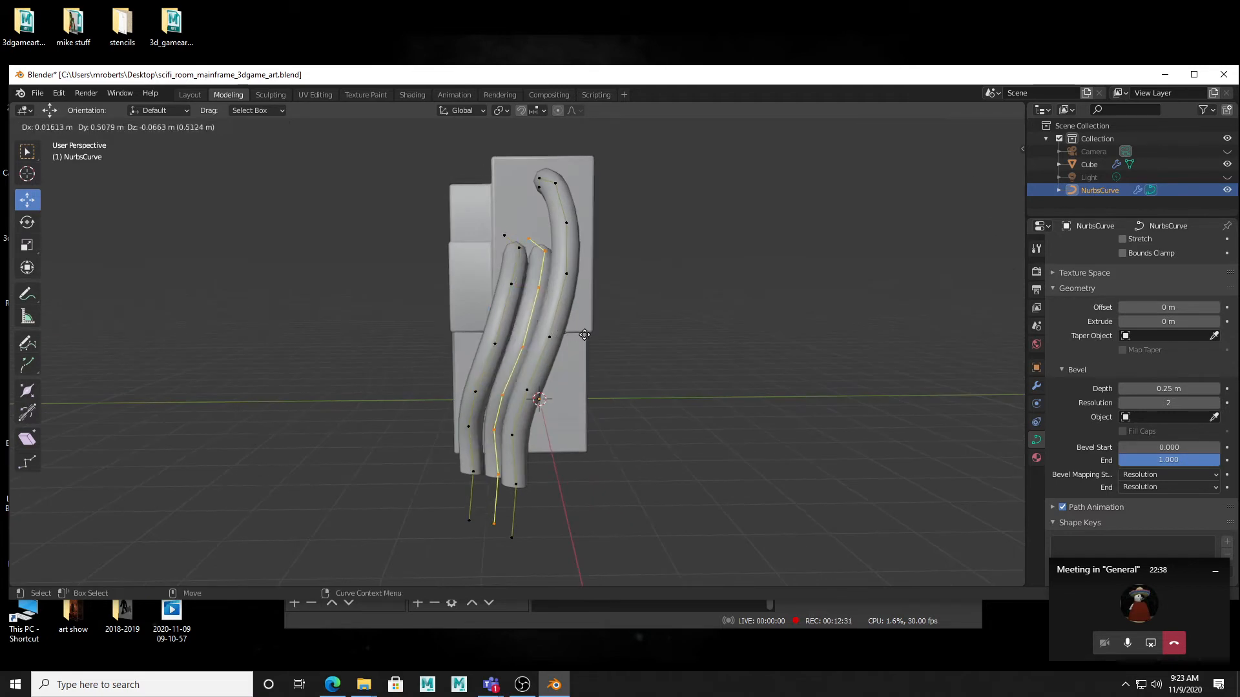
pyautogui.click(631, 341)
# - Reposition the third tube's top end and upper control points so it enters the mainframe's side
pyautogui.moveTo(631, 341); pyautogui.dragTo(642, 283, button='middle')
pyautogui.click(588, 241)
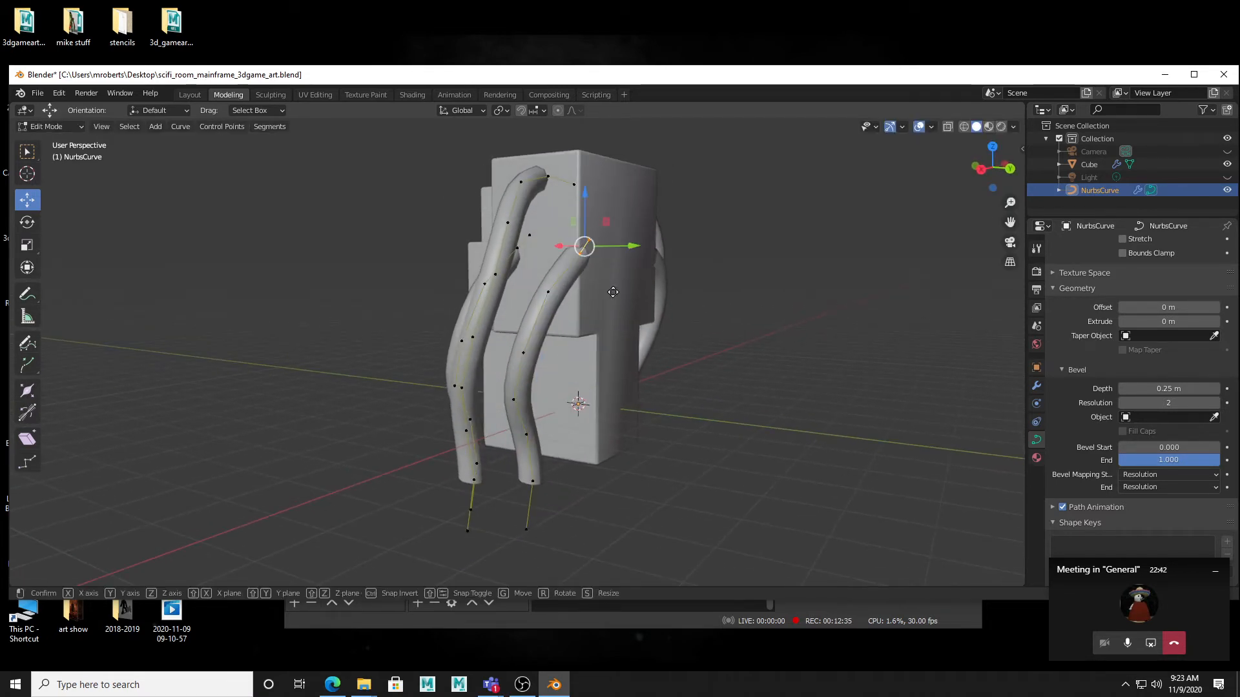
pyautogui.press('g')
pyautogui.click(598, 269)
pyautogui.moveTo(598, 270); pyautogui.dragTo(582, 457, button='middle')
pyautogui.click(447, 276)
pyautogui.press('g')
pyautogui.click(484, 310)
# - Move the rear tube's lowest control point slightly backward along Y
pyautogui.click(437, 339)
pyautogui.click(534, 533)
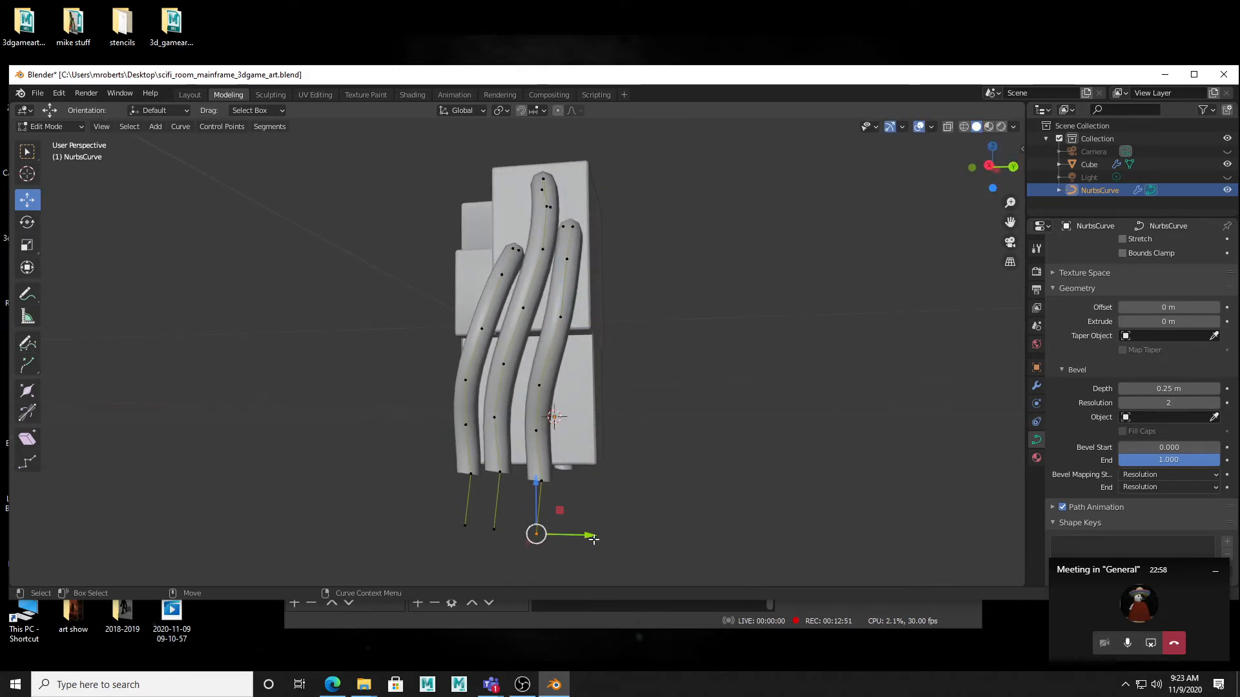
pyautogui.moveTo(597, 538); pyautogui.dragTo(608, 541)
pyautogui.moveTo(623, 480); pyautogui.dragTo(516, 387, button='middle')
# - Select the front tube's lower control points and move them inward along X toward the mainframe
pyautogui.moveTo(454, 328); pyautogui.dragTo(531, 543)
pyautogui.moveTo(498, 501); pyautogui.dragTo(642, 485, button='middle')
pyautogui.press('g')
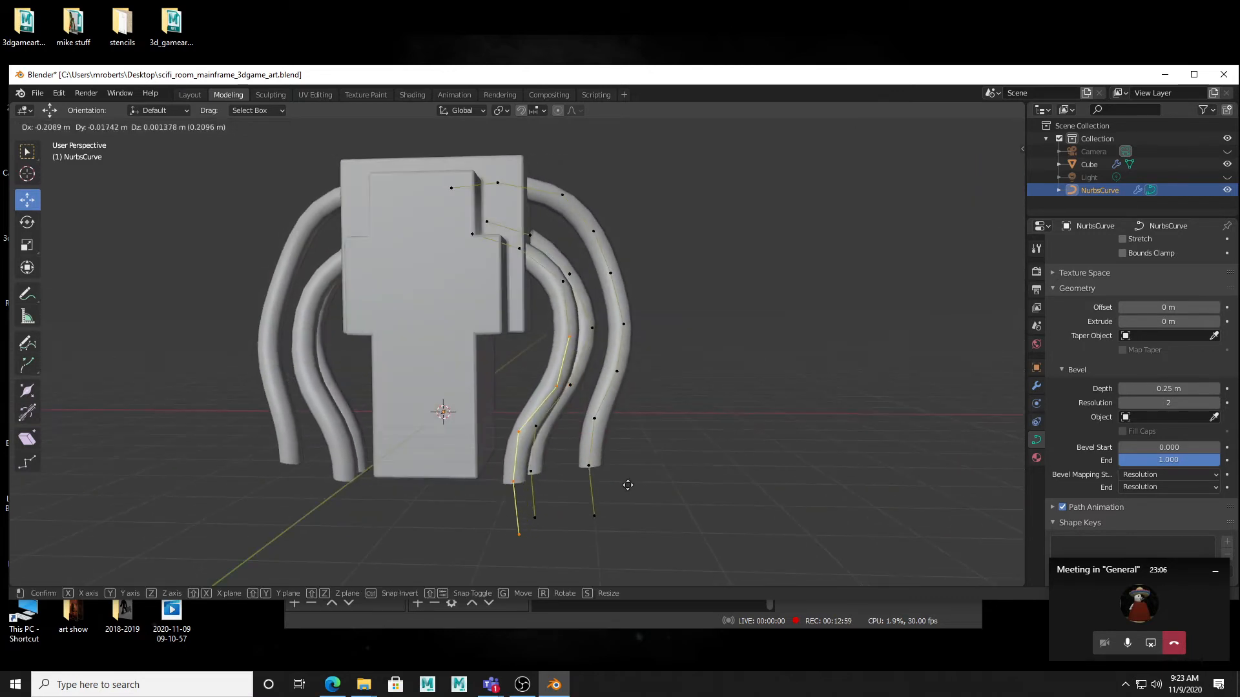
pyautogui.click(620, 486)
# - Move the front tube's upper control point inward and its middle control point slightly outward to round the bend
pyautogui.moveTo(565, 379); pyautogui.dragTo(559, 289, button='middle')
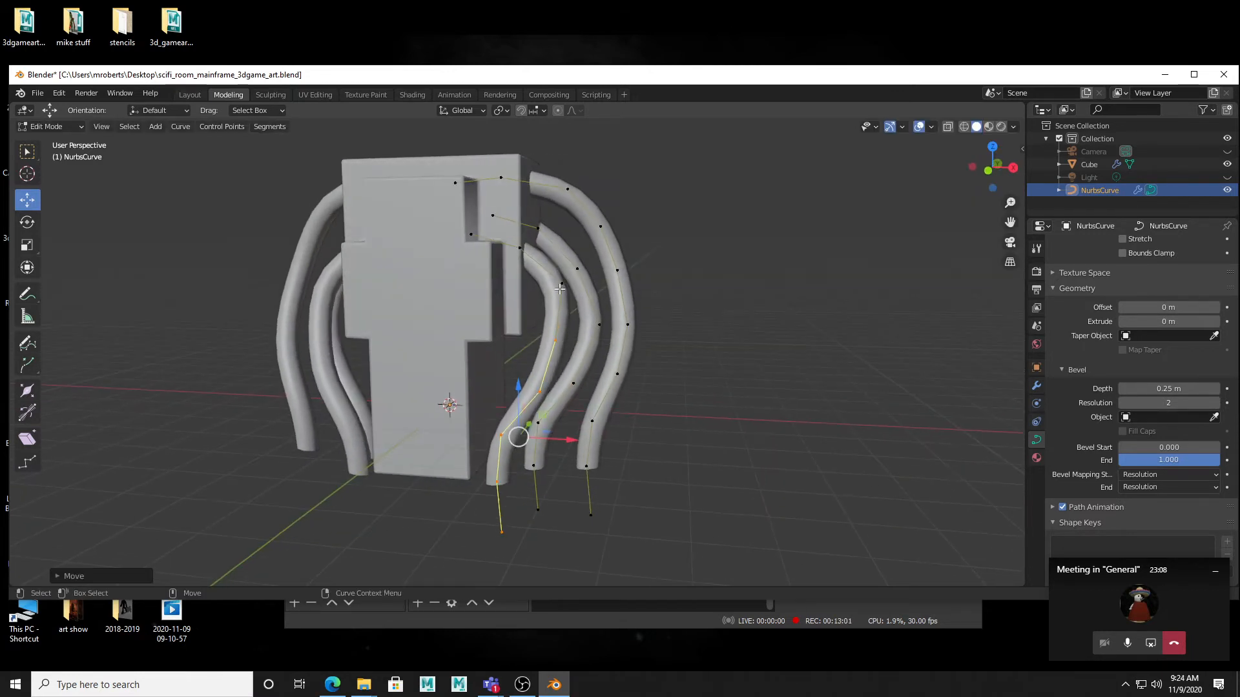
pyautogui.click(560, 283)
pyautogui.press('g')
pyautogui.click(555, 277)
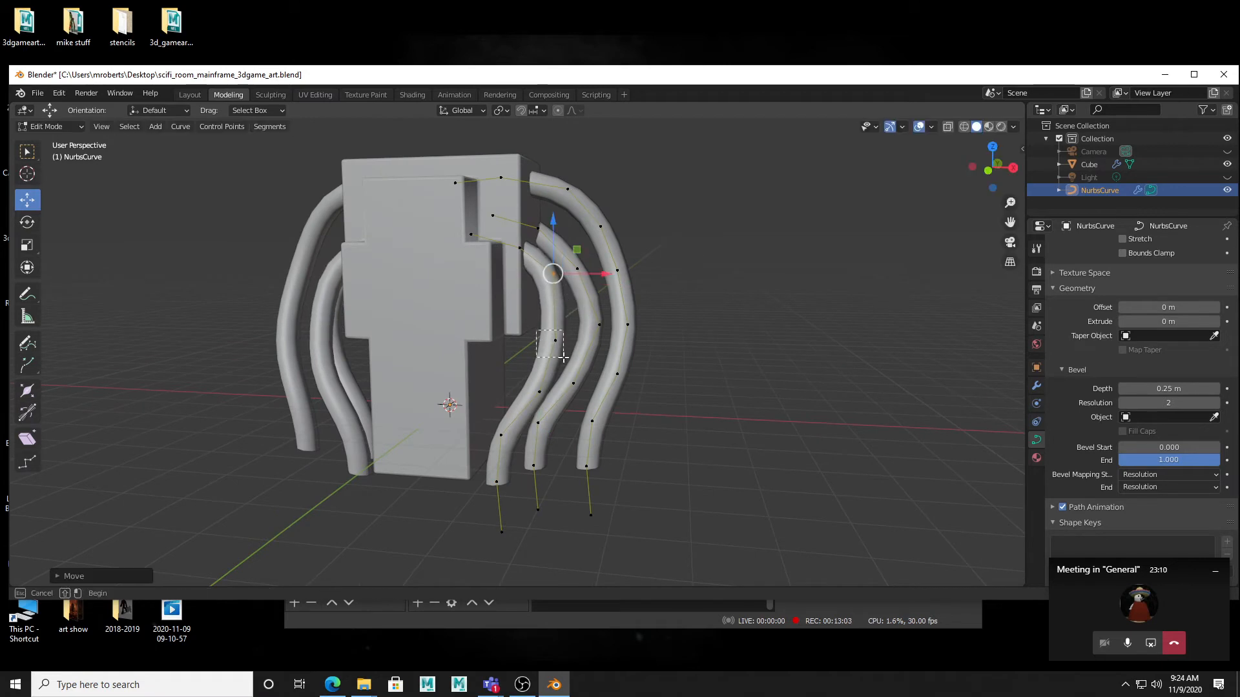
pyautogui.click(563, 351)
pyautogui.press('g')
pyautogui.click(574, 352)
# - Move the front tube's lower control points backward along Y, and then its lowest end point by about 0.14 m
pyautogui.moveTo(557, 333); pyautogui.dragTo(452, 349, button='middle')
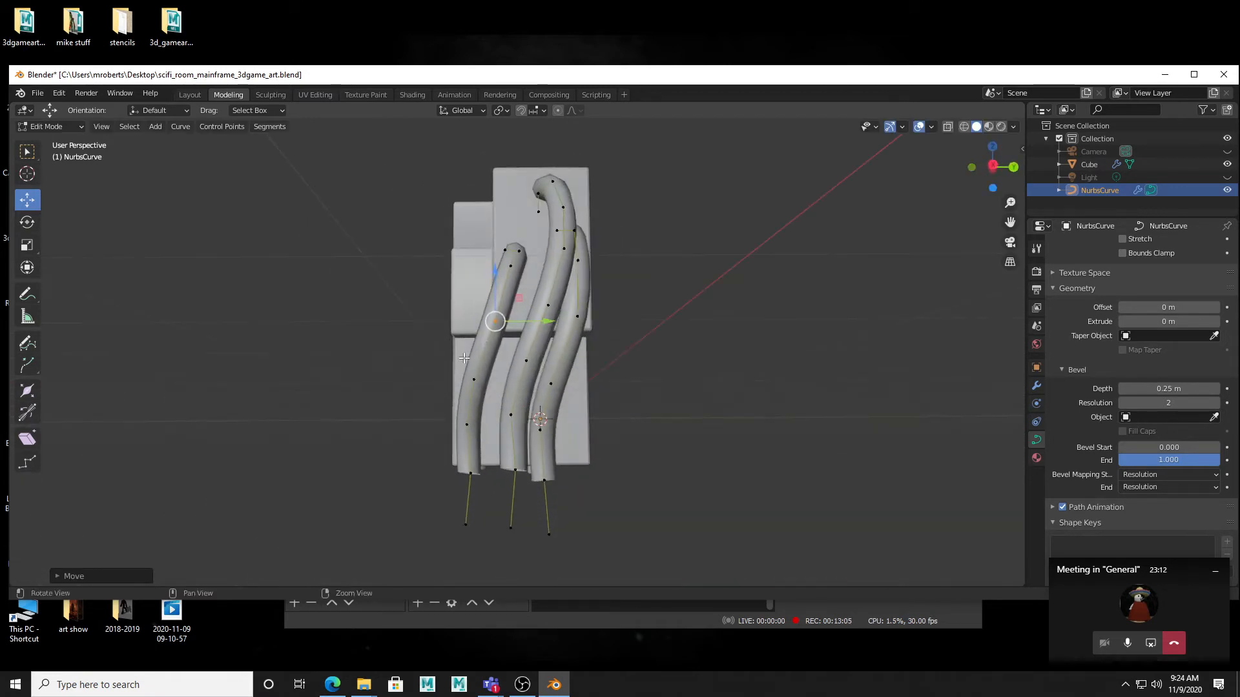
pyautogui.moveTo(420, 364); pyautogui.dragTo(480, 535)
pyautogui.press('g')
pyautogui.click(493, 536)
pyautogui.press('g')
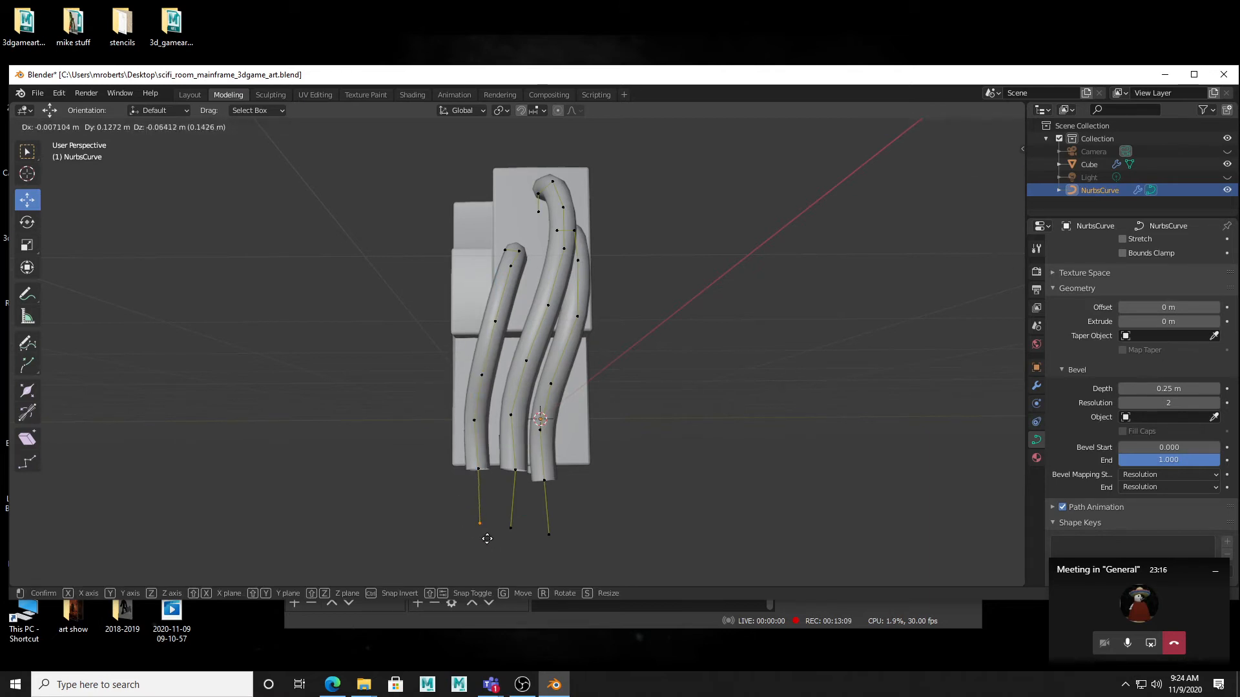
pyautogui.click(489, 539)
# - Return to Object Mode and reduce the tubes' bevel depth to 0.22 m
pyautogui.moveTo(917, 304); pyautogui.dragTo(691, 340, button='middle')
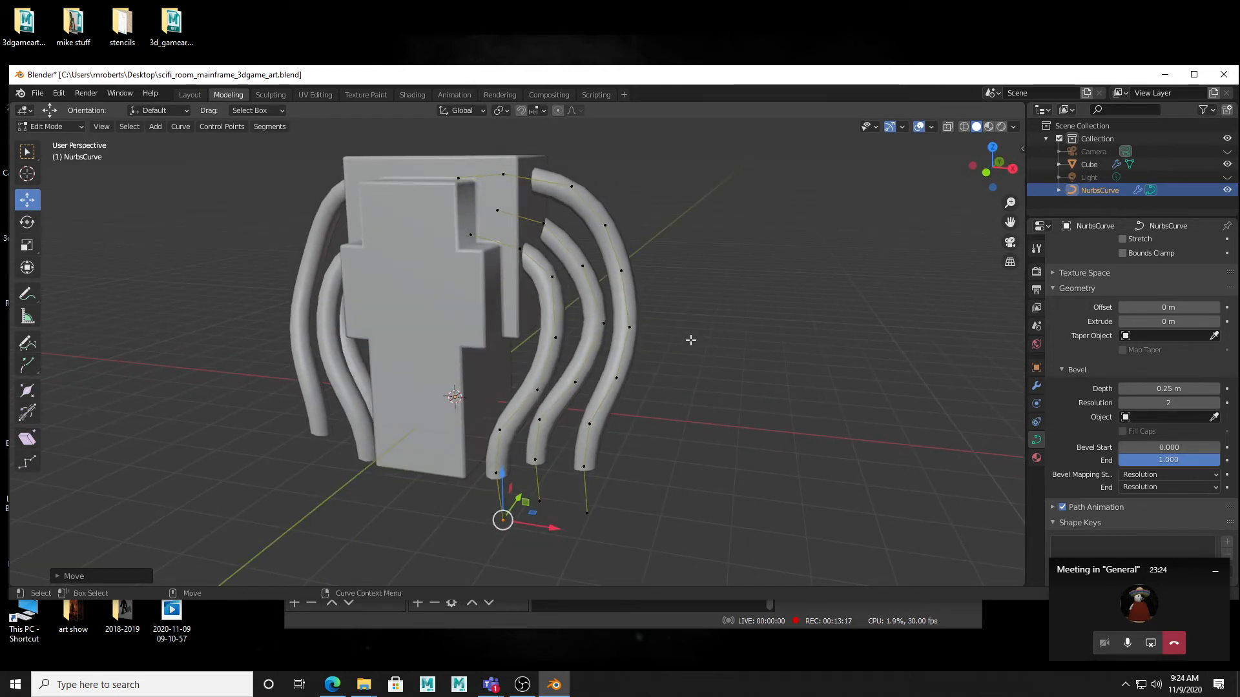
pyautogui.press('Tab')
pyautogui.moveTo(719, 309); pyautogui.dragTo(729, 325, button='middle')
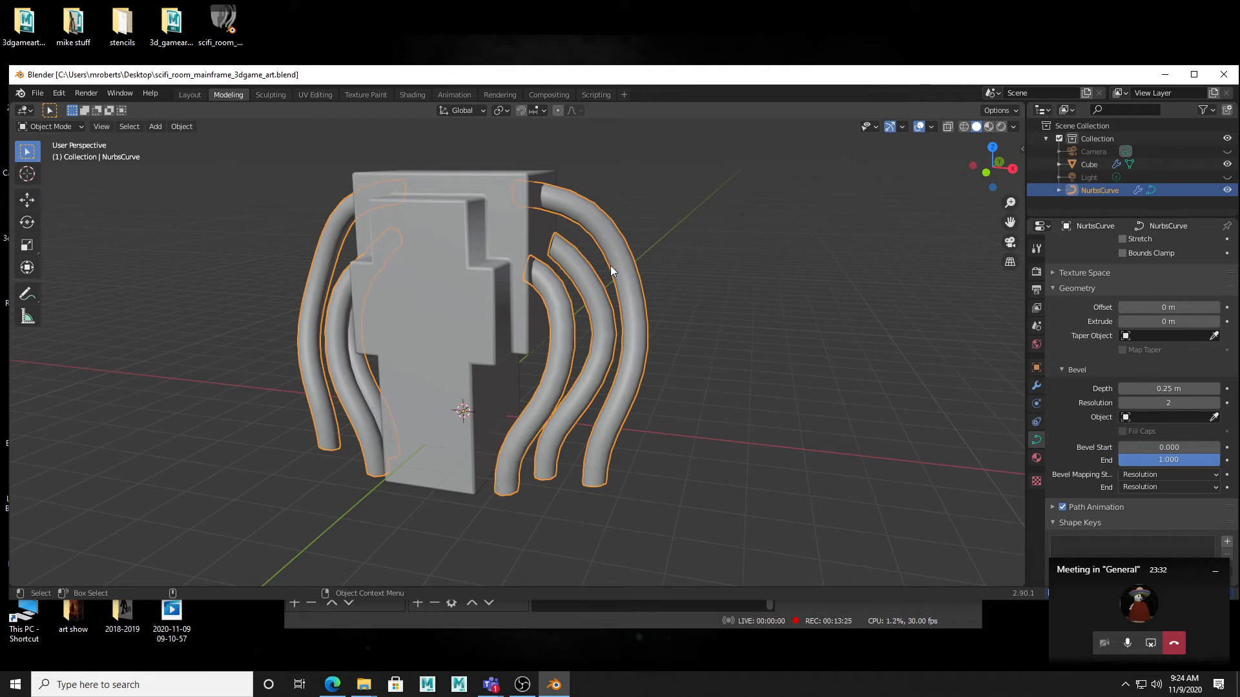
pyautogui.moveTo(626, 269); pyautogui.dragTo(600, 271, button='middle')
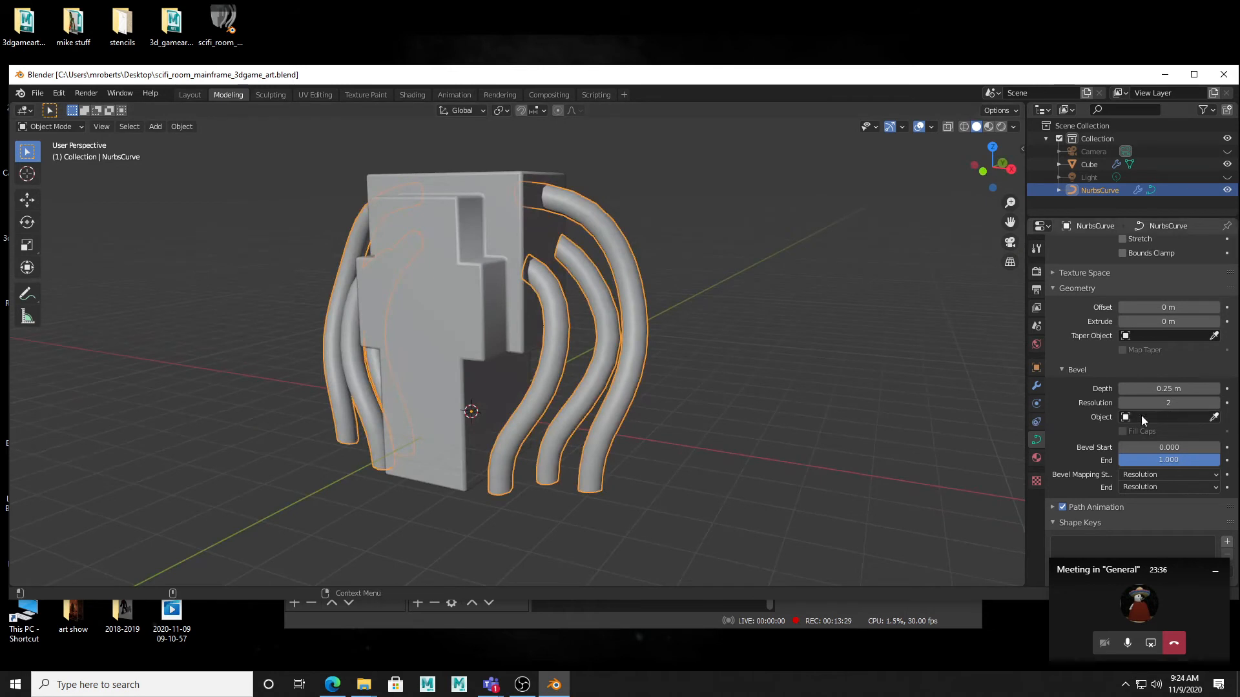
pyautogui.moveTo(1122, 387); pyautogui.dragTo(1105, 386)
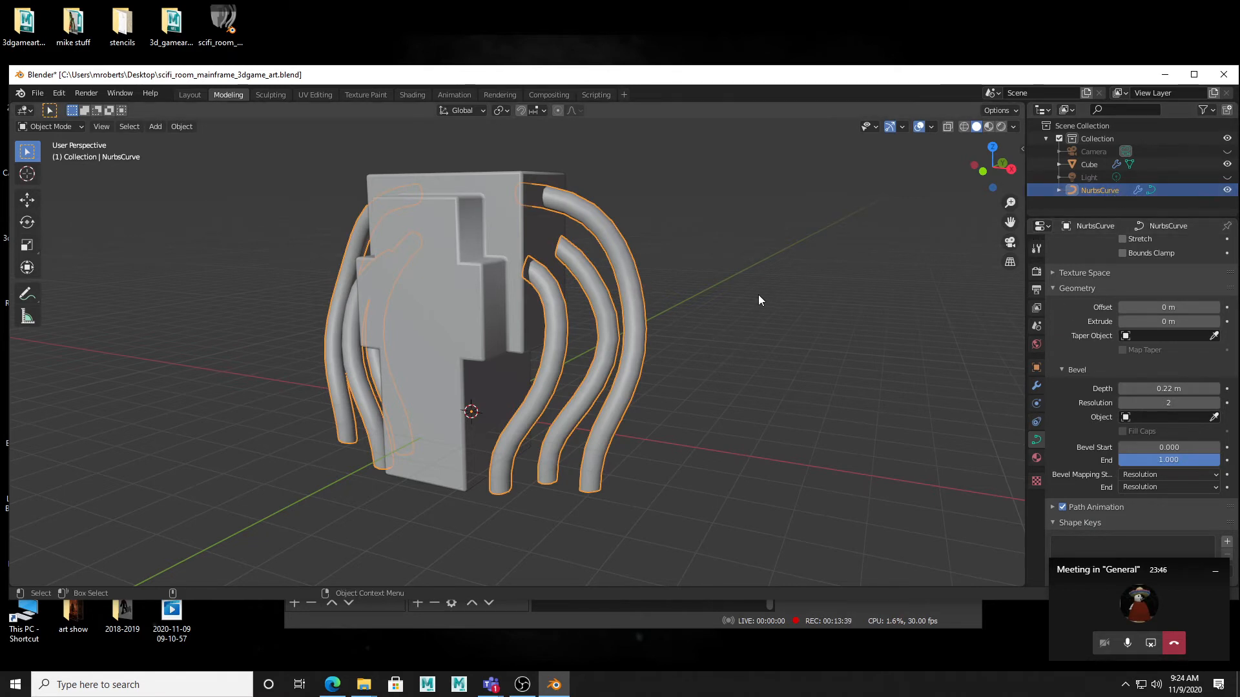
# - In Edit Mode, move the rear tube's top end point and then its top two control points further into the mainframe
pyautogui.moveTo(717, 305); pyautogui.dragTo(450, 389, button='middle')
pyautogui.press('Tab')
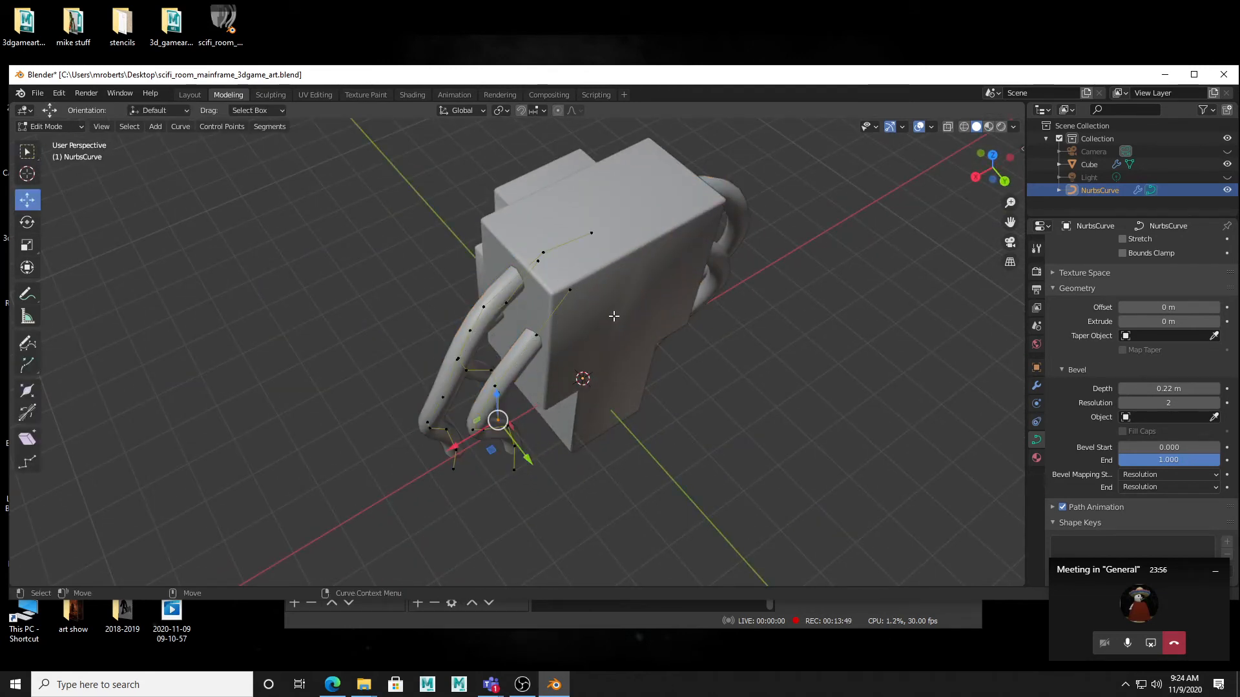
pyautogui.click(569, 293)
pyautogui.keyDown('alt'); pyautogui.moveTo(712, 352); pyautogui.dragTo(637, 358); pyautogui.keyUp('alt')
pyautogui.moveTo(636, 359); pyautogui.dragTo(651, 366, button='middle')
pyautogui.keyDown('alt'); pyautogui.moveTo(651, 365); pyautogui.dragTo(622, 263); pyautogui.keyUp('alt')
pyautogui.moveTo(622, 264); pyautogui.dragTo(606, 254, button='middle')
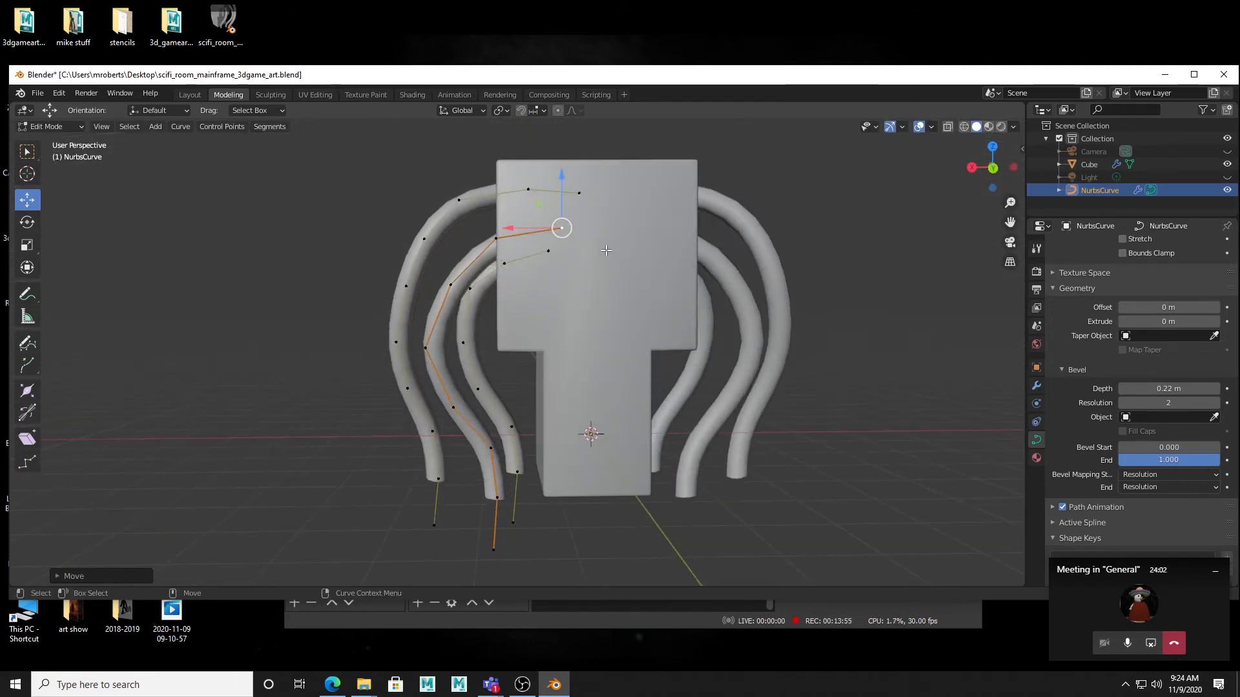
pyautogui.press('g')
pyautogui.click(644, 294)
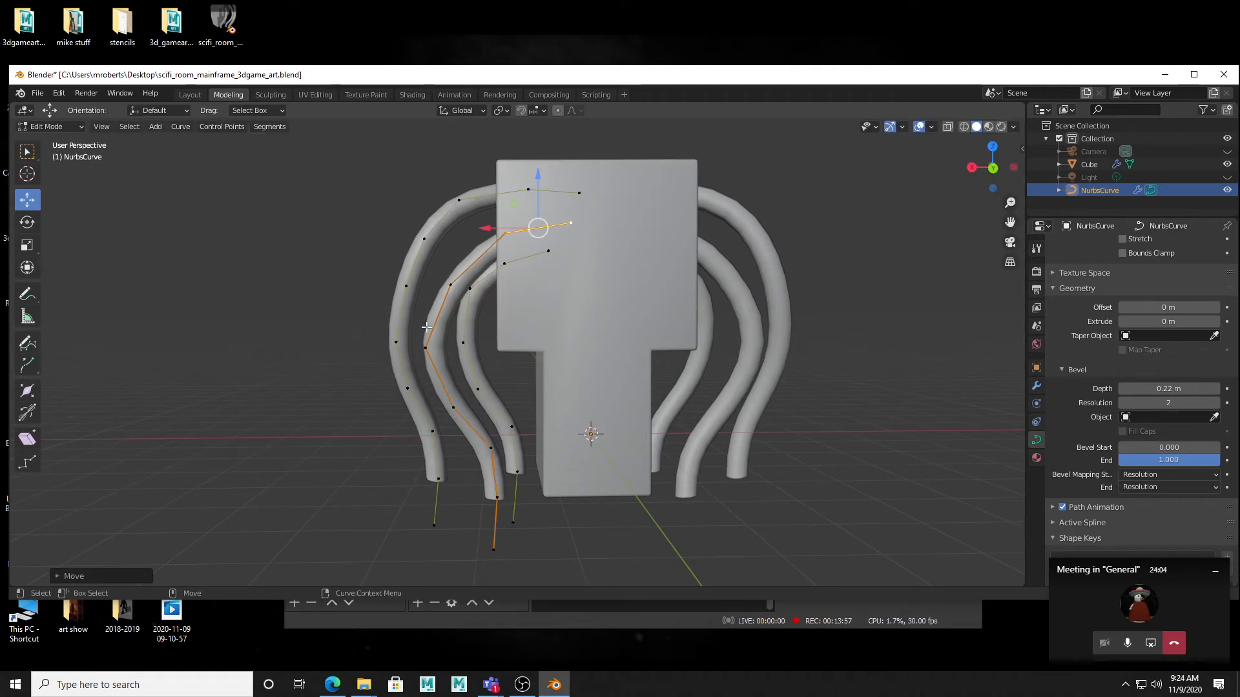
# - Pull the rear tube's middle control point slightly inward, and return to Object Mode
pyautogui.click(429, 358)
pyautogui.moveTo(430, 363); pyautogui.dragTo(436, 357, button='middle')
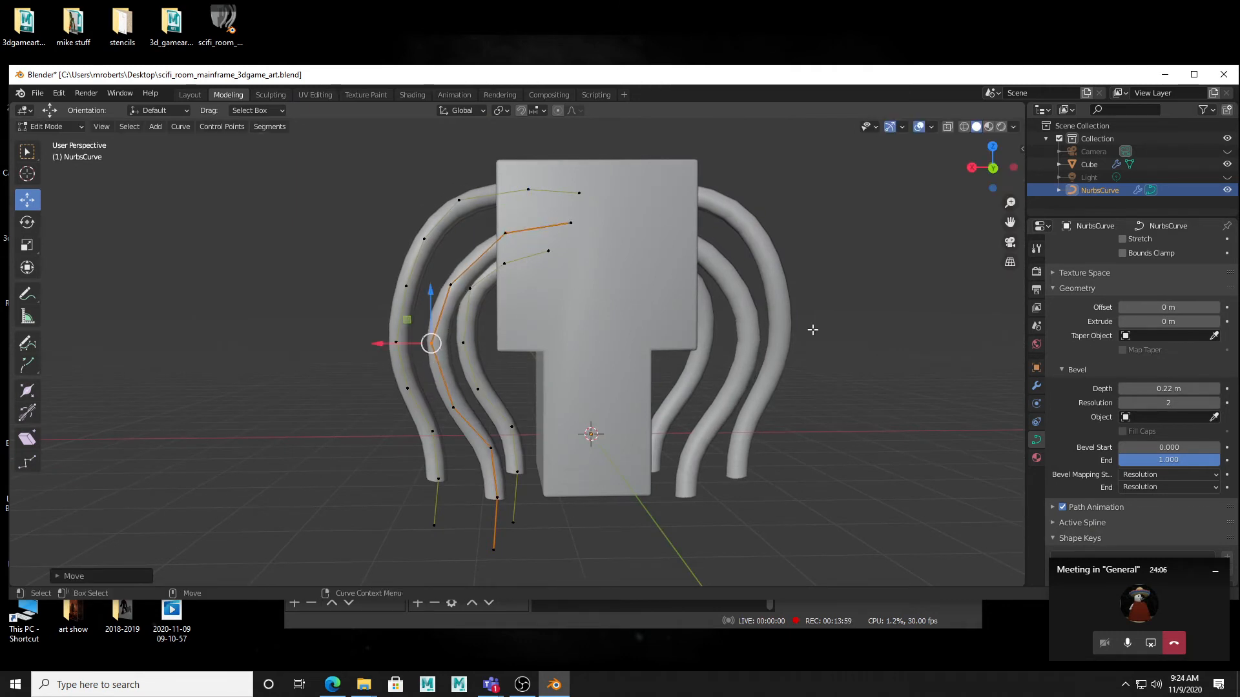
pyautogui.click(888, 325)
pyautogui.keyDown('alt'); pyautogui.moveTo(544, 327); pyautogui.dragTo(633, 338); pyautogui.keyUp('alt')
pyautogui.moveTo(633, 338); pyautogui.dragTo(664, 327, button='middle')
pyautogui.press('Tab')
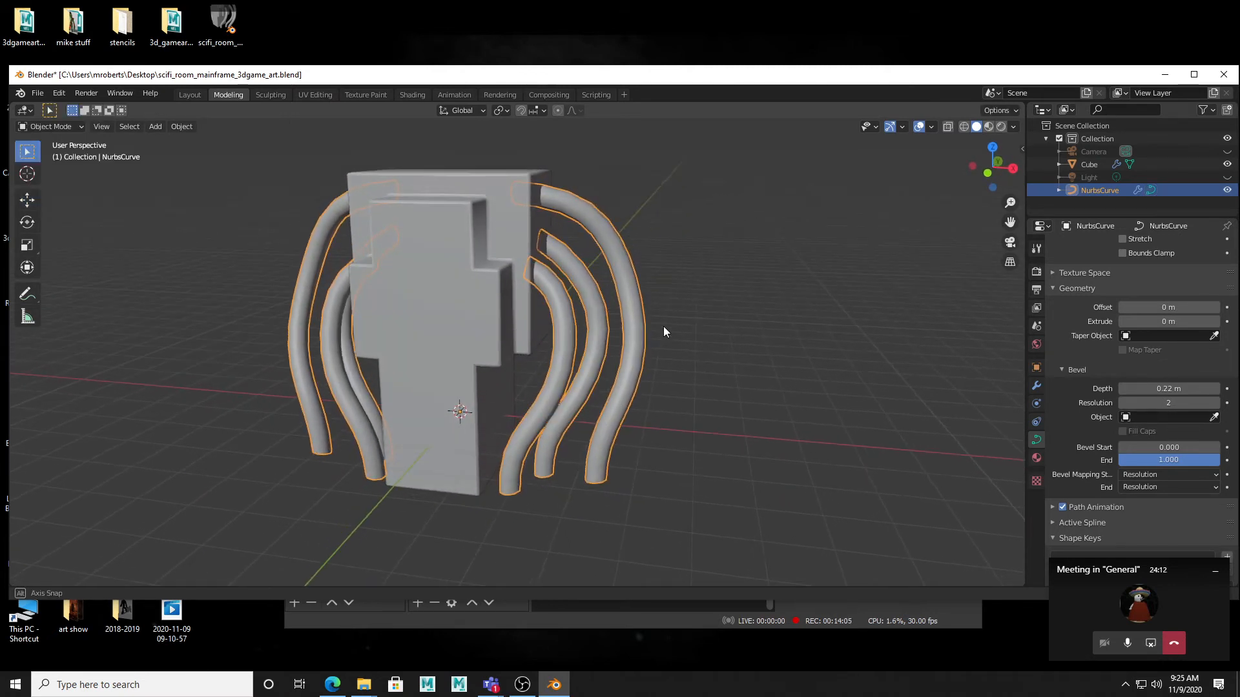
# - Convert the tube curves to a mesh and show the object's modifiers
pyautogui.rightClick(713, 289)
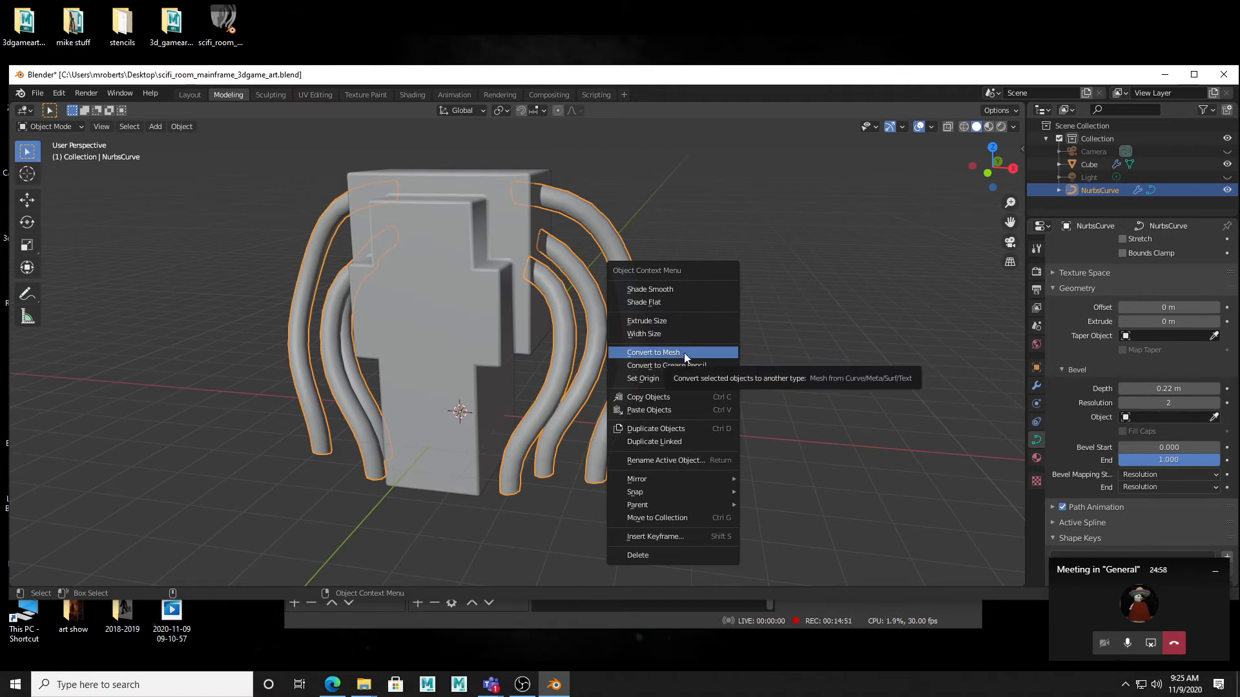
pyautogui.click(646, 352)
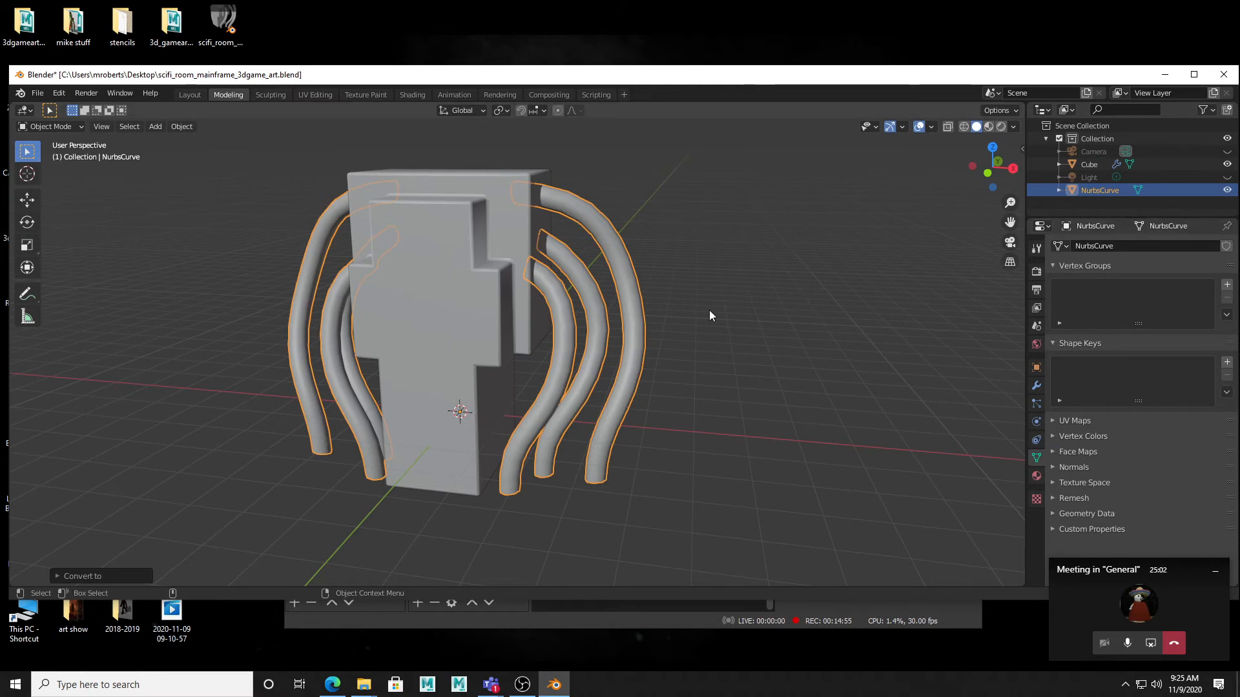
pyautogui.click(1036, 386)
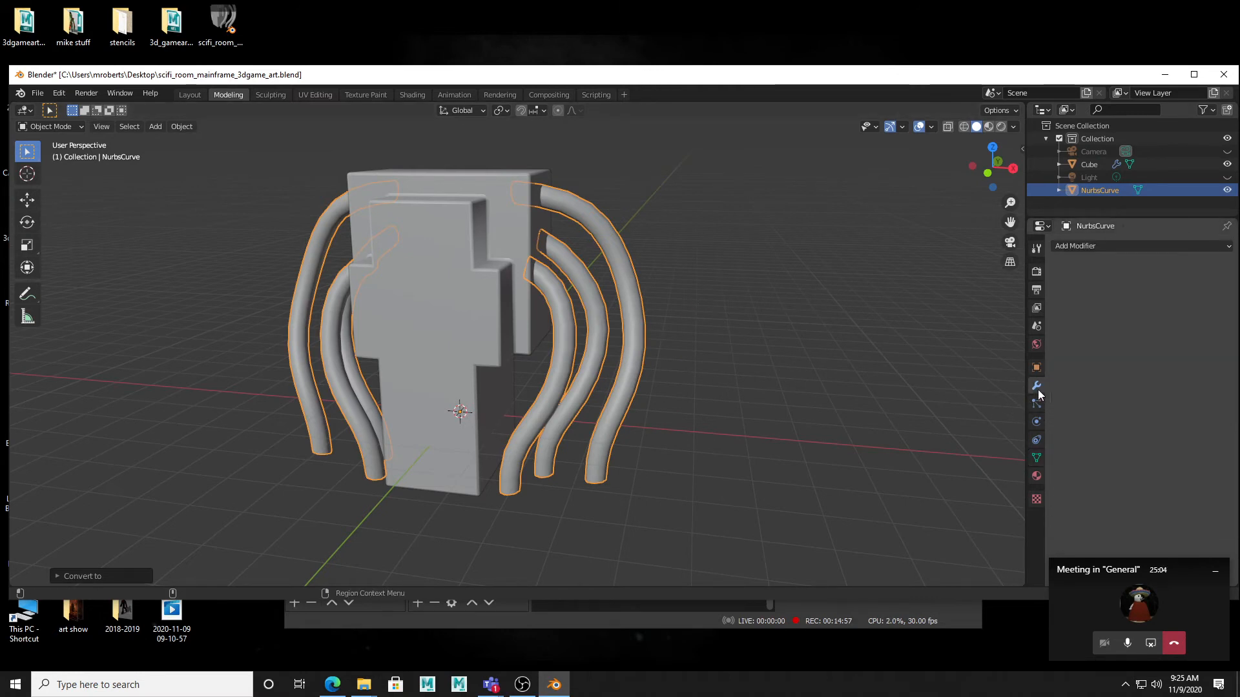
# - In Edit Mode, select all linked faces of the three tubes on the mainframe's negative X side and delete them
pyautogui.press('Tab')
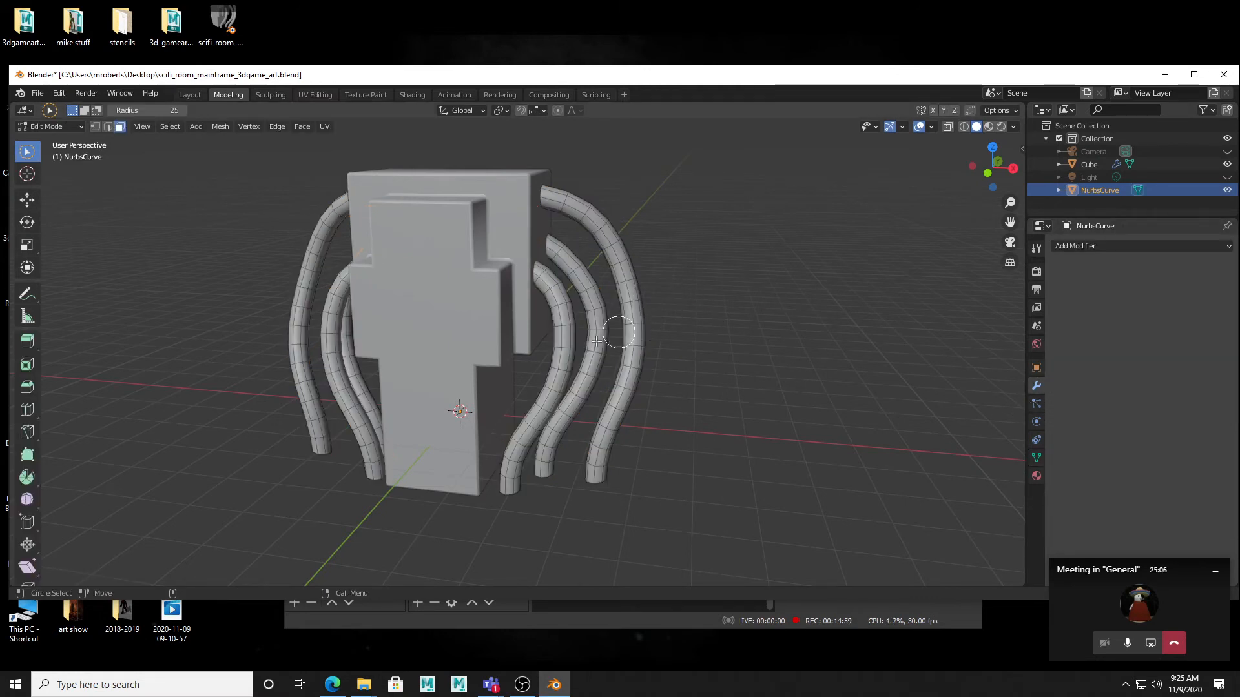
pyautogui.moveTo(653, 288); pyautogui.dragTo(553, 235, button='middle')
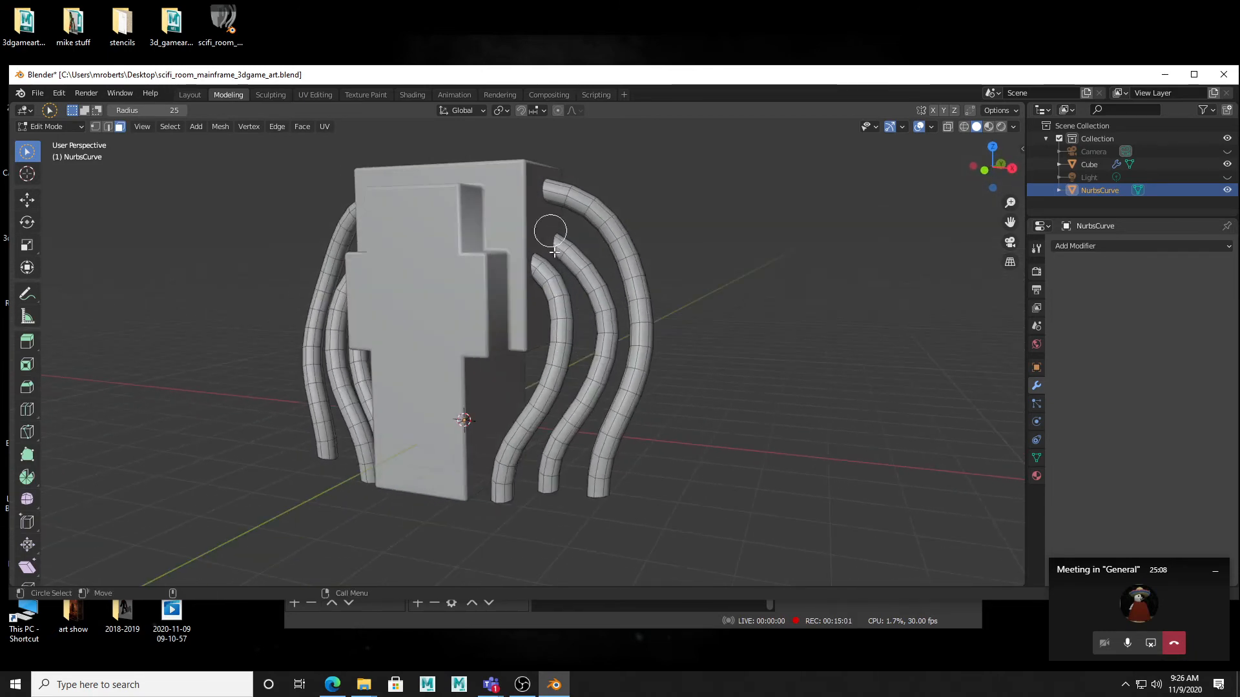
pyautogui.moveTo(576, 288); pyautogui.dragTo(606, 313, button='middle')
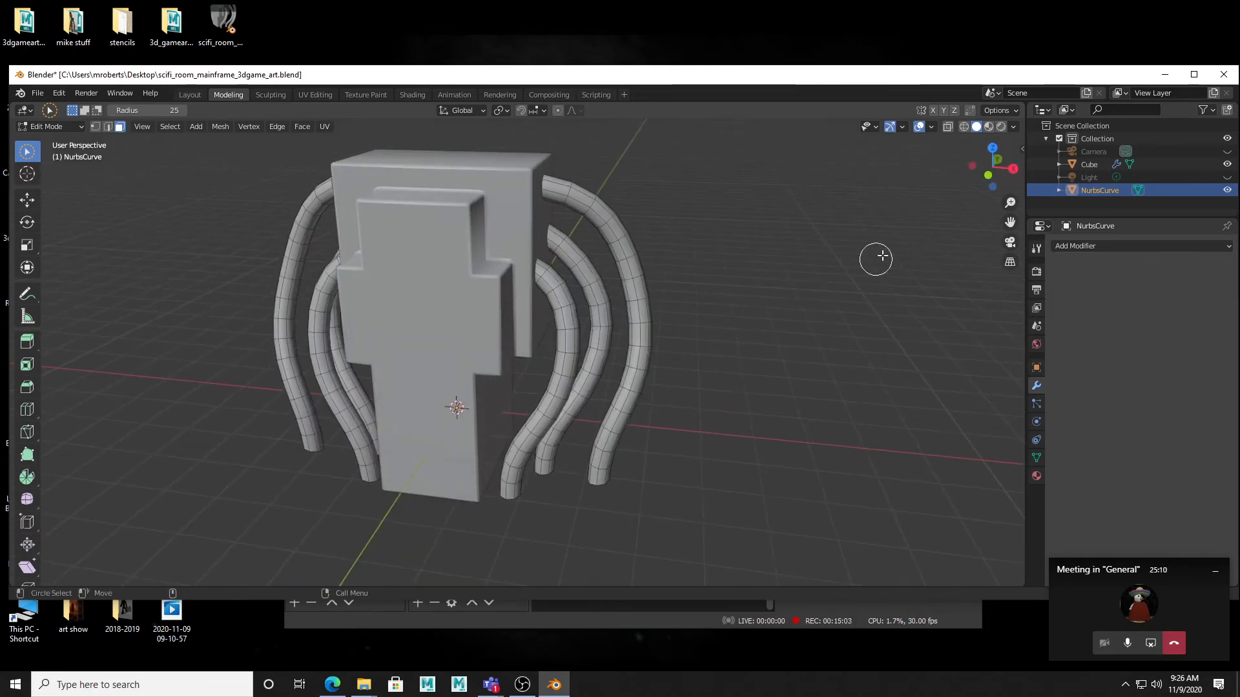
pyautogui.moveTo(526, 316); pyautogui.dragTo(472, 336, button='middle')
pyautogui.moveTo(354, 385); pyautogui.dragTo(386, 372, button='middle')
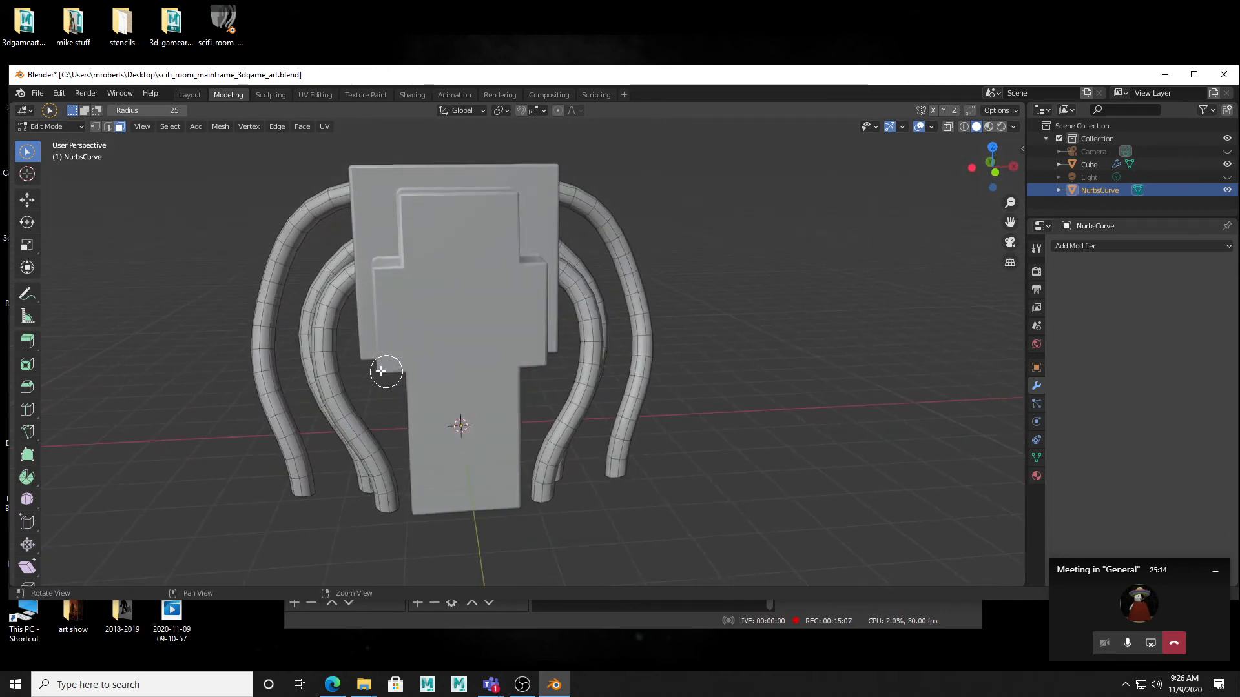
pyautogui.moveTo(332, 346); pyautogui.dragTo(266, 356)
pyautogui.moveTo(216, 365); pyautogui.dragTo(240, 304, button='middle')
pyautogui.click(170, 126)
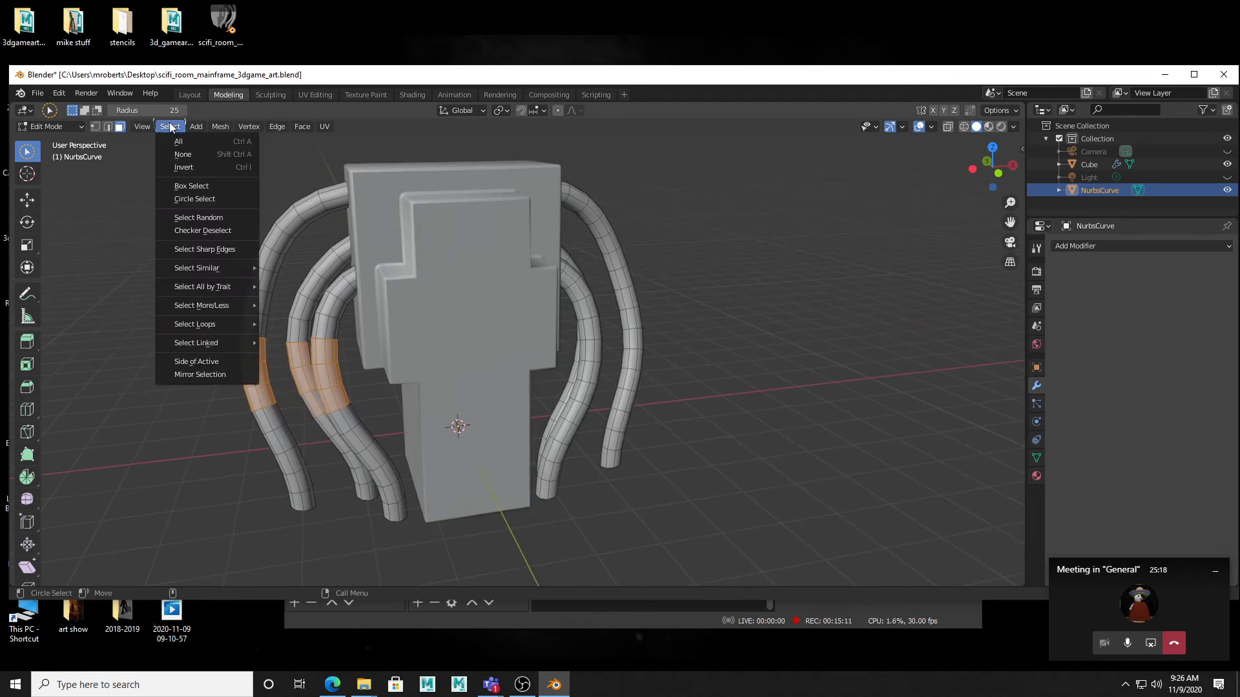
pyautogui.moveTo(220, 340)
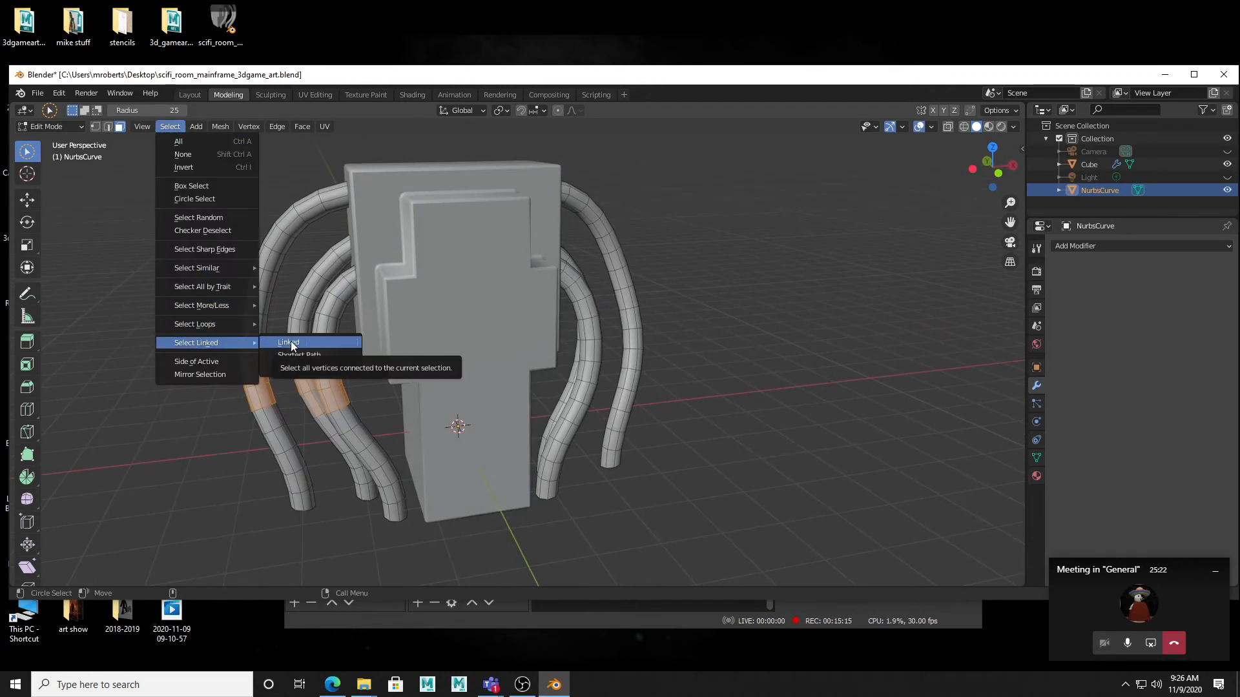
pyautogui.click(347, 343)
pyautogui.hotkey('ctrl', 'l')
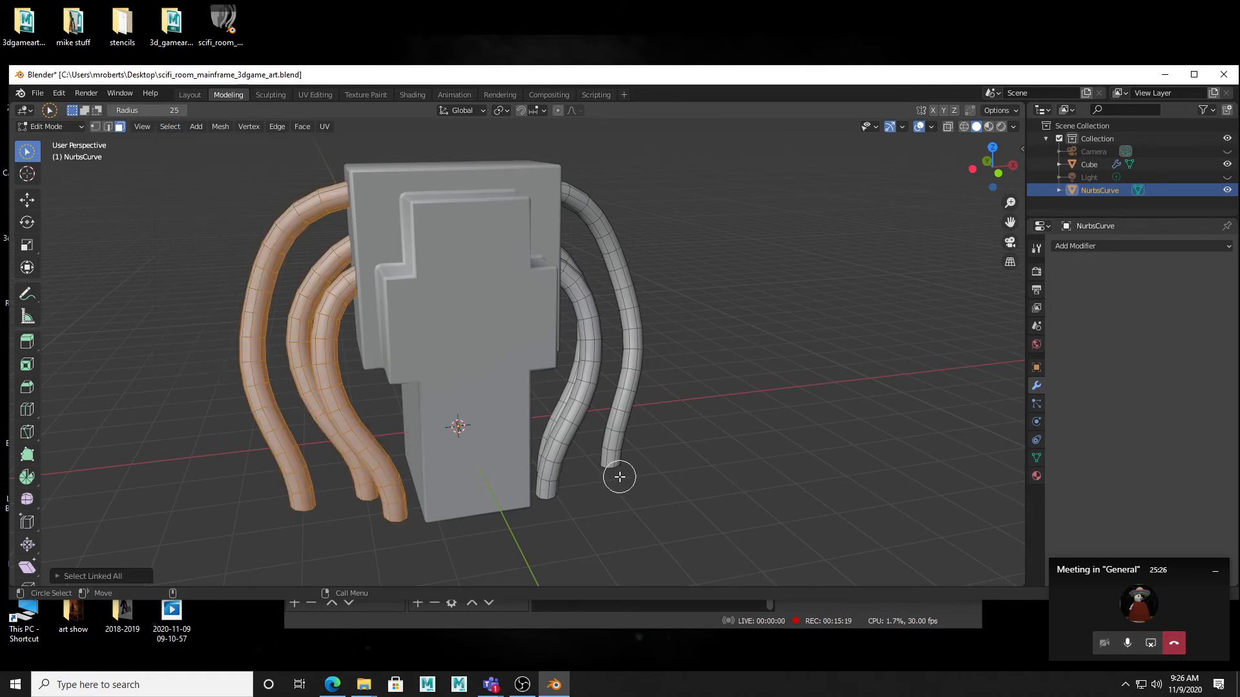
pyautogui.press('x')
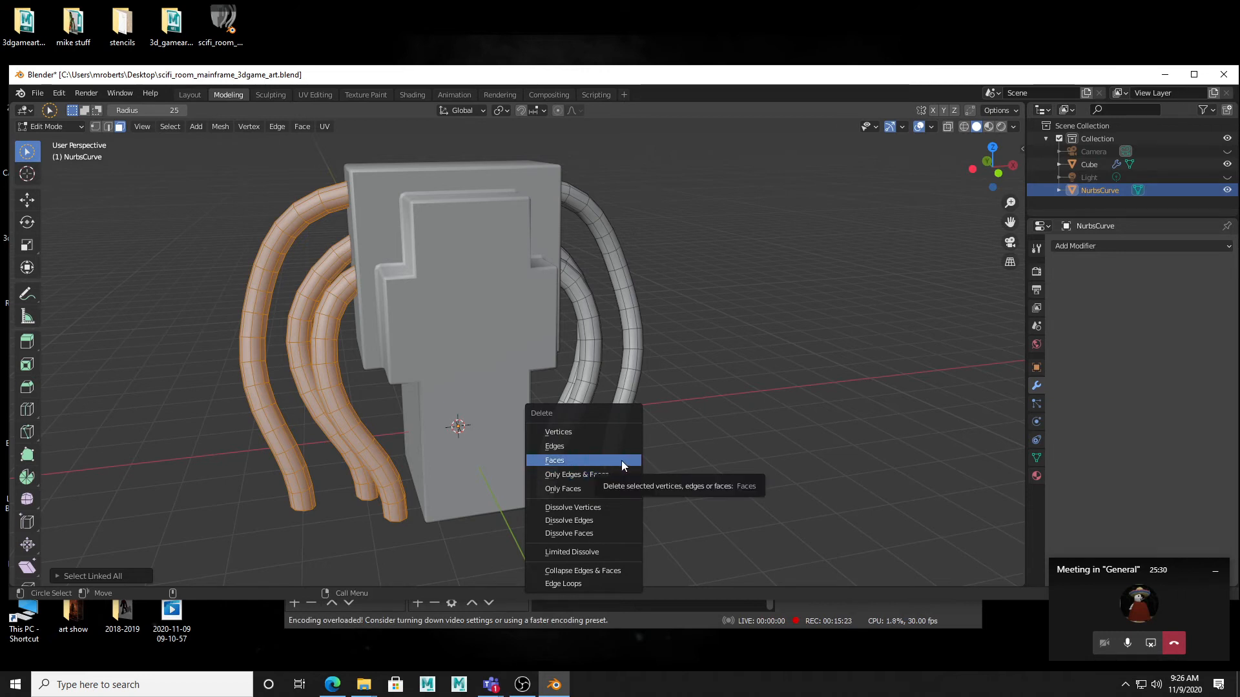
pyautogui.click(566, 459)
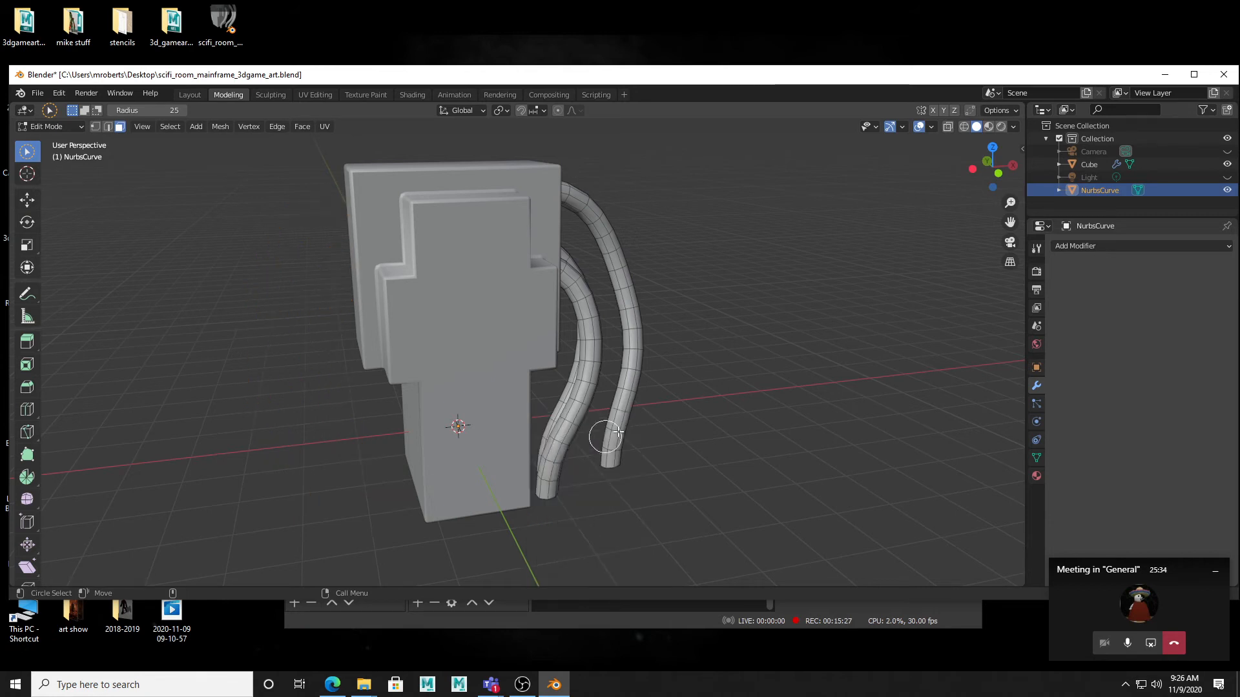
# - Return to Object Mode and add a Mirror modifier on the X axis to the remaining three tubes
pyautogui.moveTo(728, 407); pyautogui.dragTo(671, 398, button='middle')
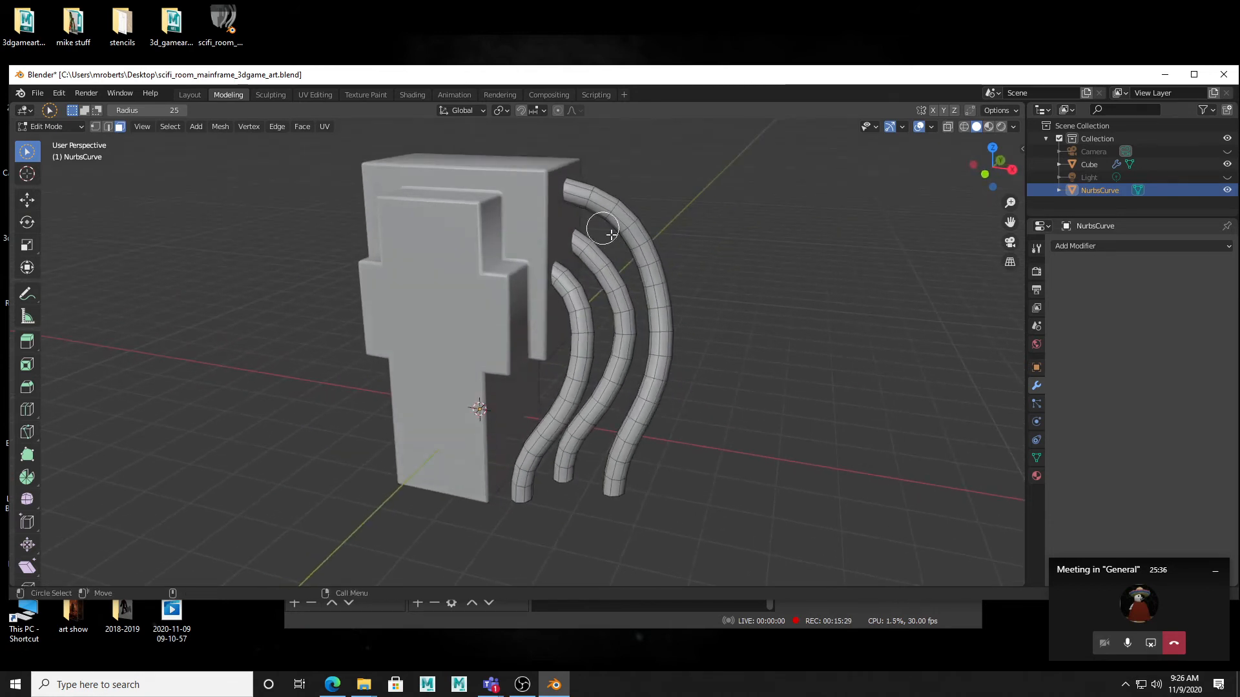
pyautogui.press('Tab')
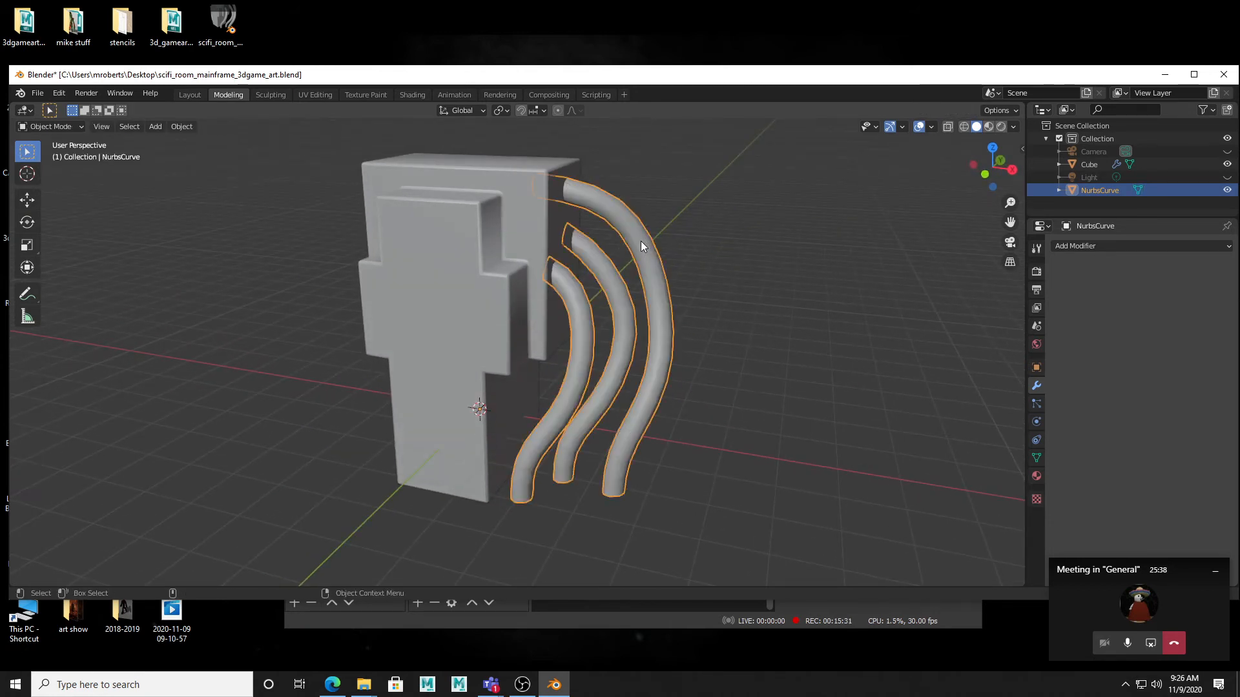
pyautogui.click(1082, 247)
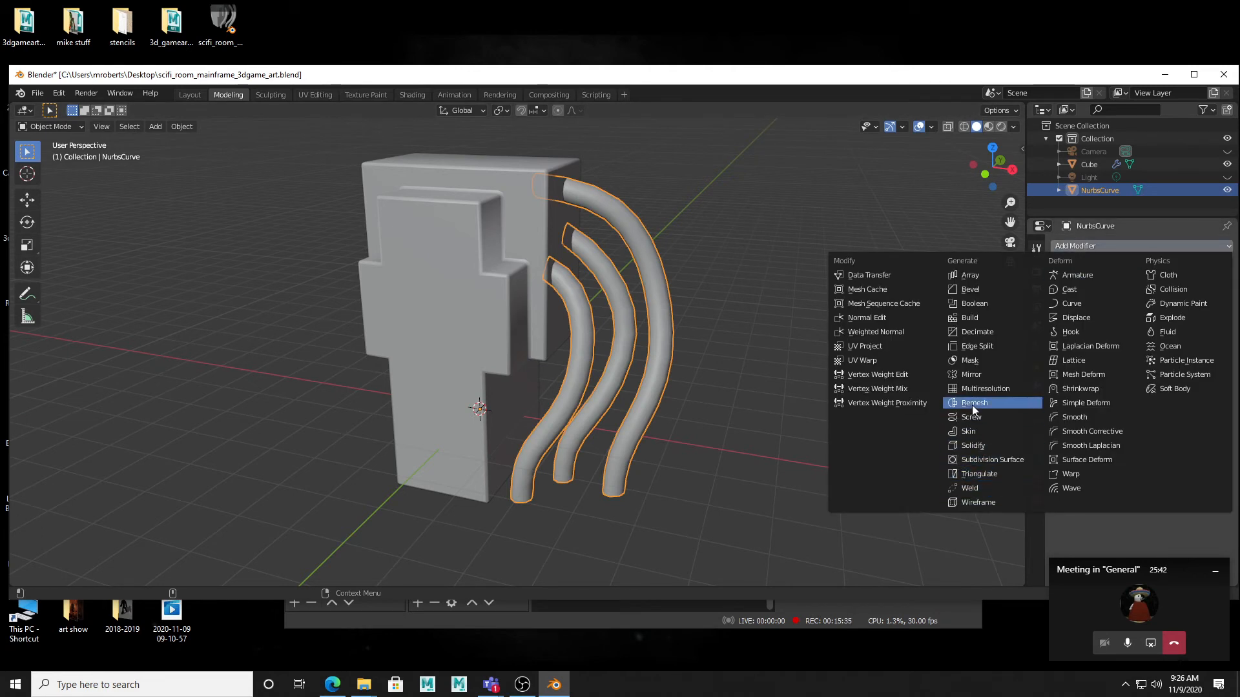
pyautogui.click(973, 378)
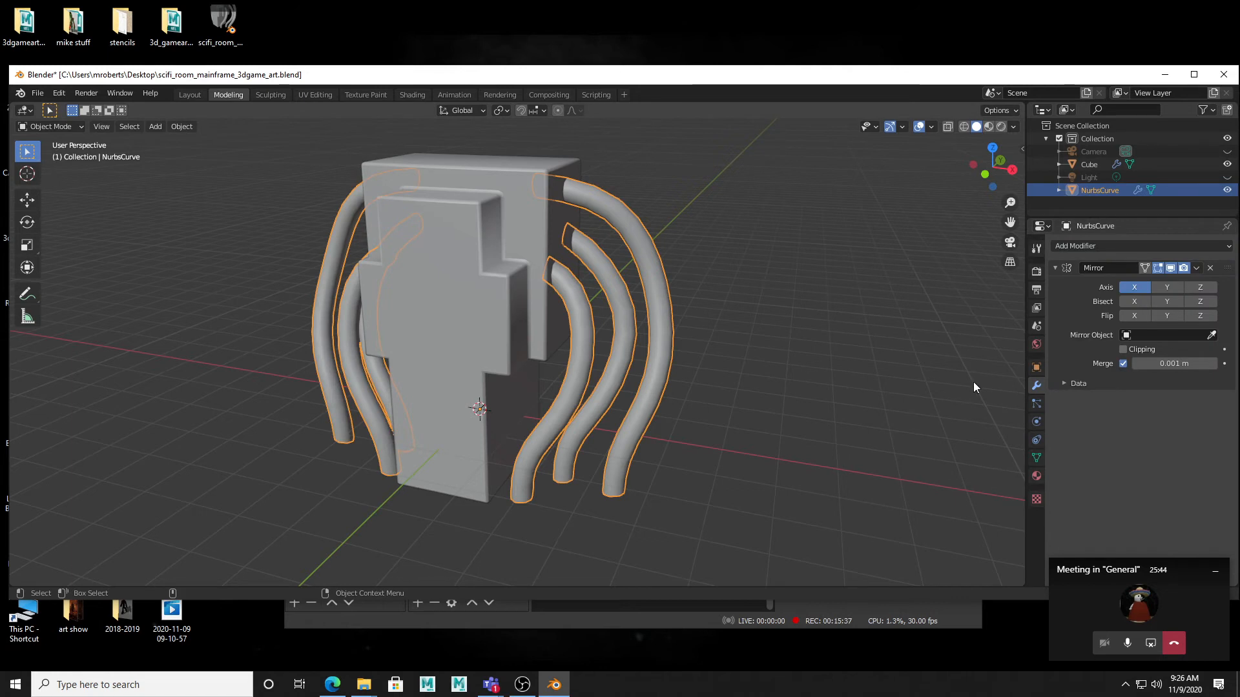
pyautogui.moveTo(629, 342); pyautogui.dragTo(620, 335, button='middle')
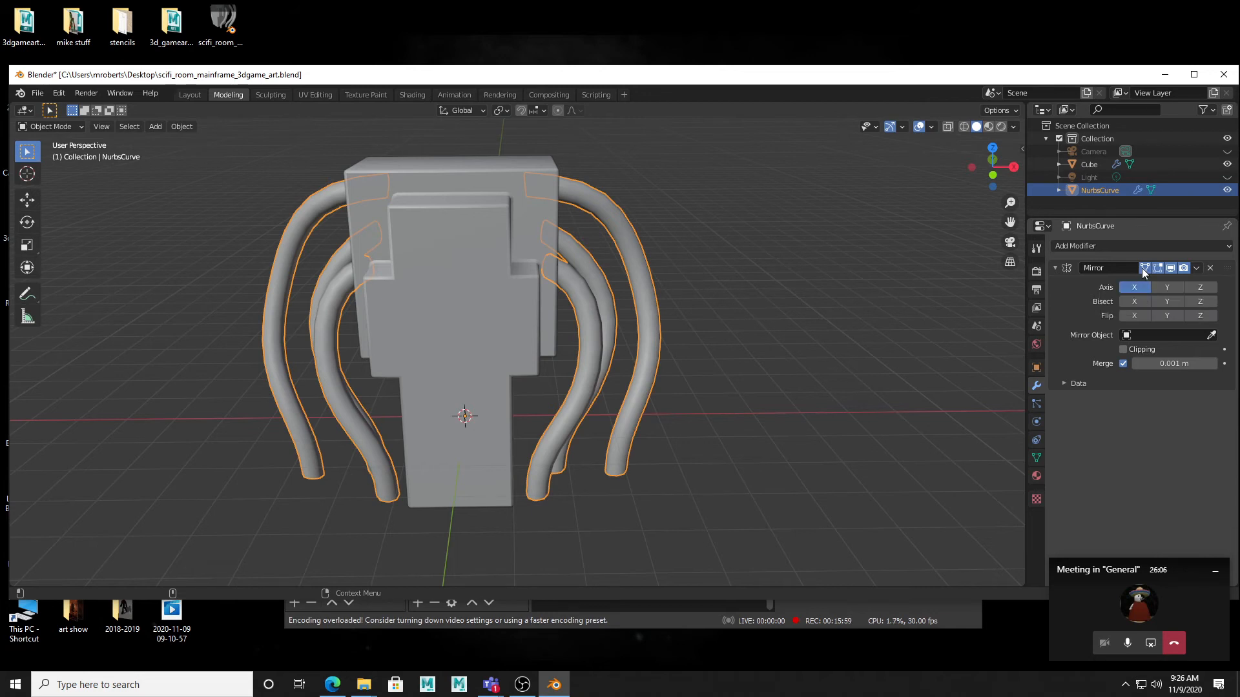
# - In Edit Mode, select faces on the middle tube, enable the Mirror modifier's On Cage display, and clear the selection
pyautogui.press('Tab')
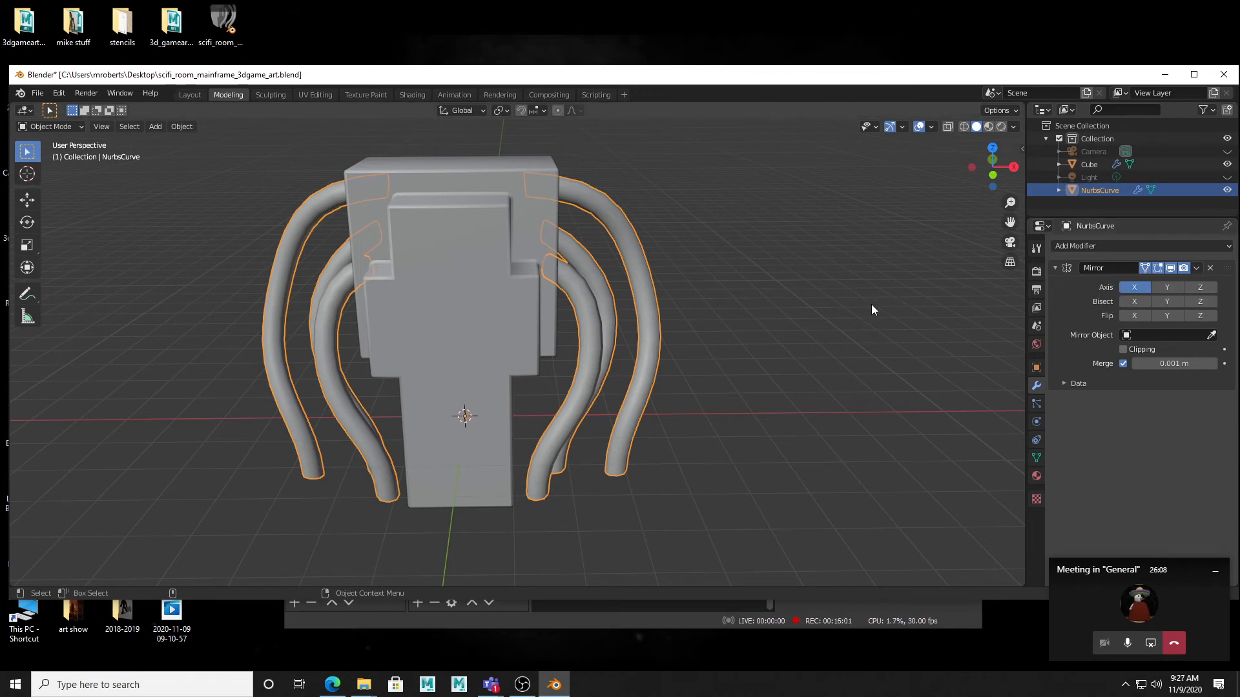
pyautogui.moveTo(631, 281); pyautogui.dragTo(633, 362, button='middle')
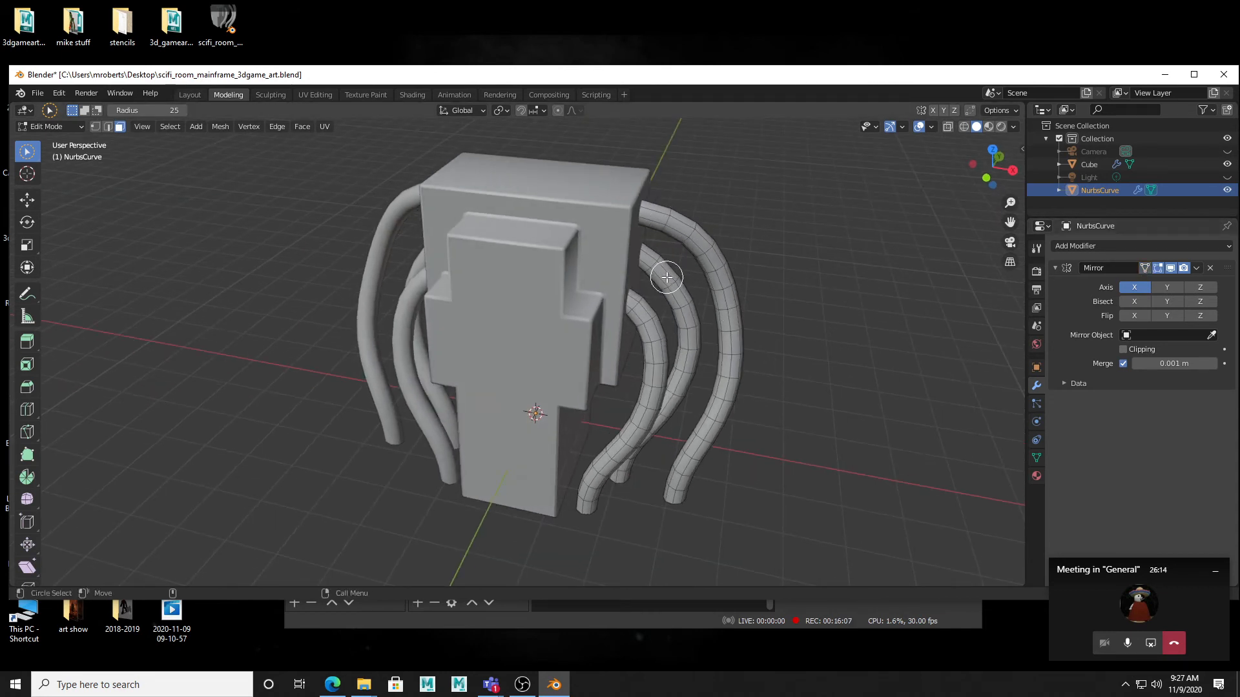
pyautogui.moveTo(664, 270)
pyautogui.mouseDown()
pyautogui.moveTo(675, 313)
pyautogui.moveTo(693, 268)
pyautogui.mouseUp()
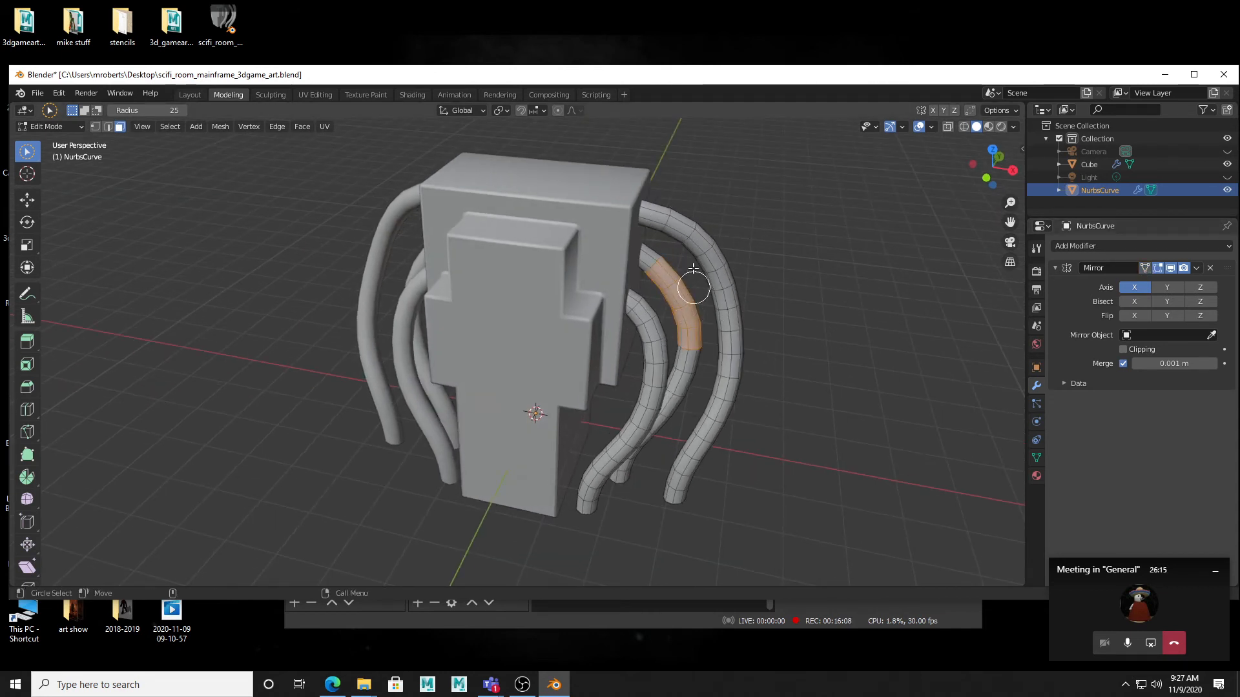
pyautogui.click(1144, 269)
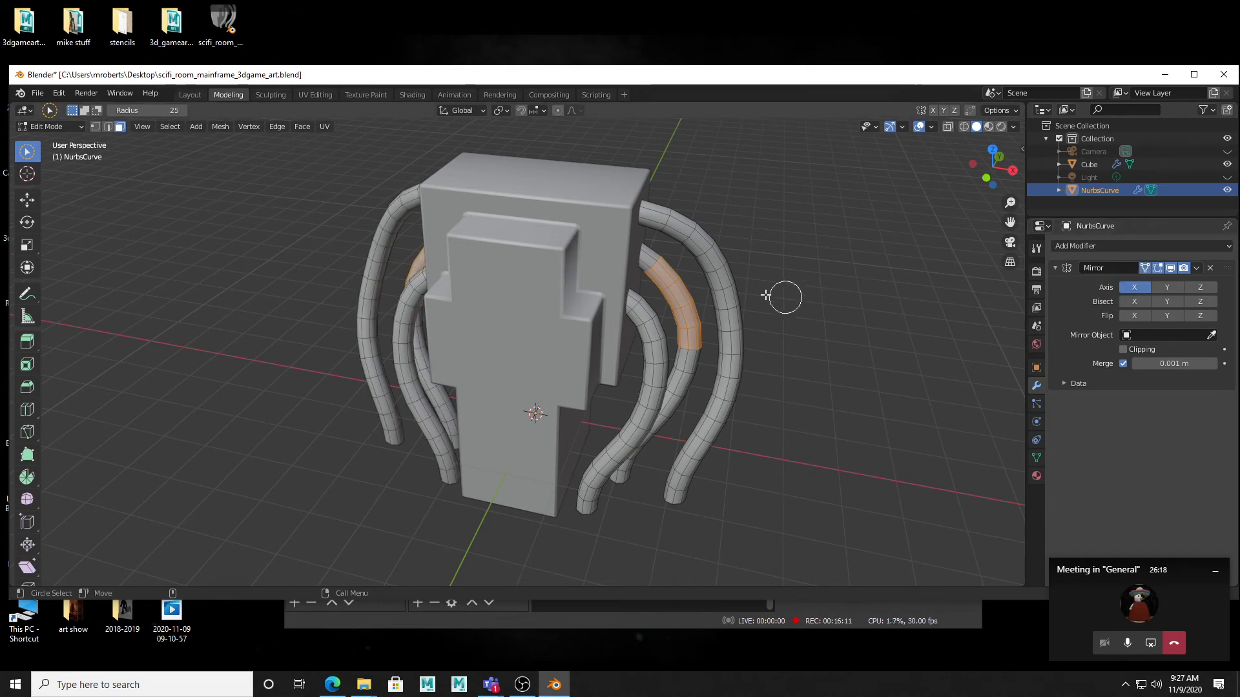
pyautogui.moveTo(767, 294)
pyautogui.mouseDown(button='middle')
pyautogui.moveTo(803, 272)
pyautogui.moveTo(783, 271)
pyautogui.mouseUp(button='middle')
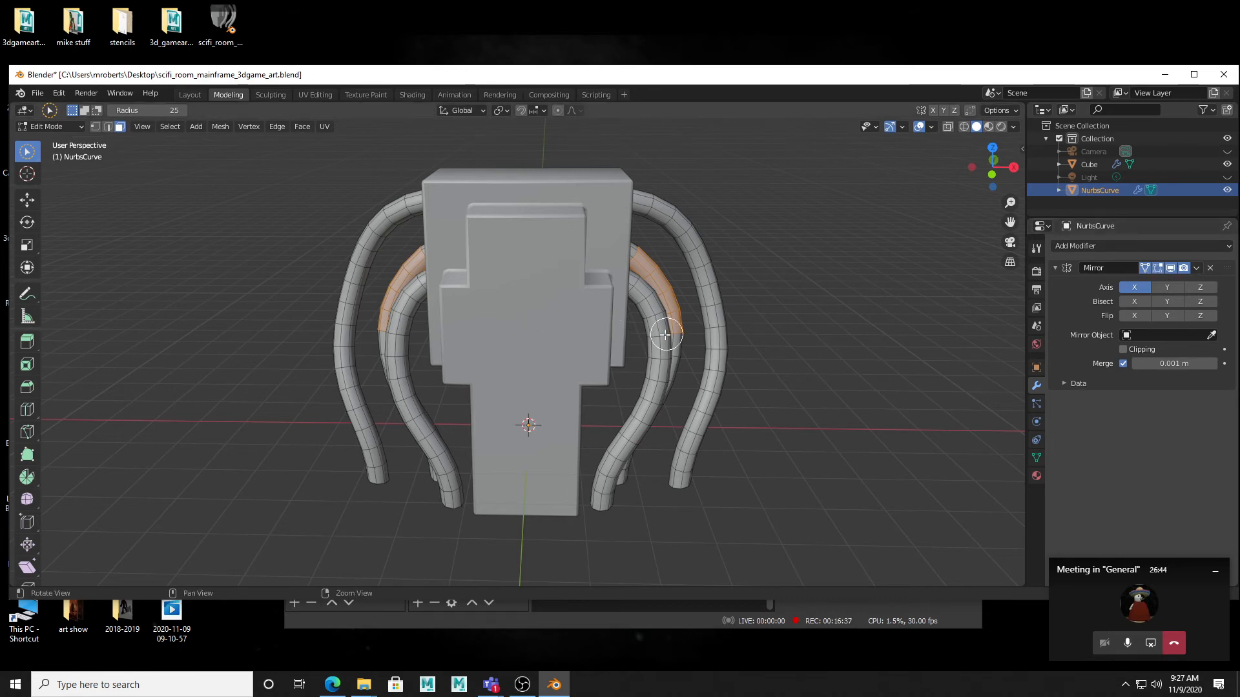
pyautogui.moveTo(667, 335); pyautogui.dragTo(741, 338, button='middle')
pyautogui.click(811, 338)
# - Switch from Circle Select to the Tweak selection tool and select the end face loops at the tops of the three original tubes
pyautogui.moveTo(774, 419); pyautogui.dragTo(440, 276, button='middle')
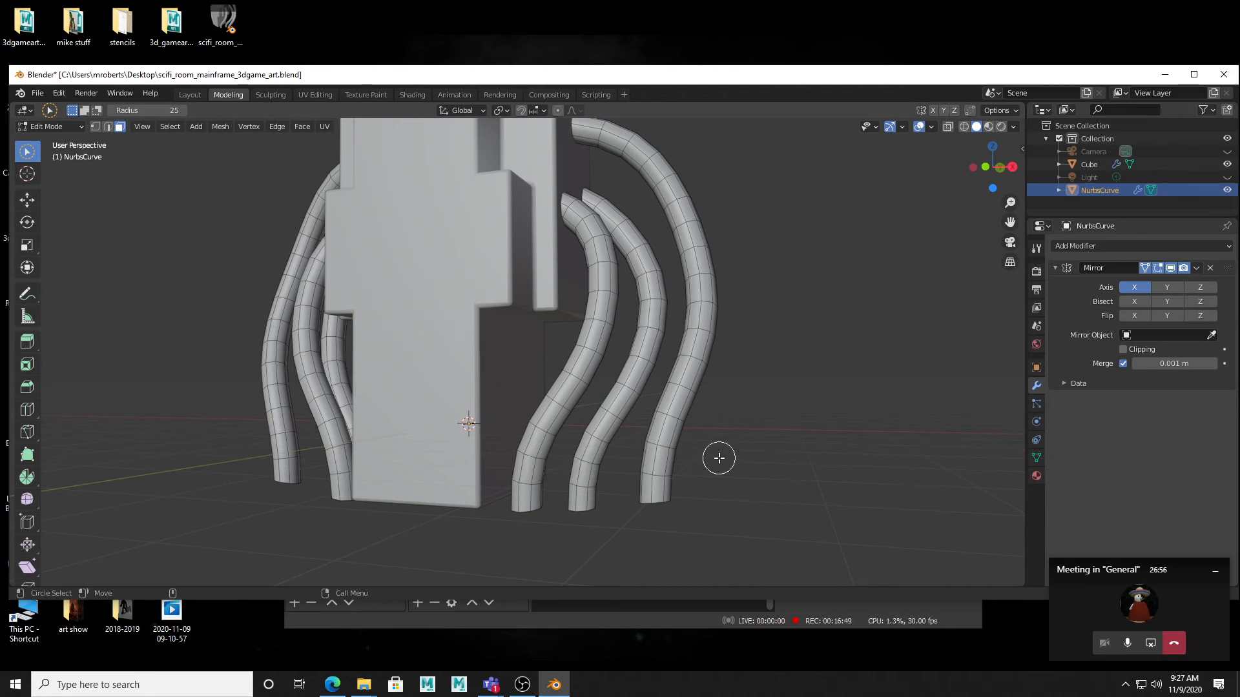
pyautogui.moveTo(706, 440); pyautogui.dragTo(698, 362, button='middle')
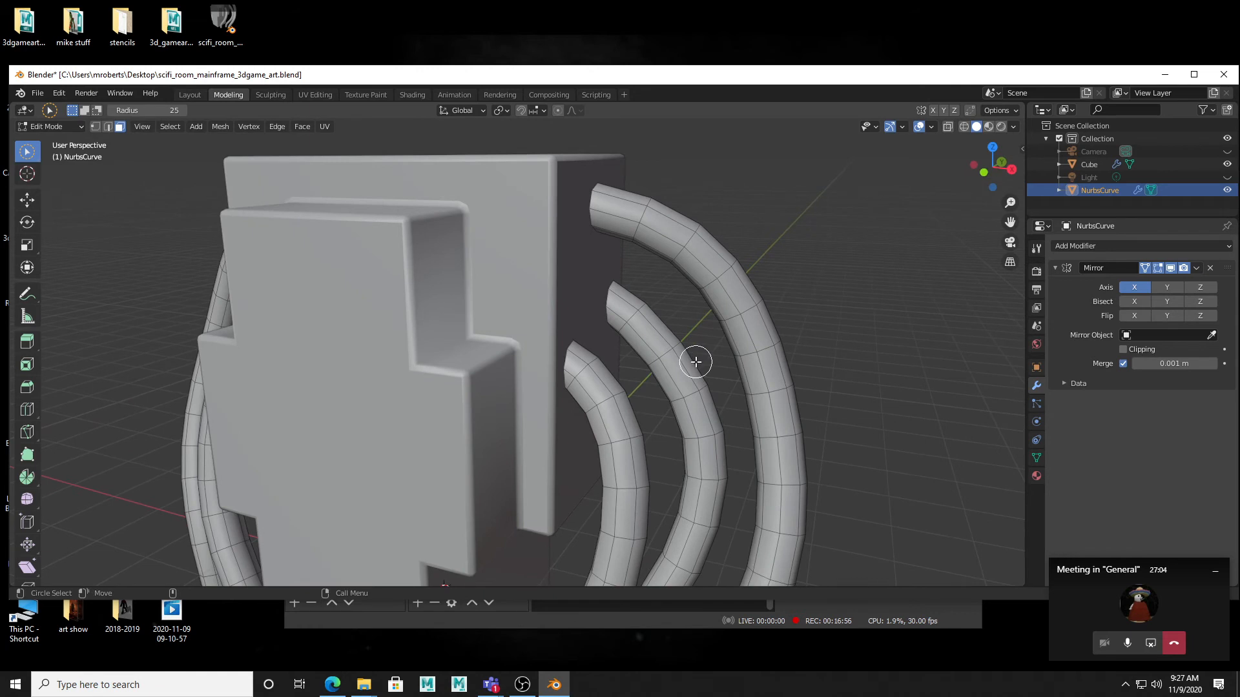
pyautogui.press('w')
pyautogui.press('w')
pyautogui.press('w')
pyautogui.press('w')
pyautogui.press('w')
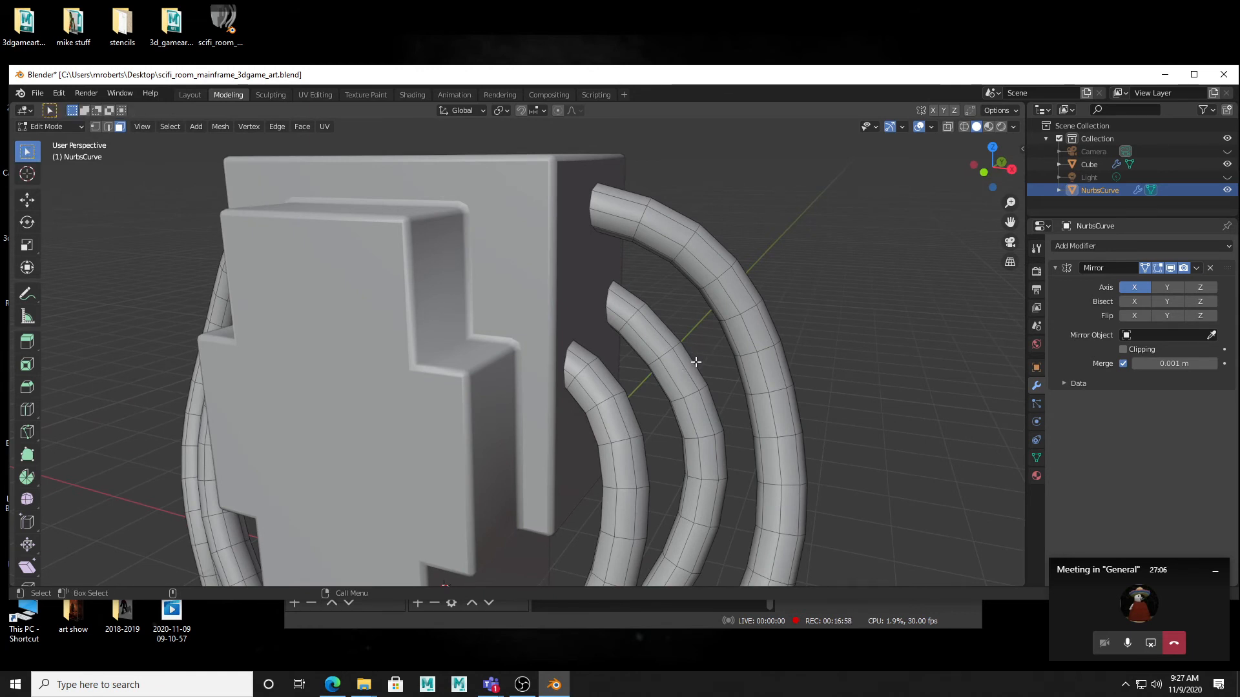
pyautogui.press('w')
pyautogui.moveTo(649, 230)
pyautogui.mouseDown(button='middle')
pyautogui.moveTo(642, 279)
pyautogui.moveTo(672, 292)
pyautogui.mouseUp(button='middle')
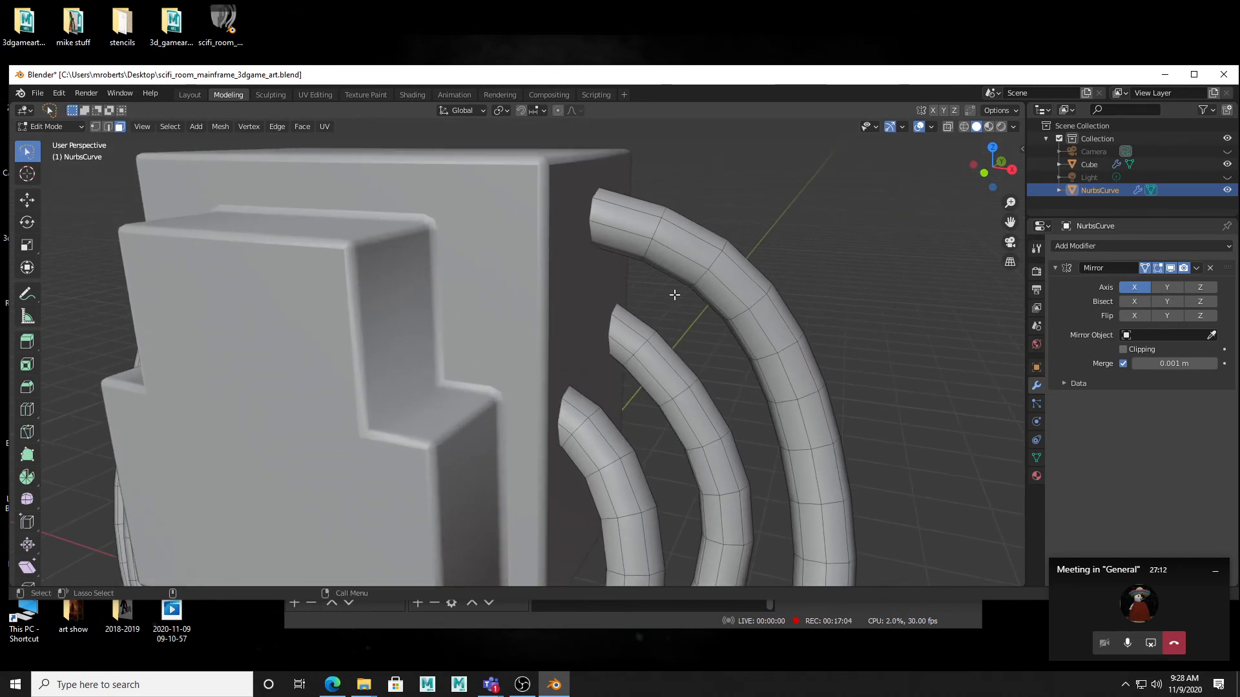
pyautogui.moveTo(647, 234); pyautogui.dragTo(570, 282, button='middle')
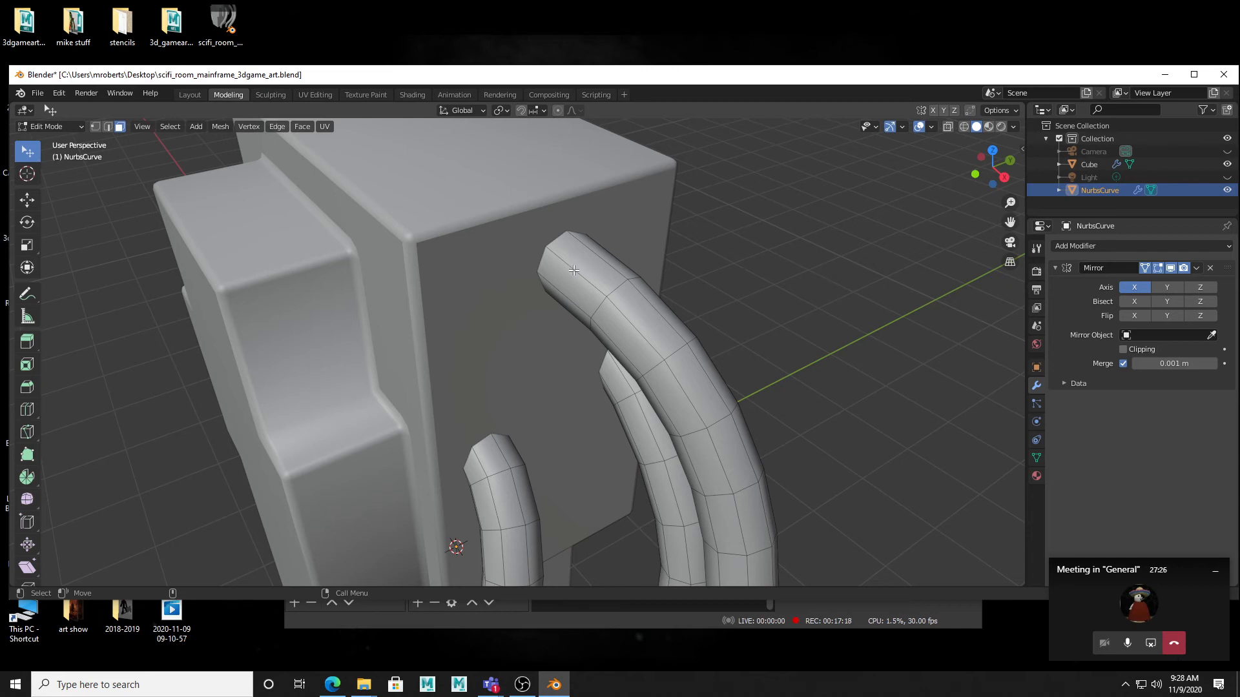
pyautogui.keyDown('alt'); pyautogui.click(576, 271); pyautogui.keyUp('alt')
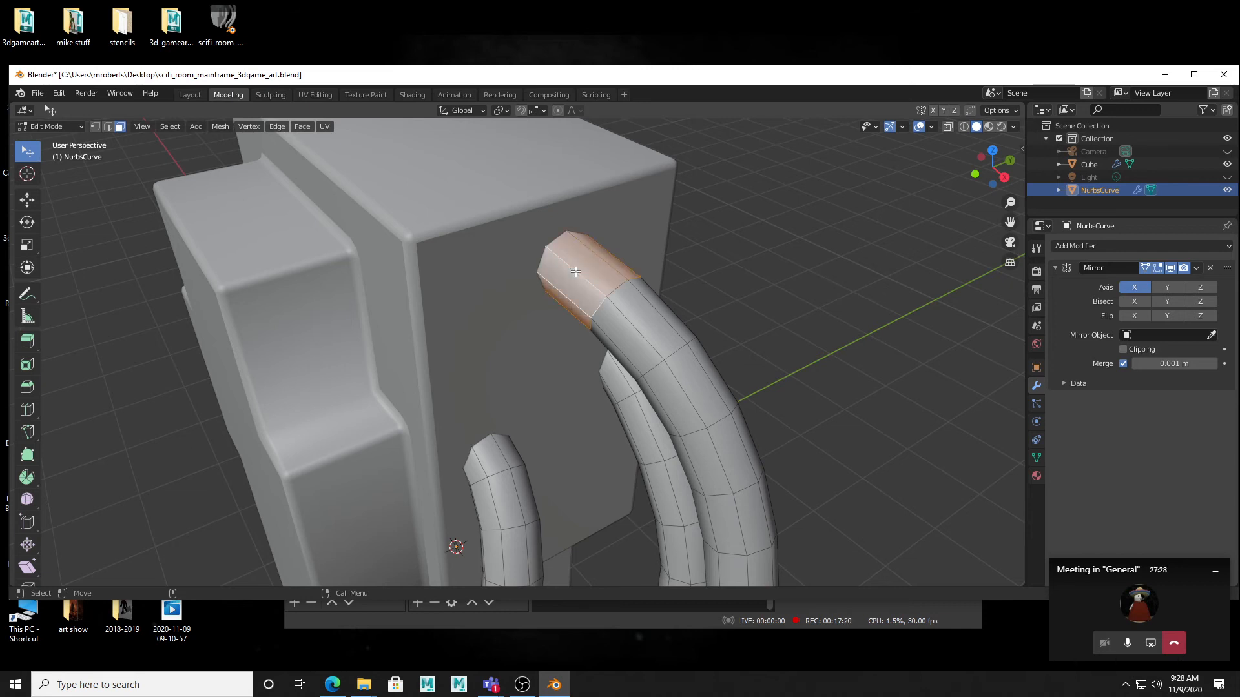
pyautogui.moveTo(591, 261); pyautogui.dragTo(568, 309, button='middle')
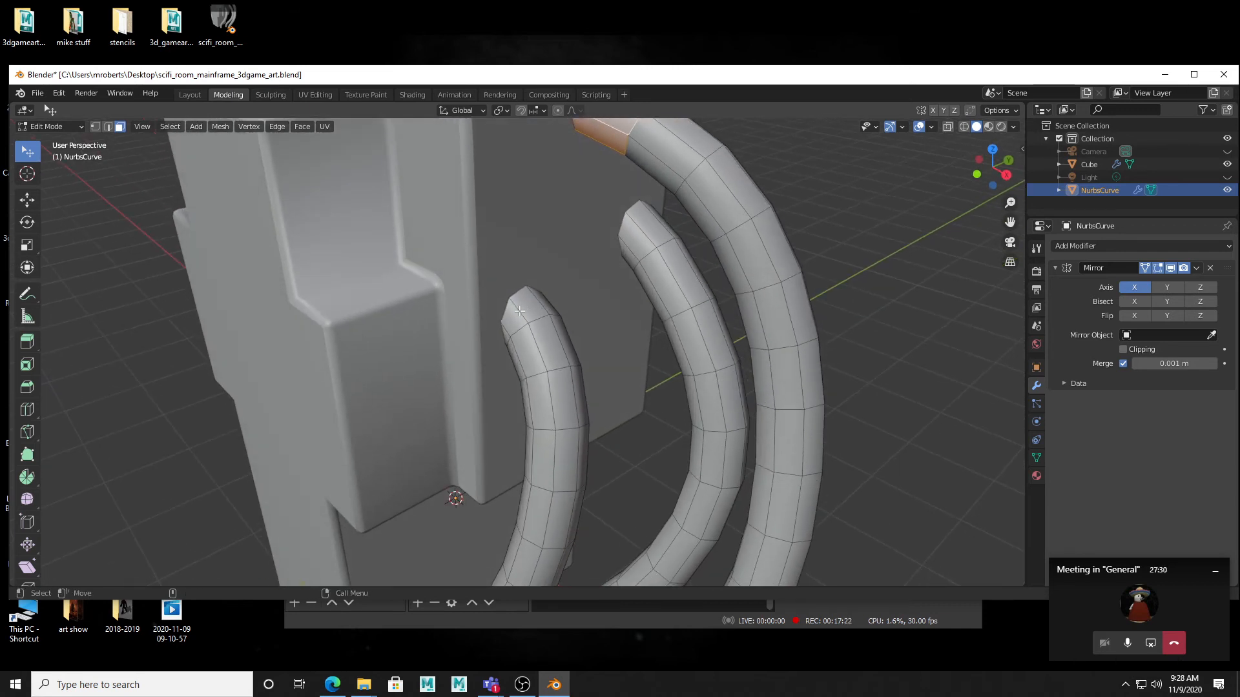
pyautogui.keyDown('alt'); pyautogui.click(562, 304); pyautogui.keyUp('alt')
pyautogui.keyDown('alt'); pyautogui.keyDown('shift'); pyautogui.click(639, 227); pyautogui.keyUp('shift'); pyautogui.keyUp('alt')
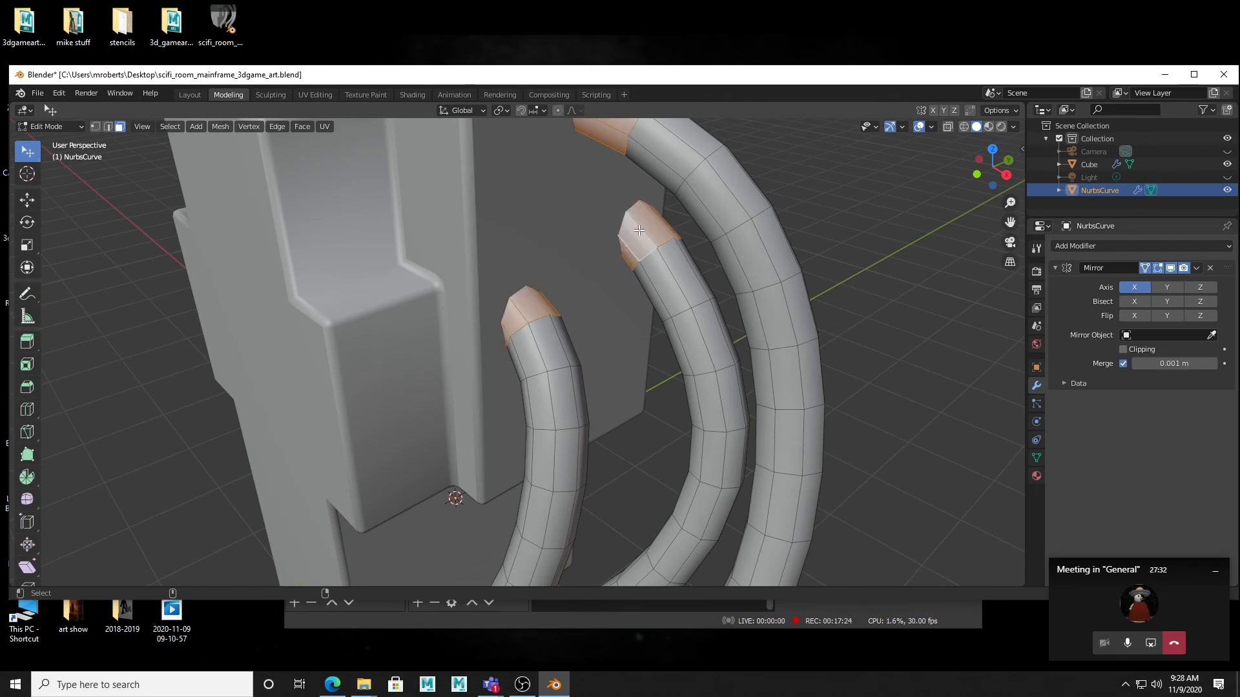
# - Add the end face loops at the bottoms of the three original tubes to the selection
pyautogui.moveTo(639, 227); pyautogui.dragTo(511, 476, button='middle')
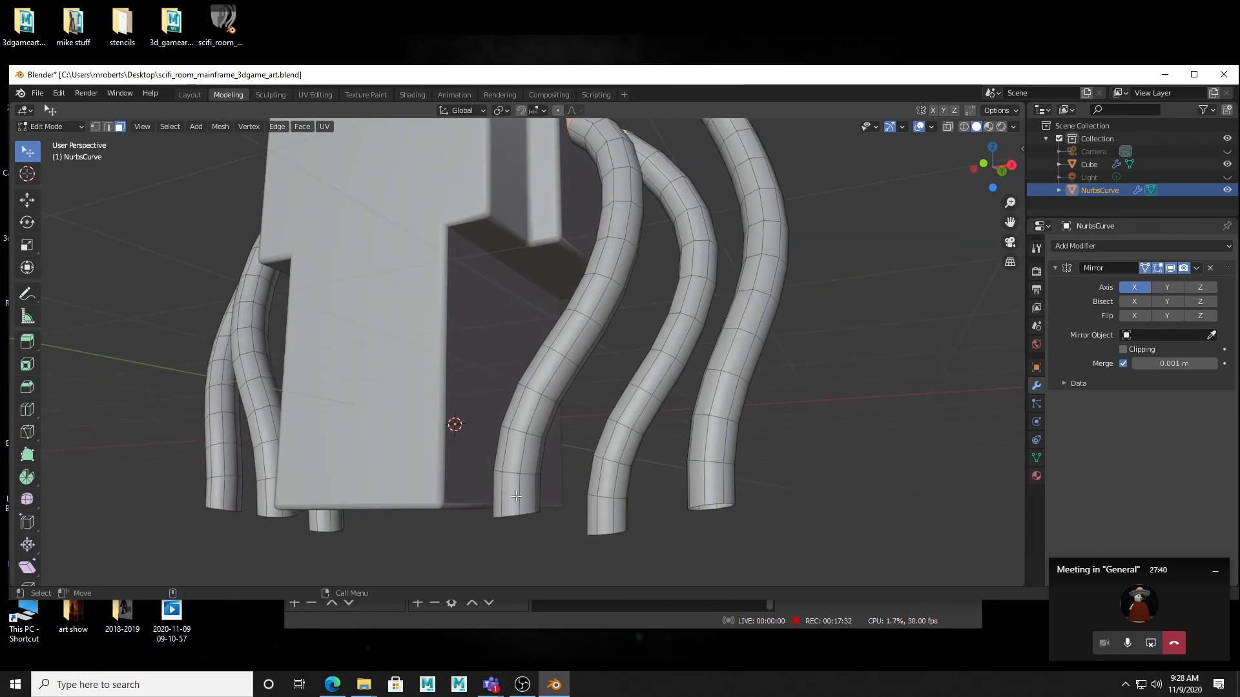
pyautogui.moveTo(533, 473); pyautogui.dragTo(520, 476, button='middle')
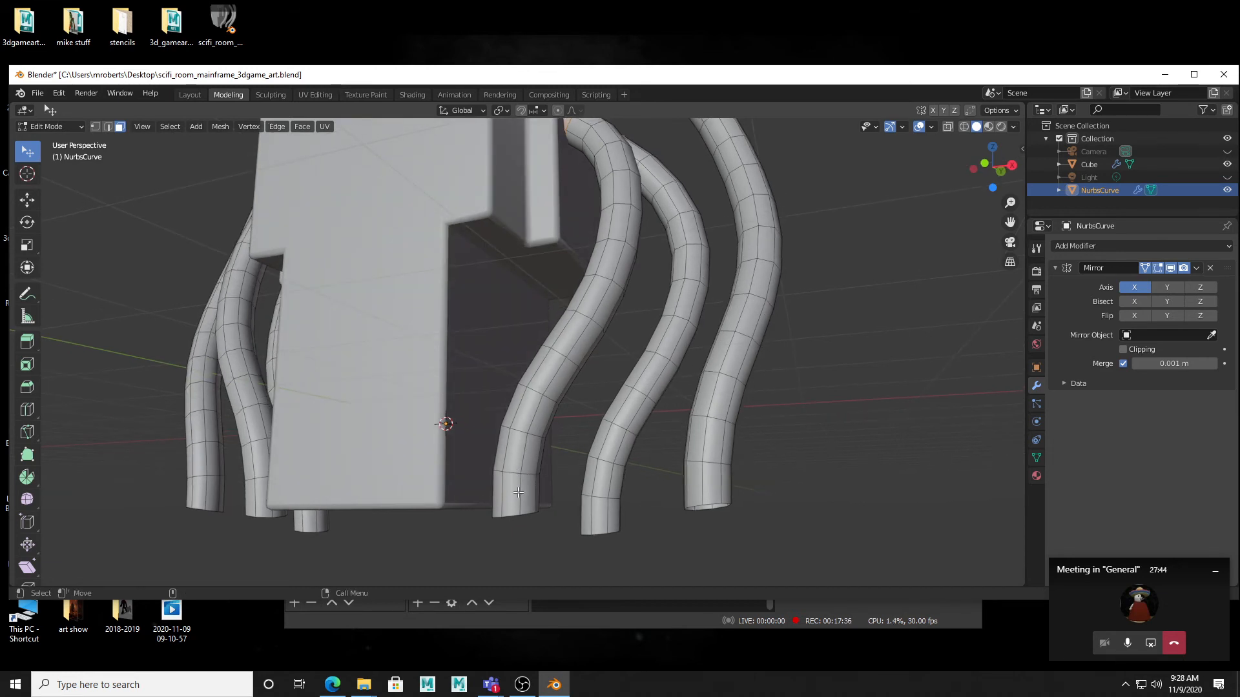
pyautogui.keyDown('alt'); pyautogui.click(518, 491); pyautogui.keyUp('alt')
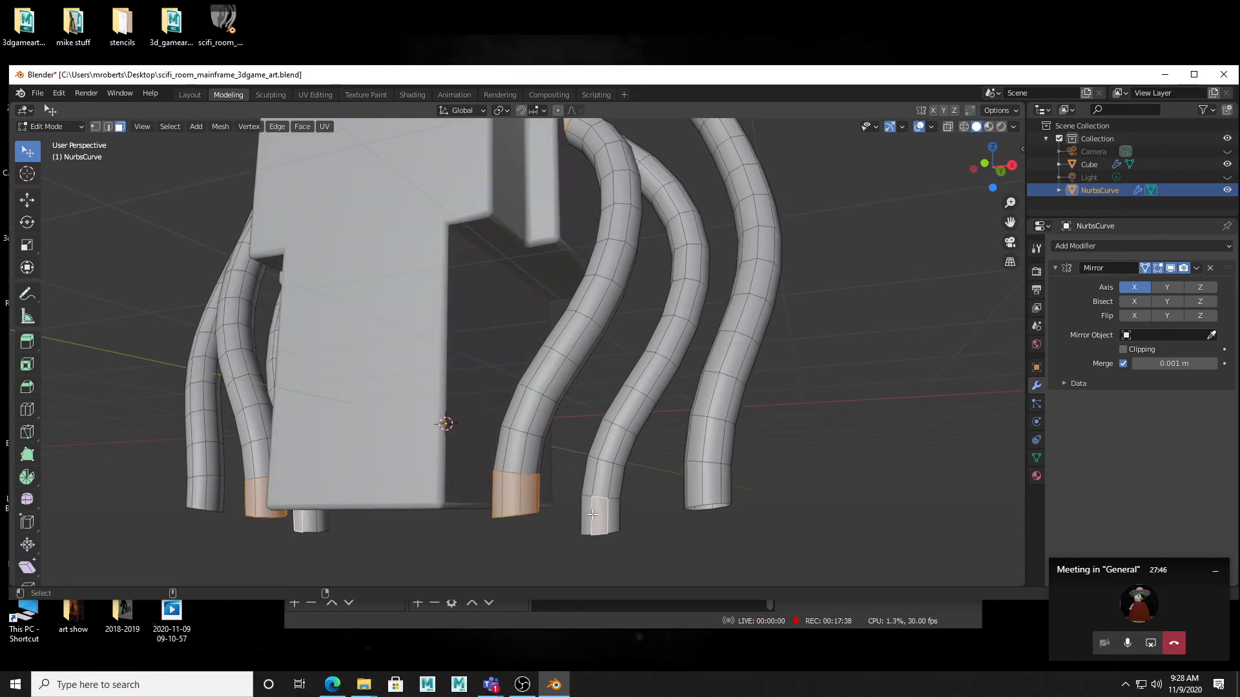
pyautogui.keyDown('alt'); pyautogui.keyDown('shift'); pyautogui.click(592, 515); pyautogui.keyUp('shift'); pyautogui.keyUp('alt')
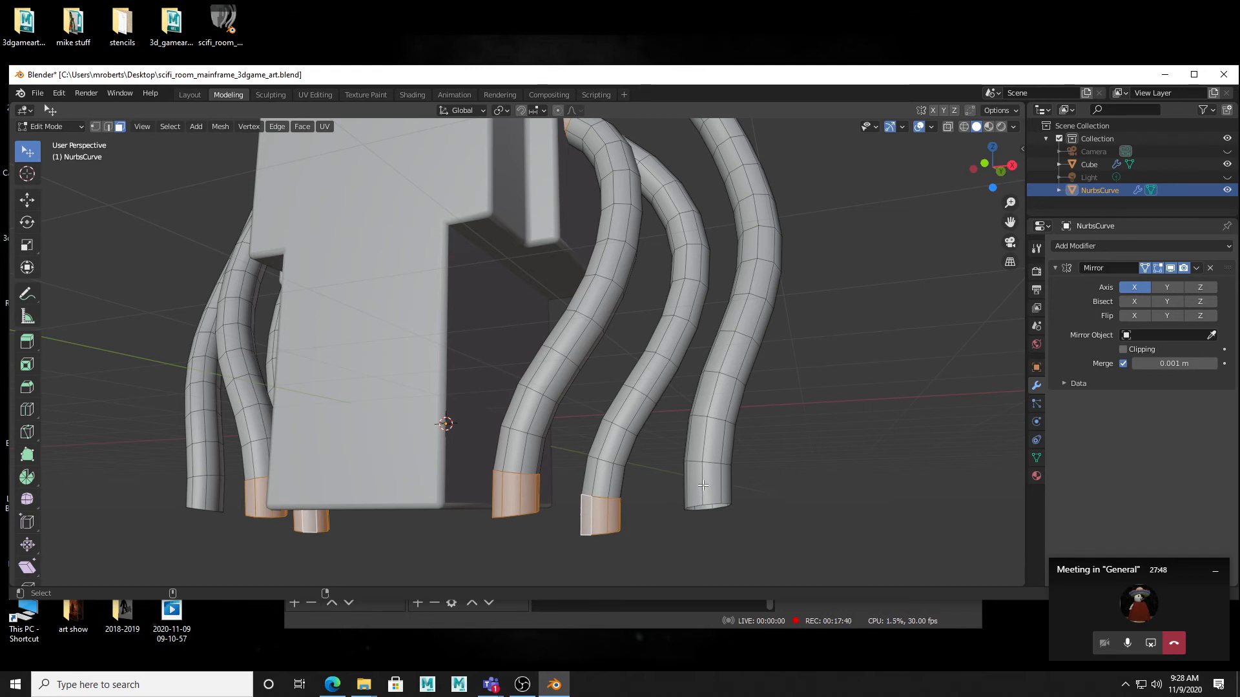
pyautogui.keyDown('alt'); pyautogui.keyDown('shift'); pyautogui.click(704, 486); pyautogui.keyUp('shift'); pyautogui.keyUp('alt')
pyautogui.moveTo(705, 484); pyautogui.dragTo(741, 459, button='middle')
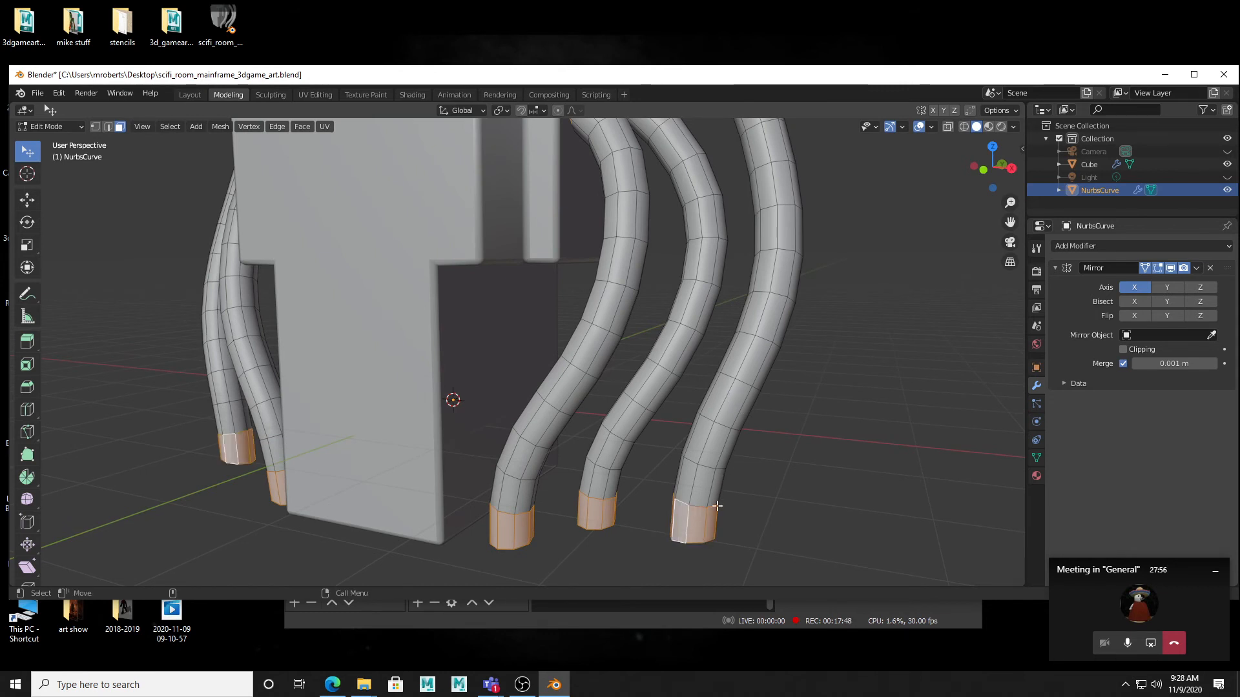
pyautogui.moveTo(717, 506); pyautogui.dragTo(722, 435, button='middle')
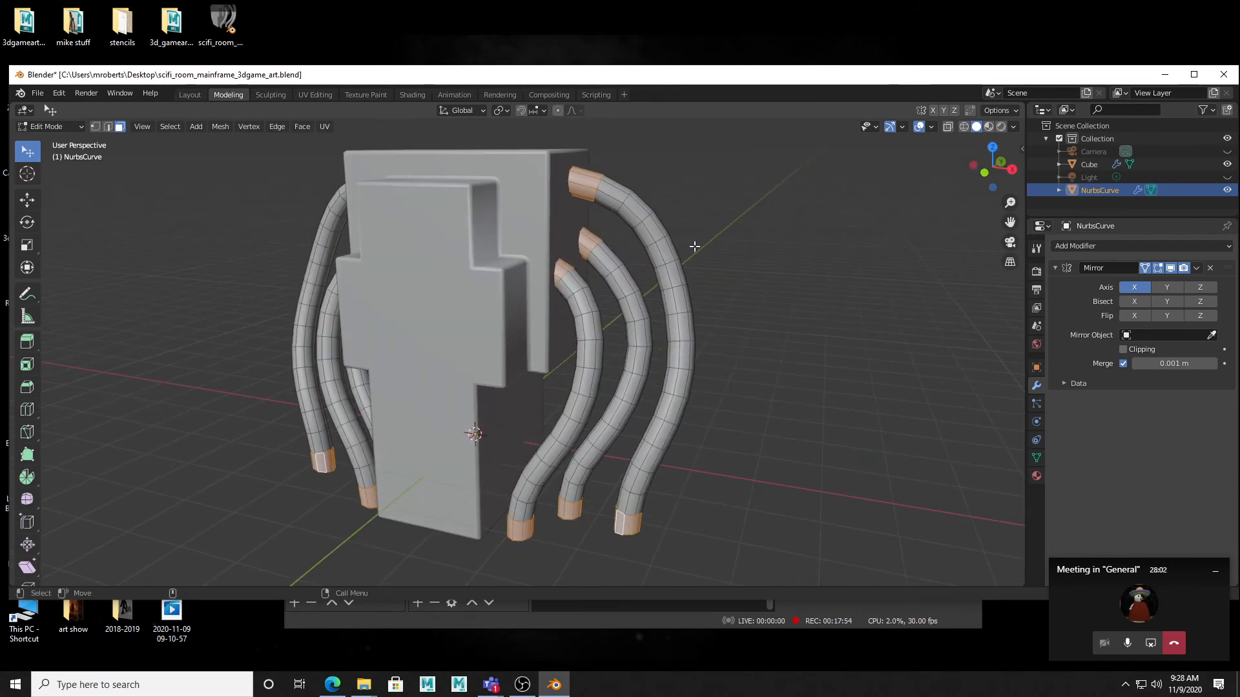
pyautogui.moveTo(723, 304); pyautogui.dragTo(734, 299, button='middle')
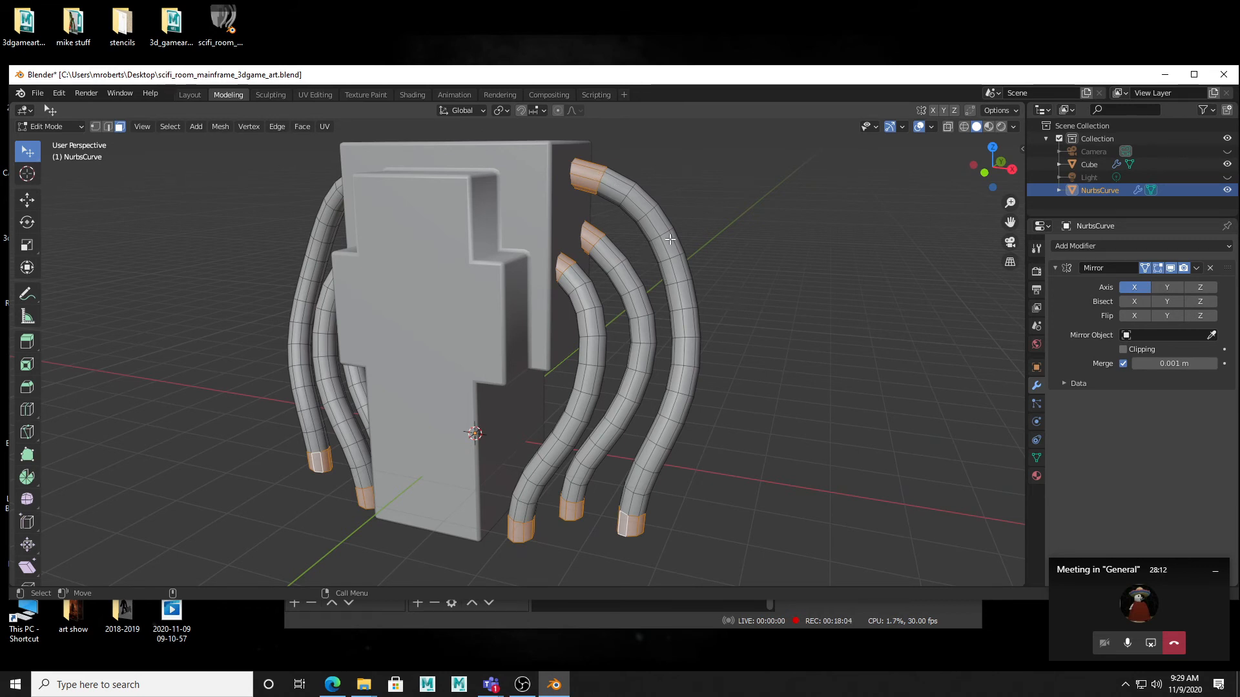
pyautogui.moveTo(644, 287); pyautogui.dragTo(660, 296, button='middle')
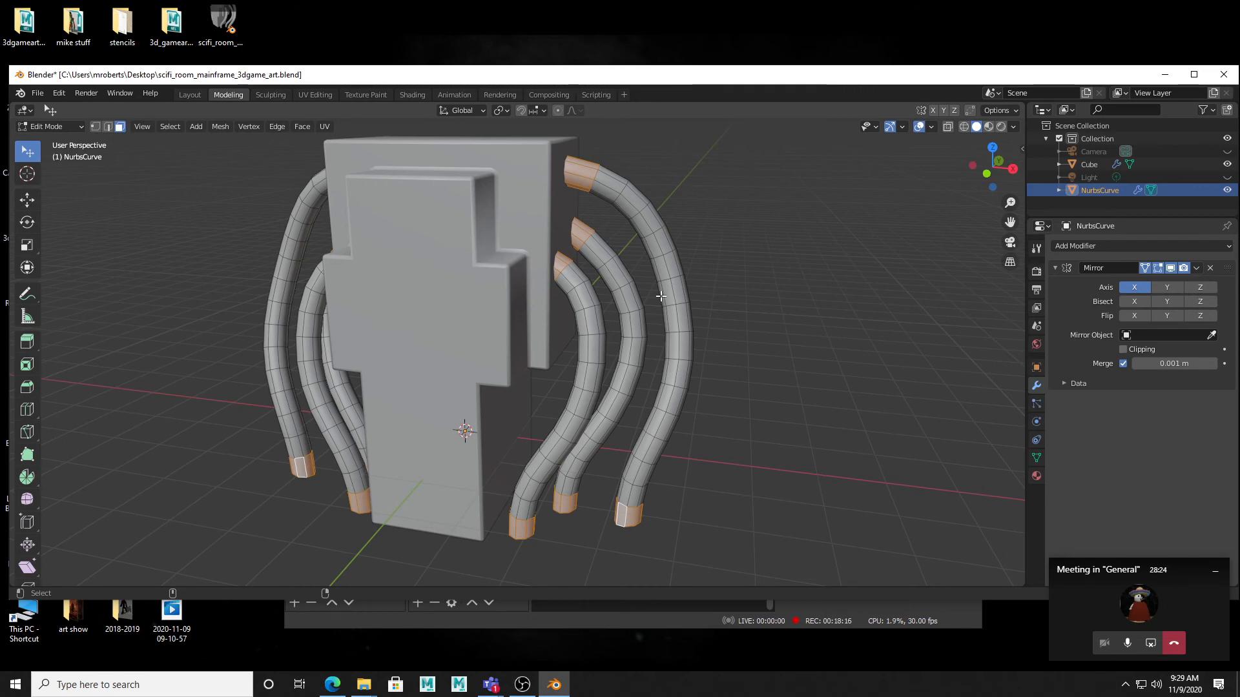
# - Try to extrude the selected tube-end face loops outward as one region with the Extrude Region tool
pyautogui.hotkey('shift', 'space')
pyautogui.press('e')
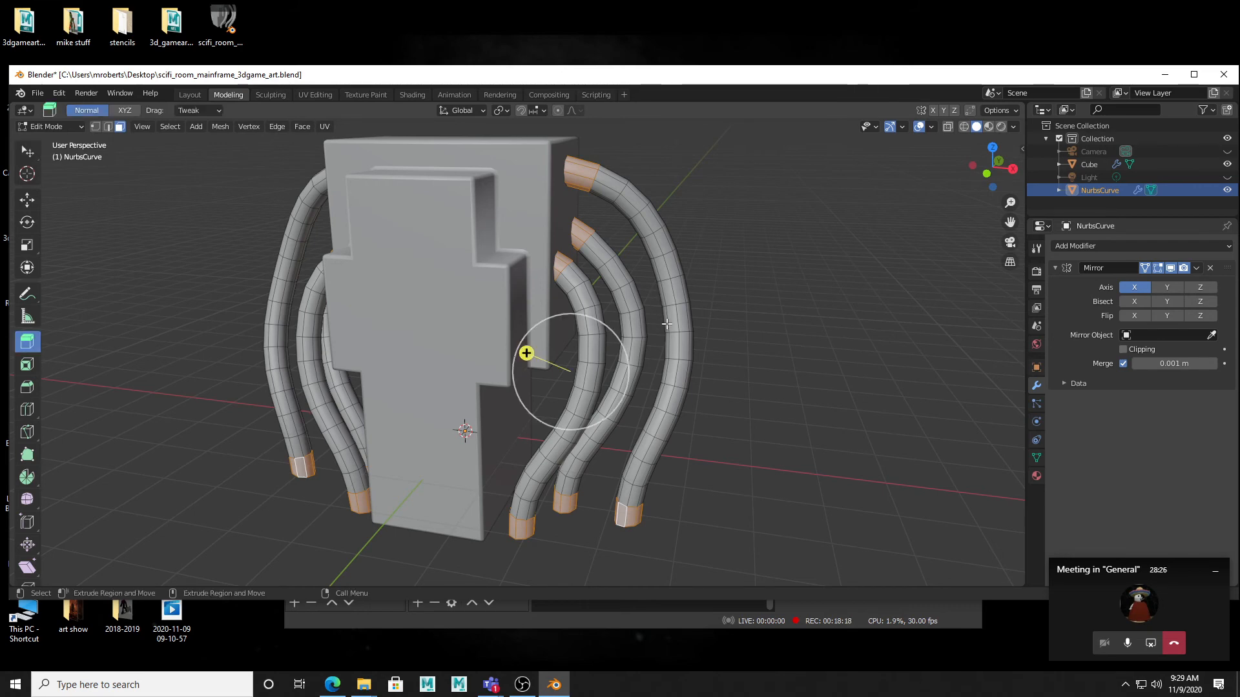
pyautogui.moveTo(667, 324); pyautogui.dragTo(704, 338)
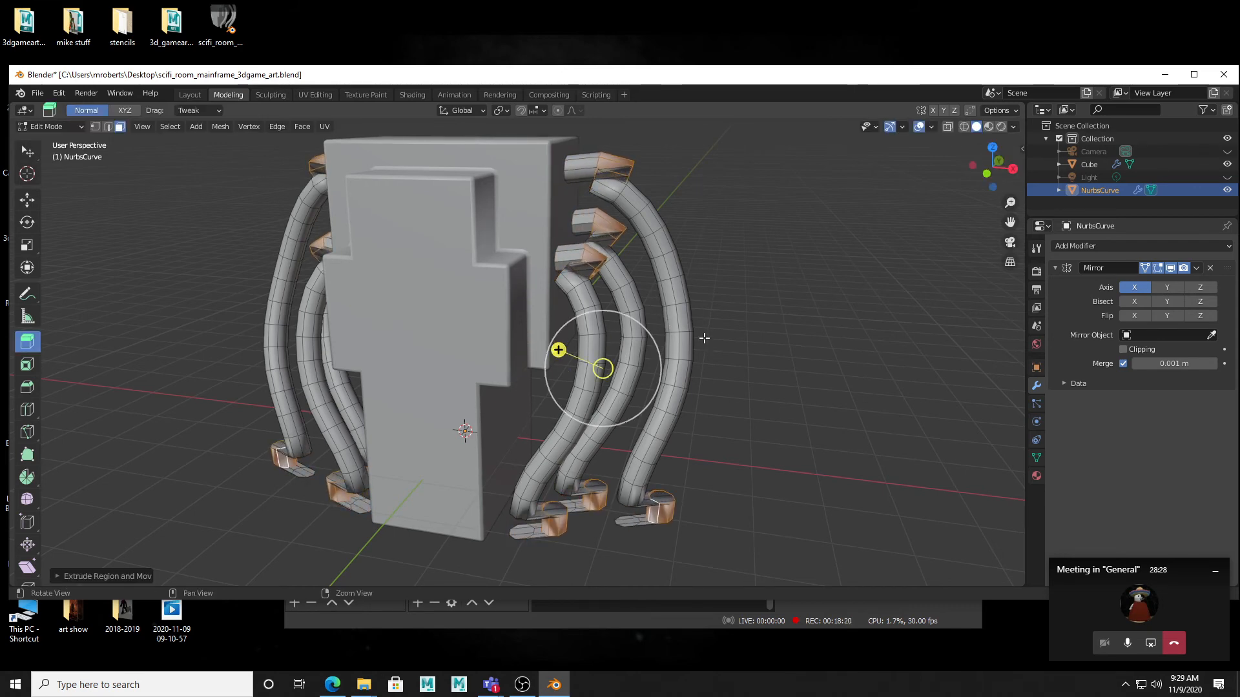
pyautogui.moveTo(704, 338); pyautogui.dragTo(749, 351, button='middle')
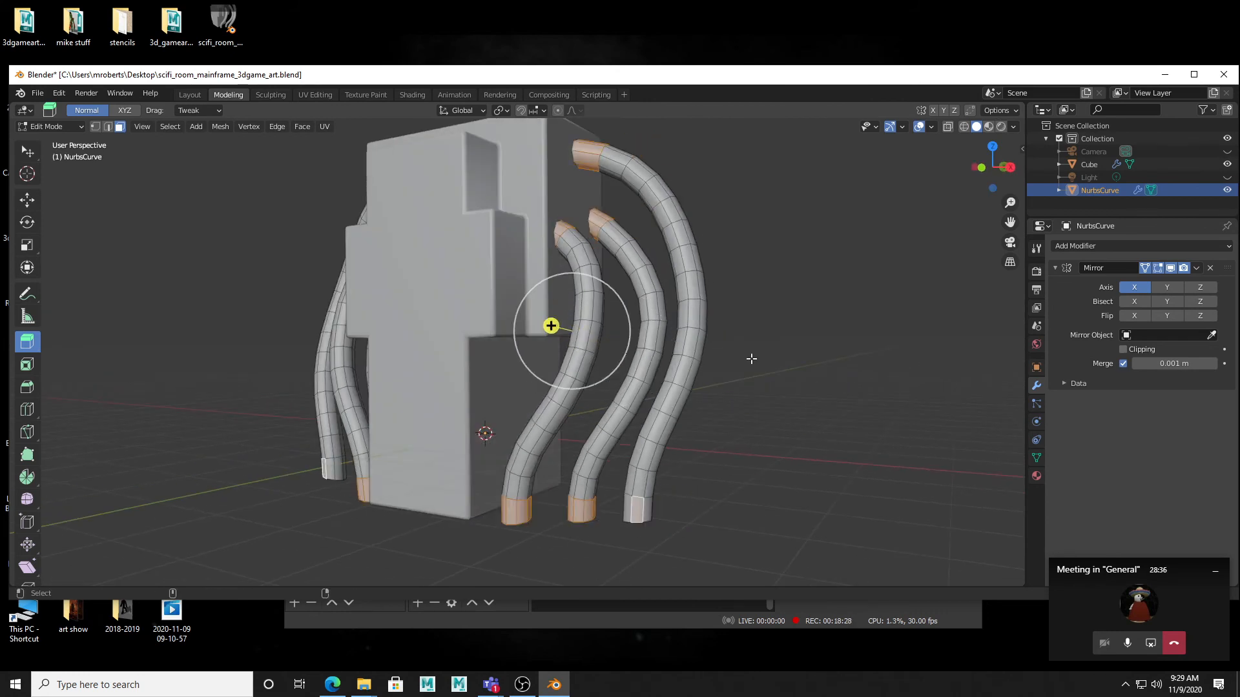
# - Extrude the selected end face loops of the tubes along their normals by about 0.10 to form thicker collars
pyautogui.press('w')
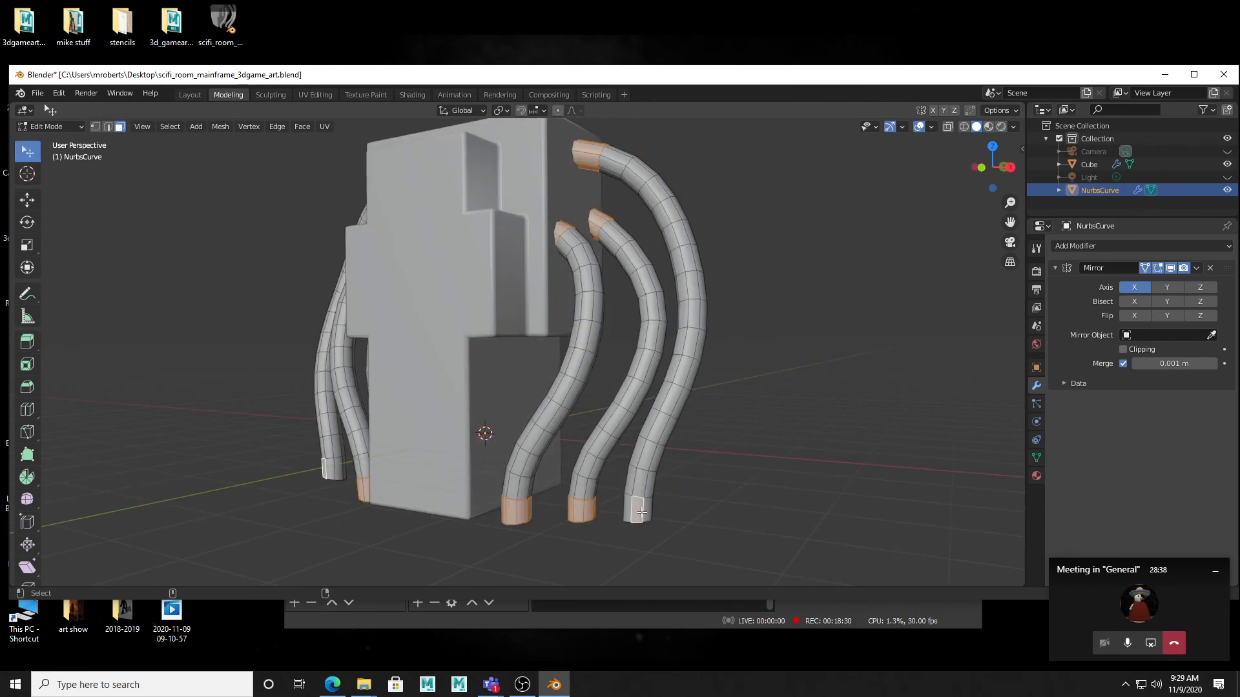
pyautogui.click(647, 500)
pyautogui.moveTo(648, 500); pyautogui.dragTo(716, 432, button='middle')
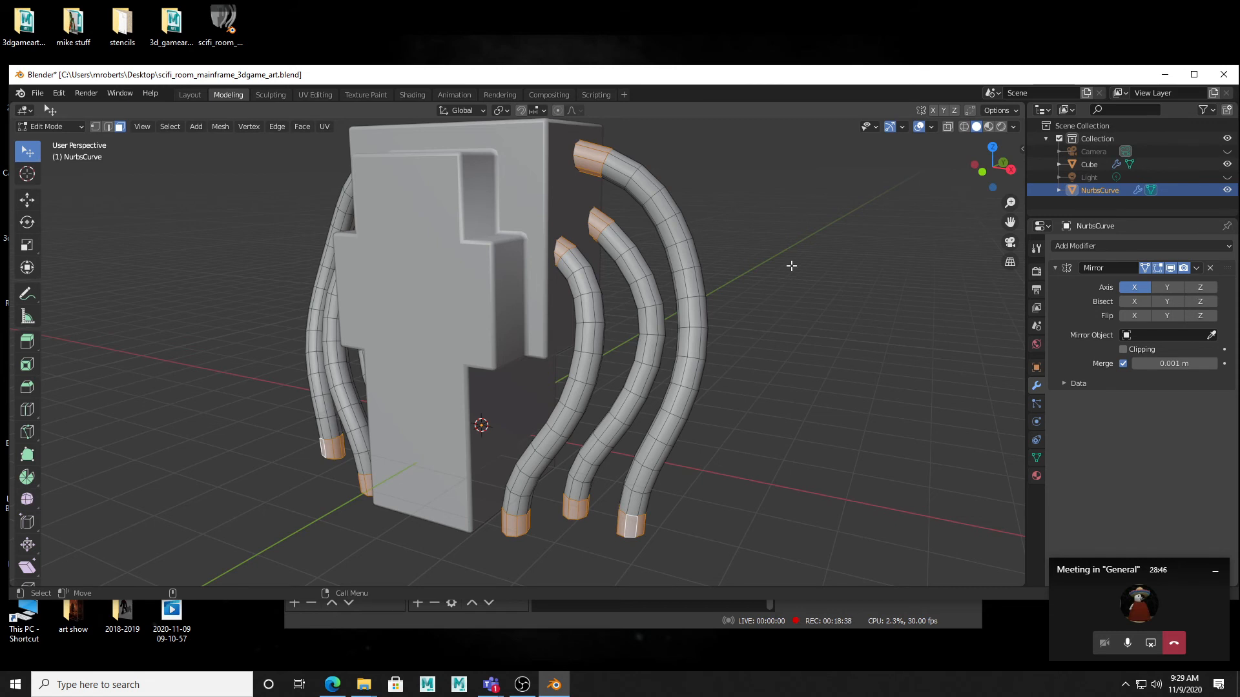
pyautogui.rightClick(794, 272)
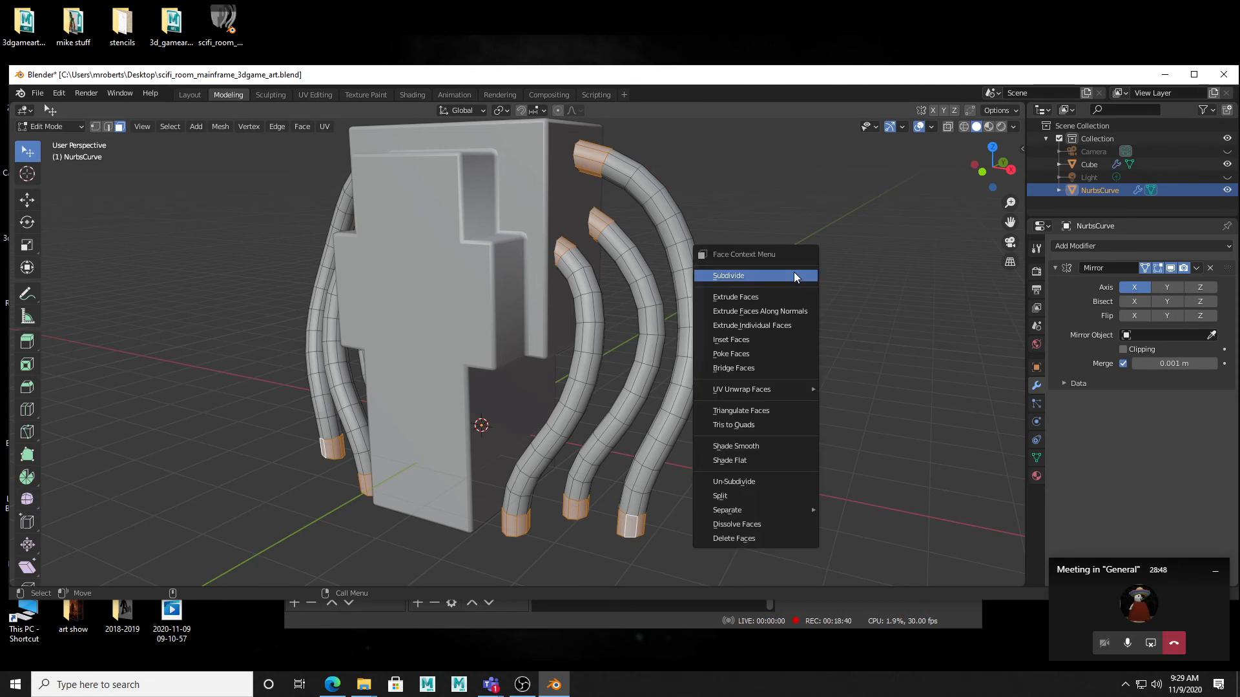
pyautogui.click(784, 312)
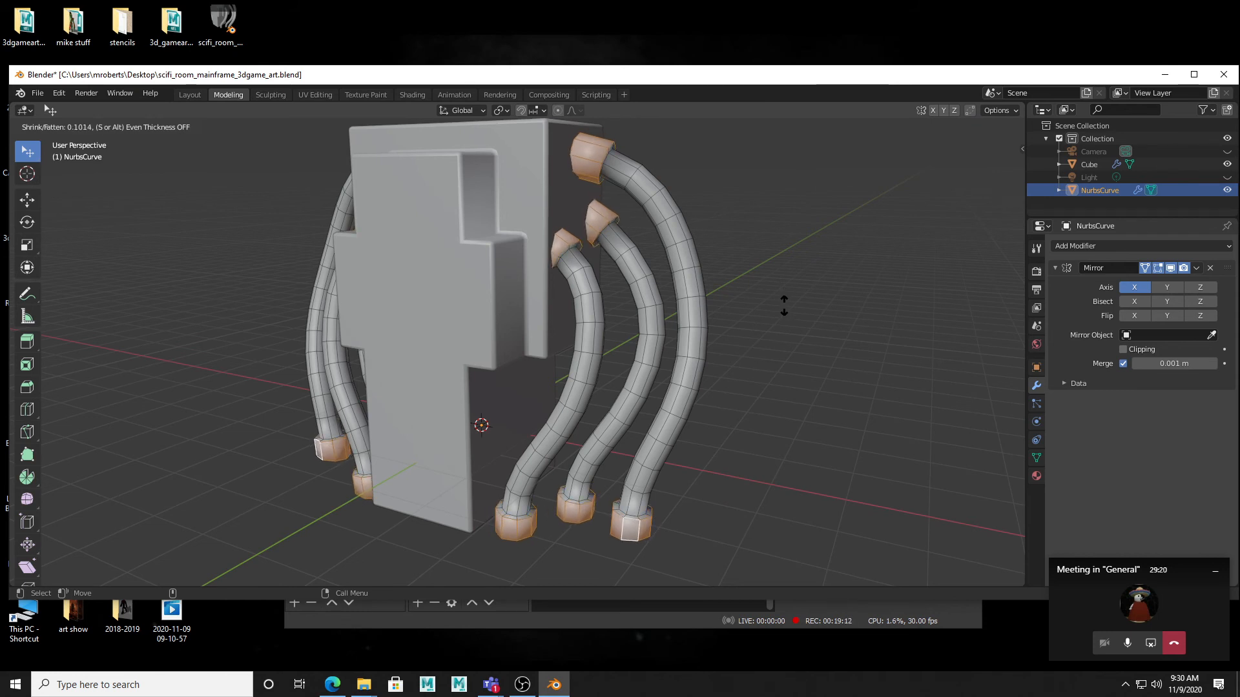
pyautogui.click(784, 305)
pyautogui.moveTo(775, 366); pyautogui.dragTo(717, 401, button='middle')
pyautogui.scroll(5, 706, 390)
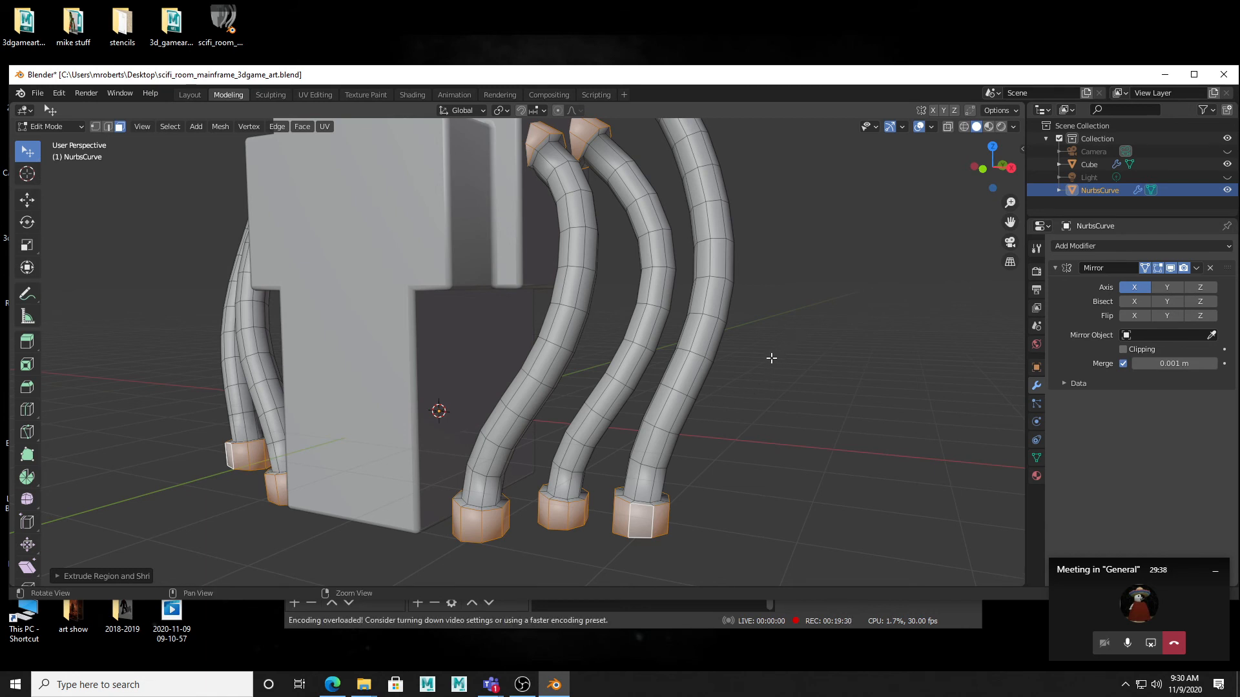
pyautogui.moveTo(772, 359); pyautogui.dragTo(771, 396, button='middle')
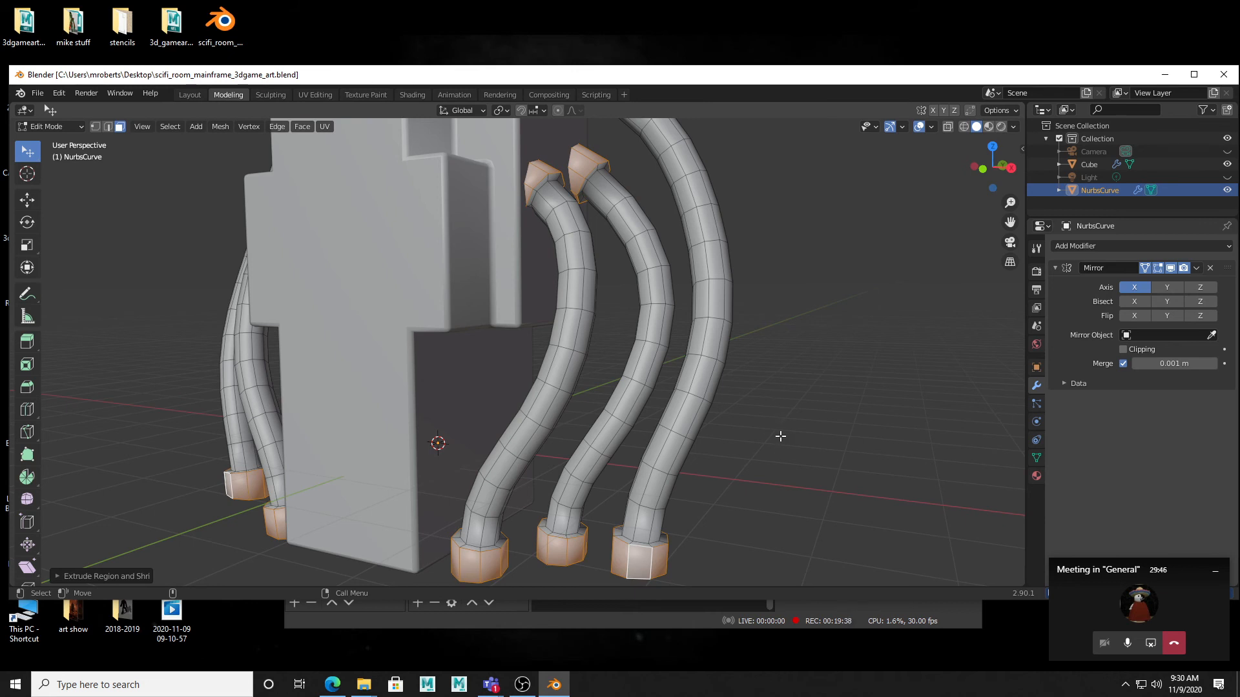
# - Try to scale the selected collars together about their shared median point, and undo the resize
pyautogui.press('r')
pyautogui.keyDown('alt'); pyautogui.moveTo(812, 383); pyautogui.dragTo(737, 337, button='right'); pyautogui.keyUp('alt')
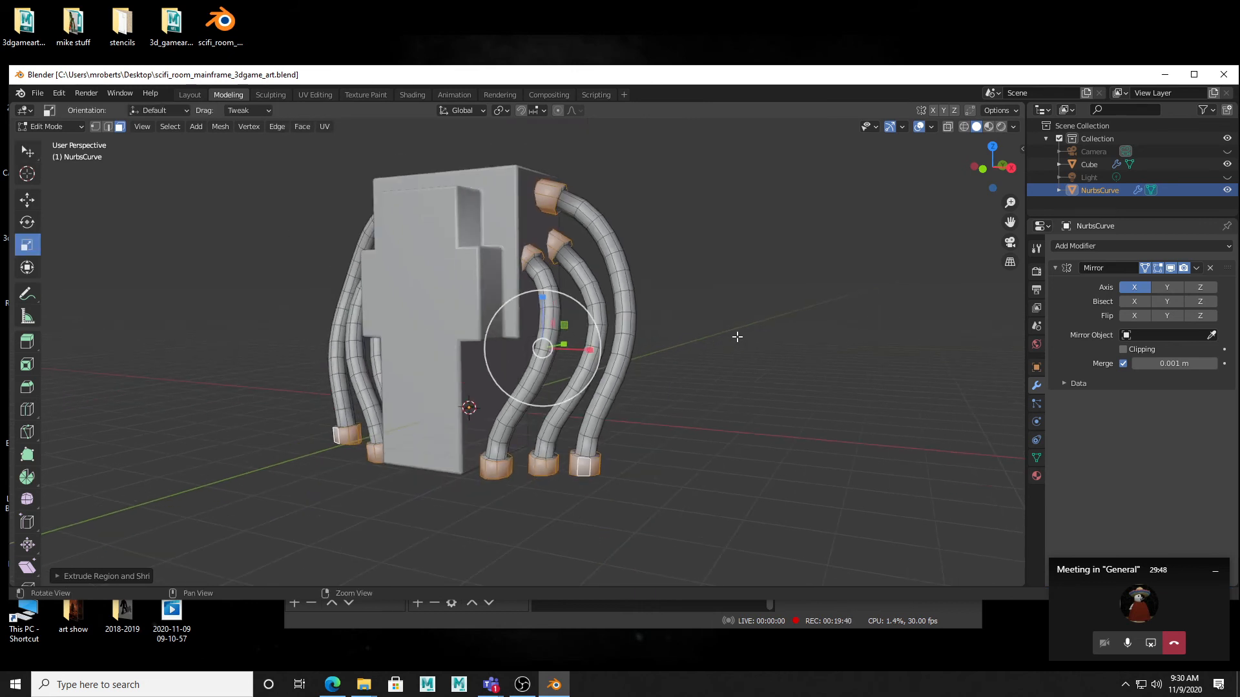
pyautogui.moveTo(697, 351)
pyautogui.keyDown('alt'); pyautogui.mouseDown()
pyautogui.moveTo(688, 360)
pyautogui.moveTo(676, 343)
pyautogui.moveTo(703, 368)
pyautogui.mouseUp(); pyautogui.keyUp('alt')
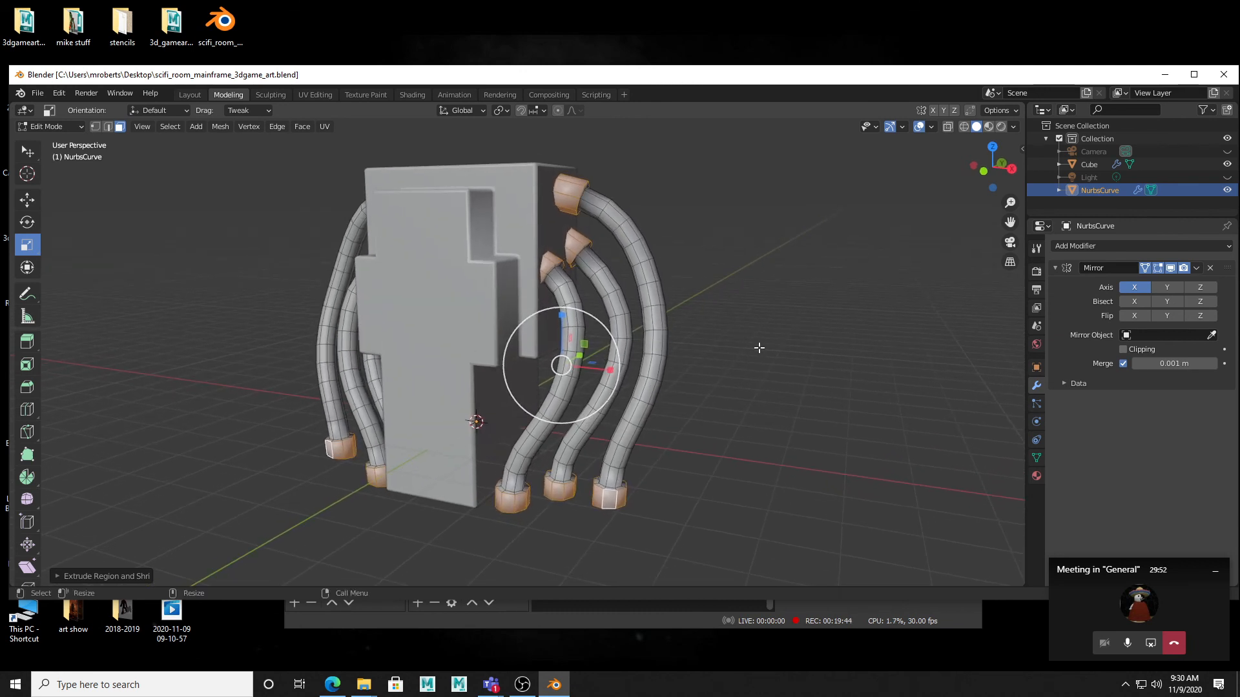
pyautogui.press('s')
pyautogui.click(717, 354)
pyautogui.keyDown('alt'); pyautogui.moveTo(717, 355); pyautogui.dragTo(583, 512); pyautogui.keyUp('alt')
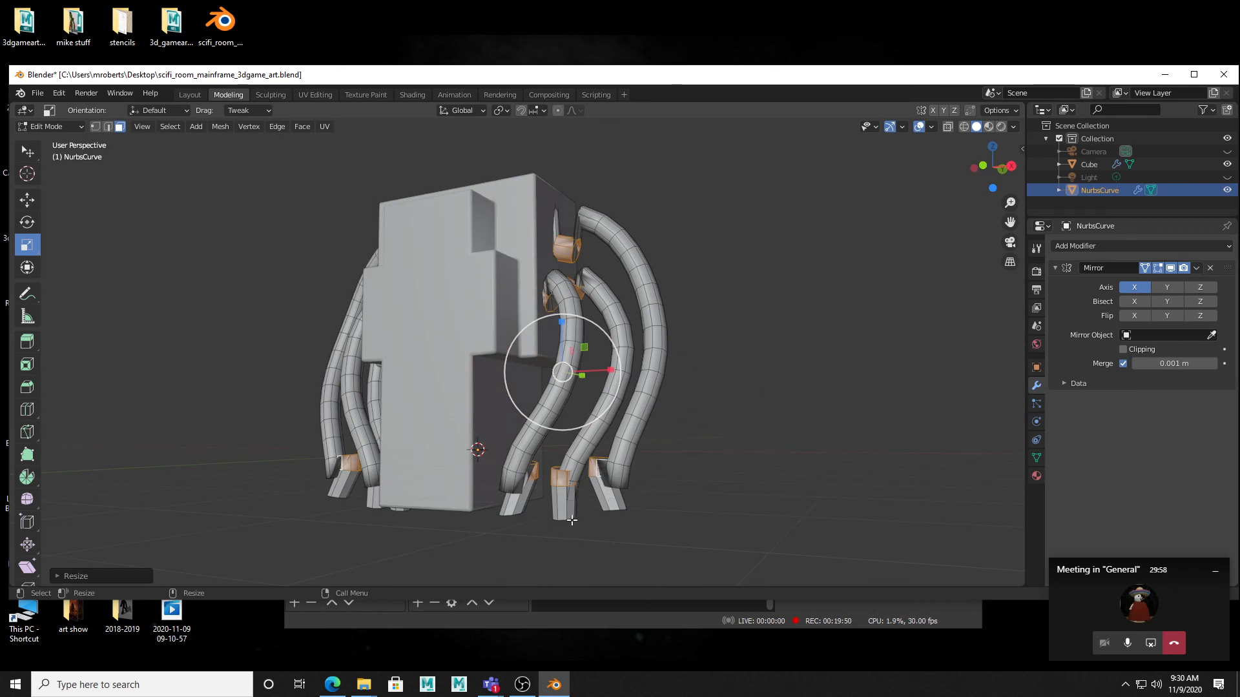
pyautogui.hotkey('ctrl', 'z')
pyautogui.keyDown('alt'); pyautogui.moveTo(756, 391); pyautogui.dragTo(759, 417); pyautogui.keyUp('alt')
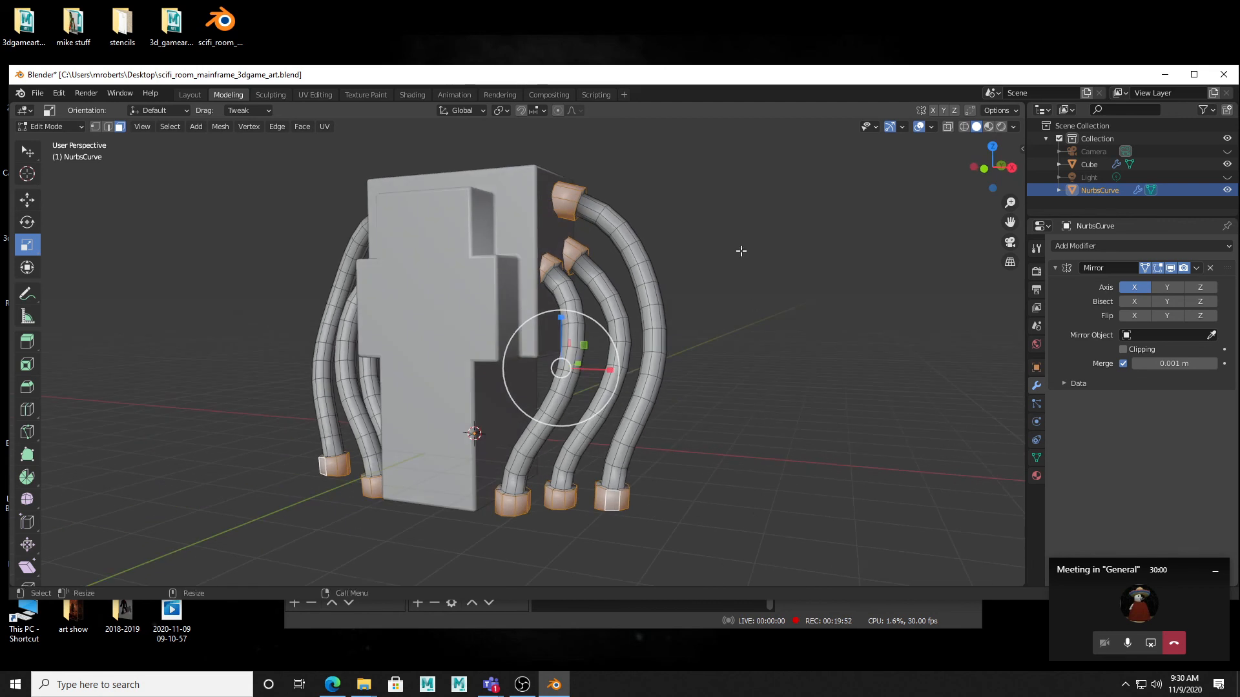
# - Set the transform pivot point to Individual Origins, try to enlarge the selected collars, and undo the resize
pyautogui.click(502, 110)
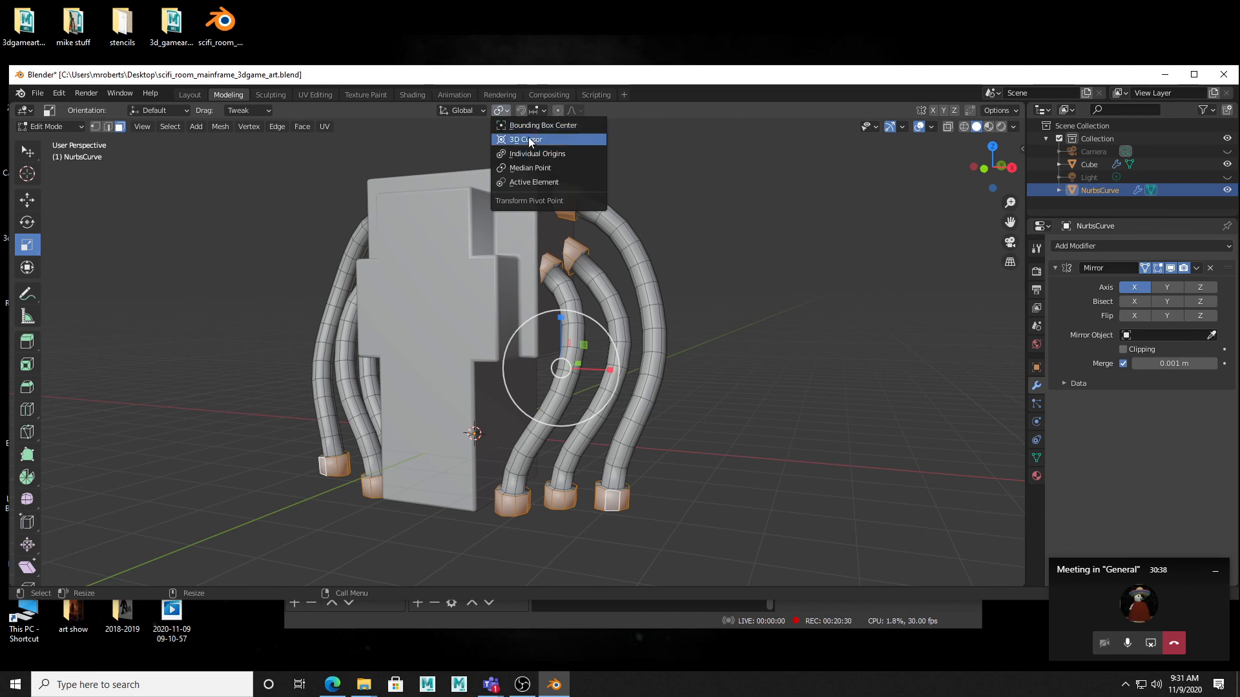
pyautogui.click(538, 153)
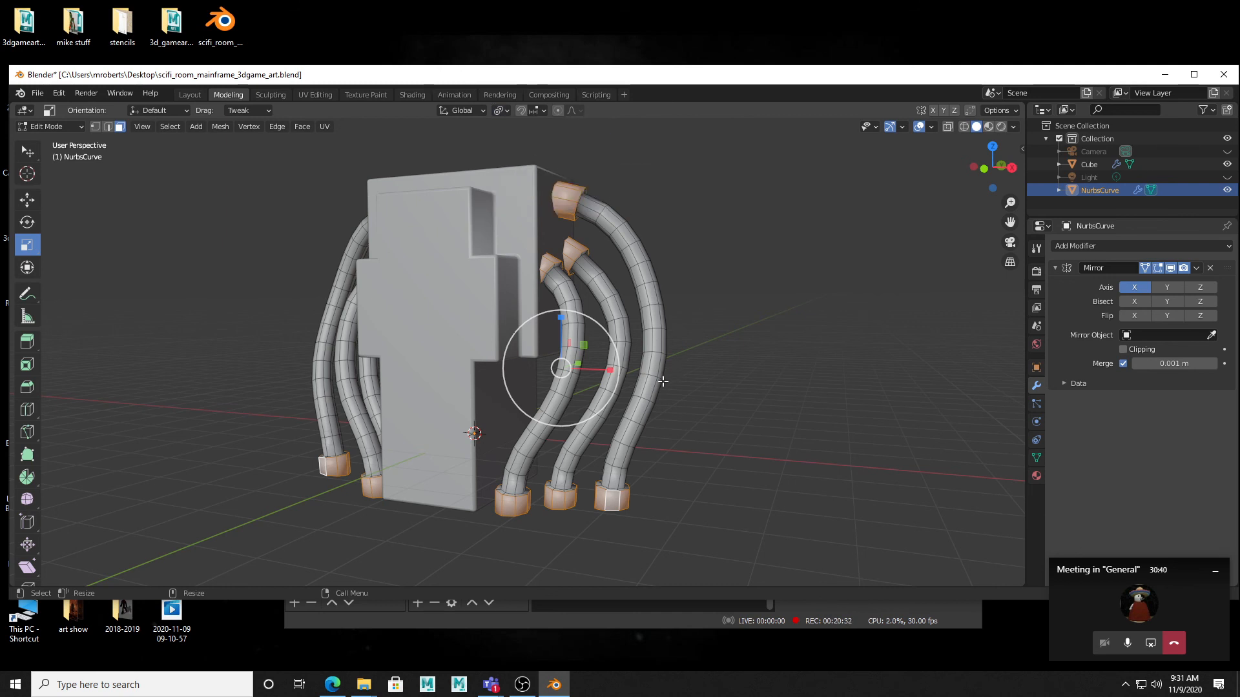
pyautogui.moveTo(684, 384); pyautogui.dragTo(690, 381, button='middle')
pyautogui.press('s')
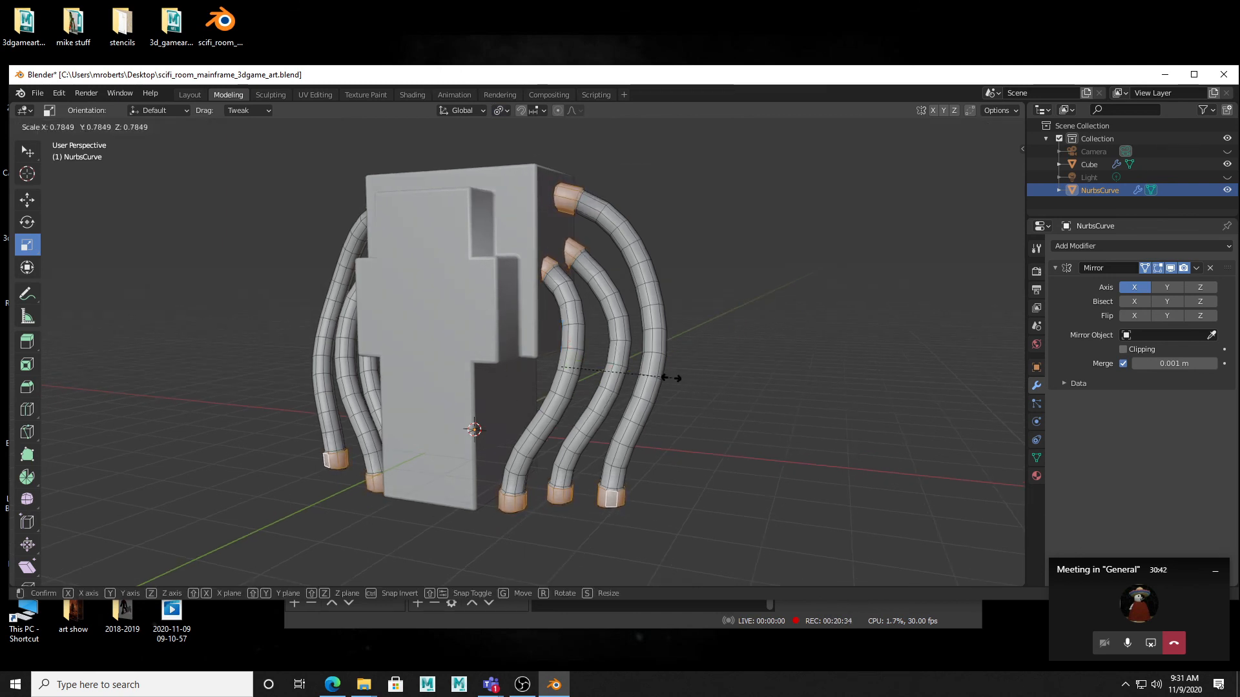
pyautogui.click(737, 384)
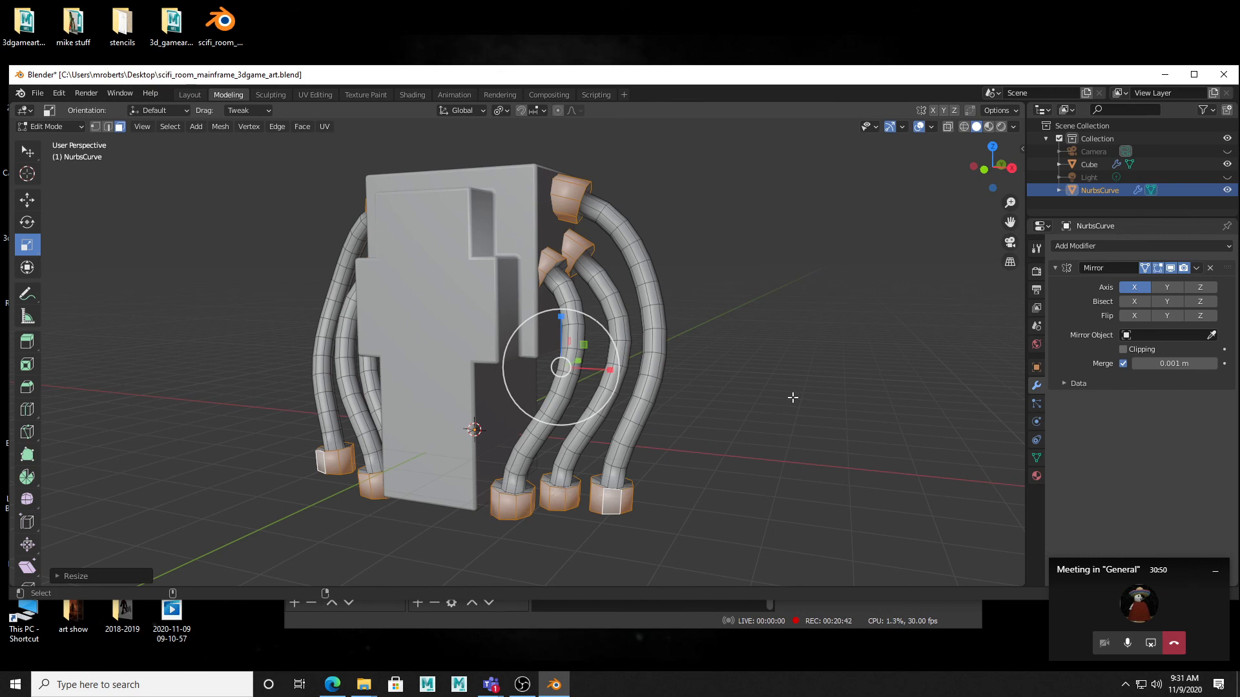
pyautogui.hotkey('ctrl', 'z')
# - Set the transform pivot point to Median Point, try to scale the collars down, and undo the resize
pyautogui.click(501, 110)
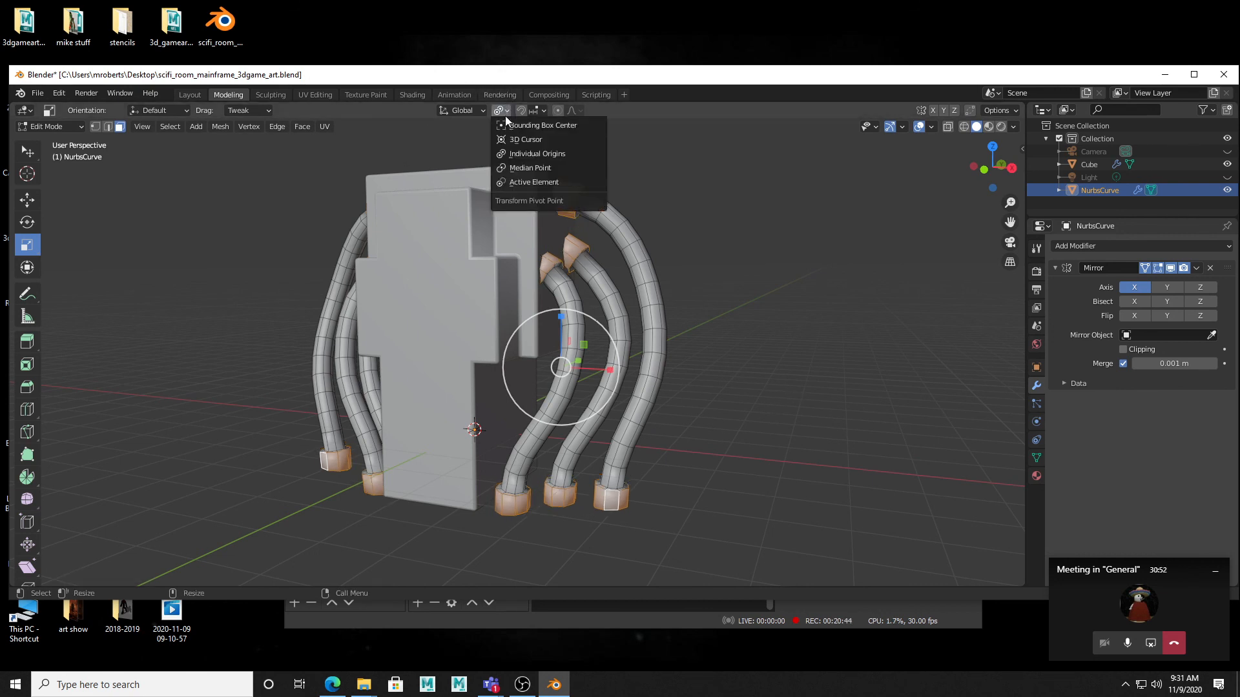
pyautogui.click(541, 169)
pyautogui.press('s')
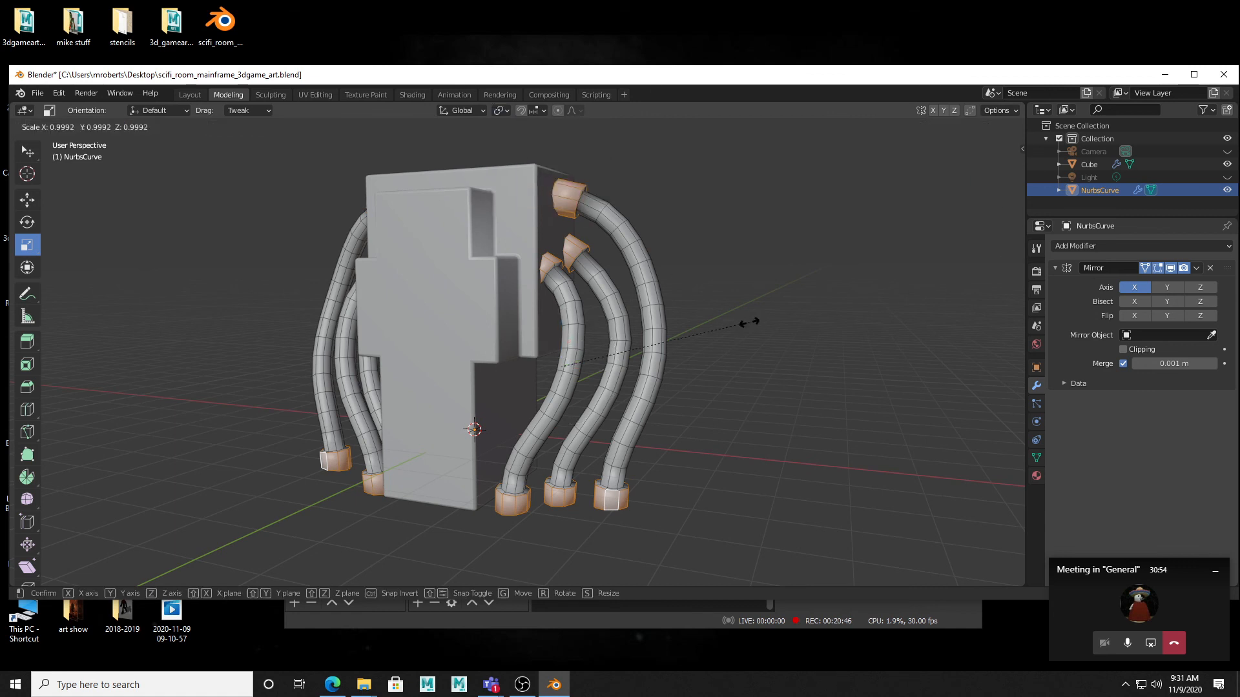
pyautogui.click(722, 320)
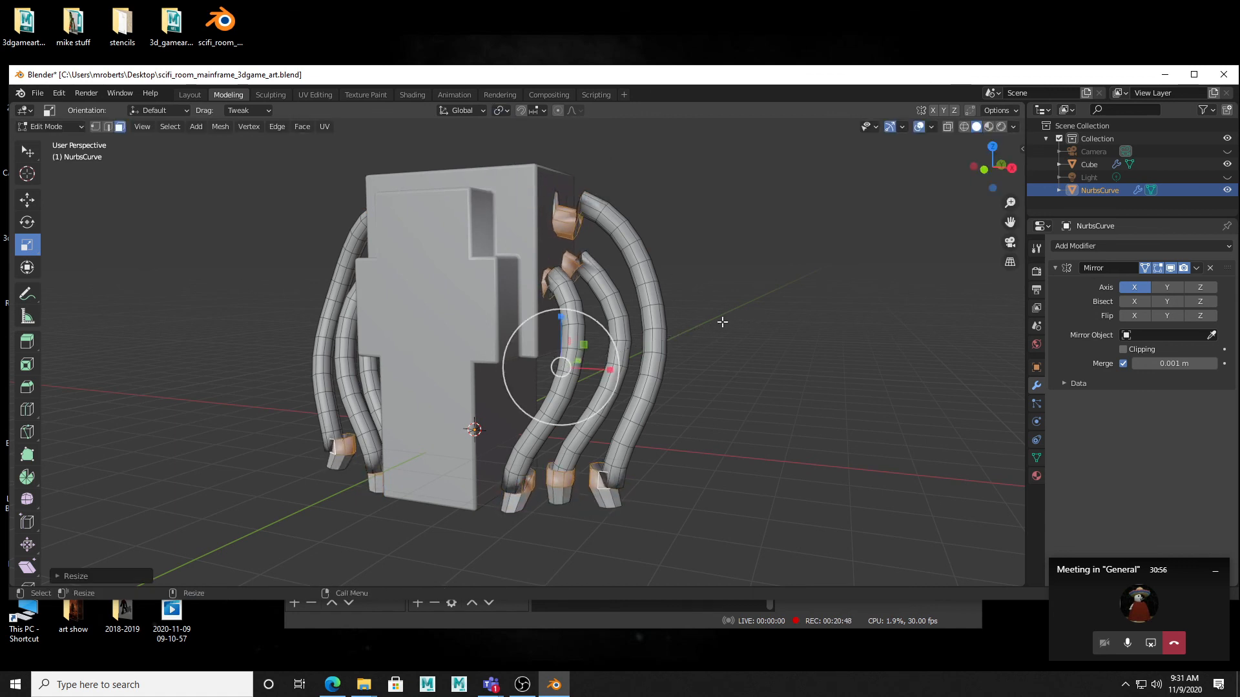
pyautogui.hotkey('ctrl', 'z')
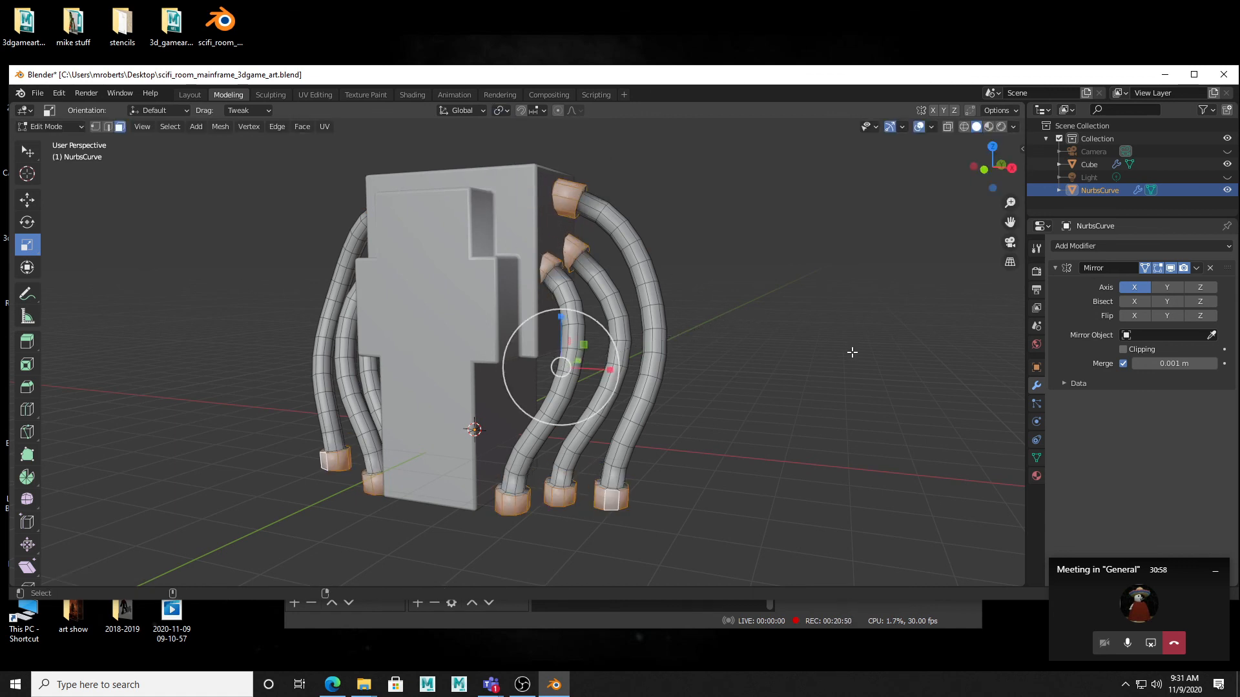
# - Switch the transform pivot point to Individual Origins, scale the collars slightly as a test, and undo it
pyautogui.click(501, 112)
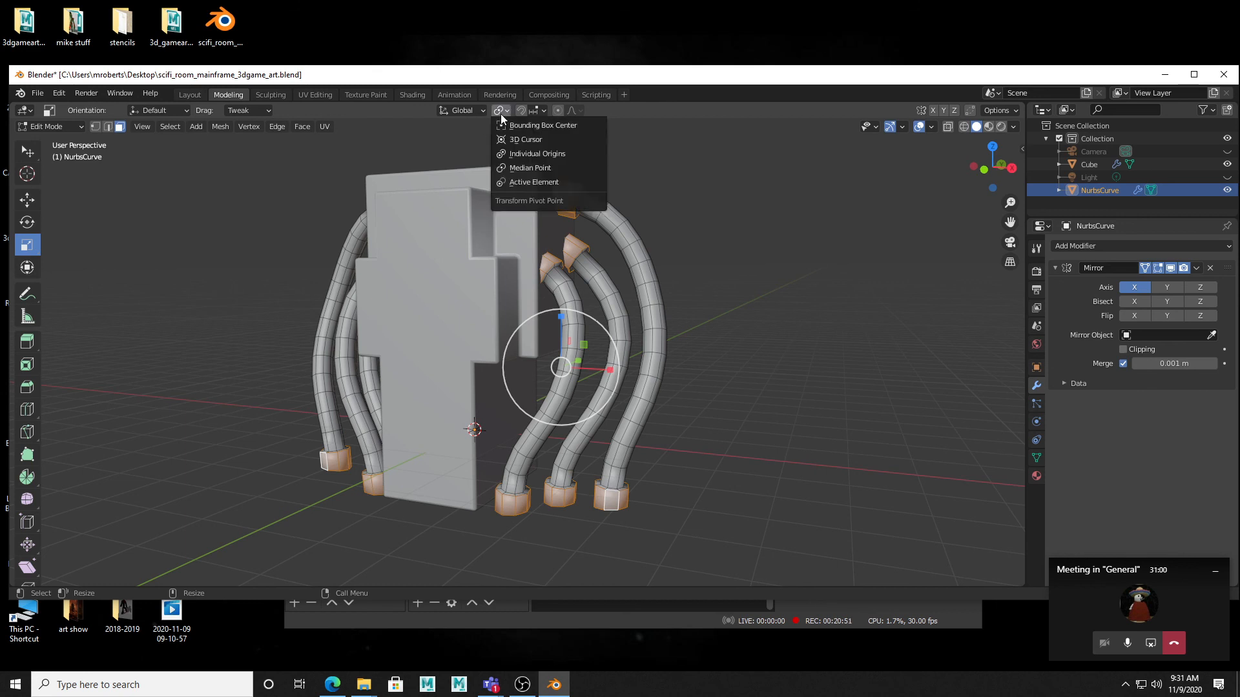
pyautogui.click(534, 153)
pyautogui.press('s')
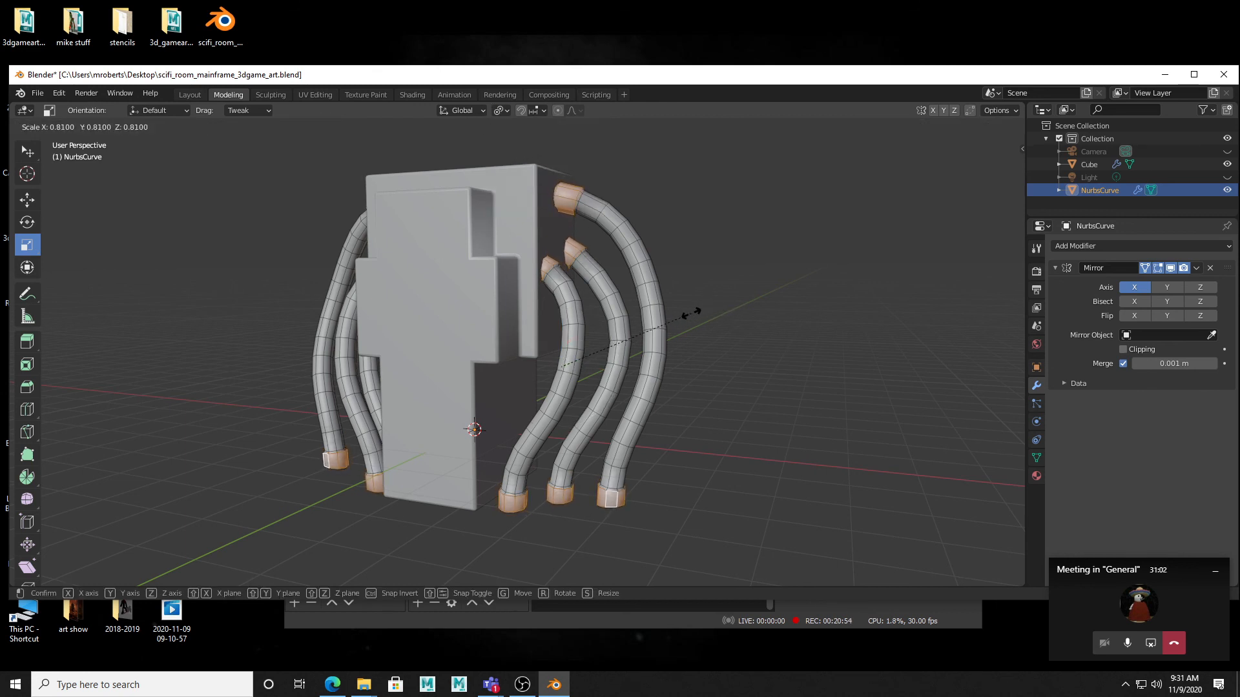
pyautogui.click(628, 495)
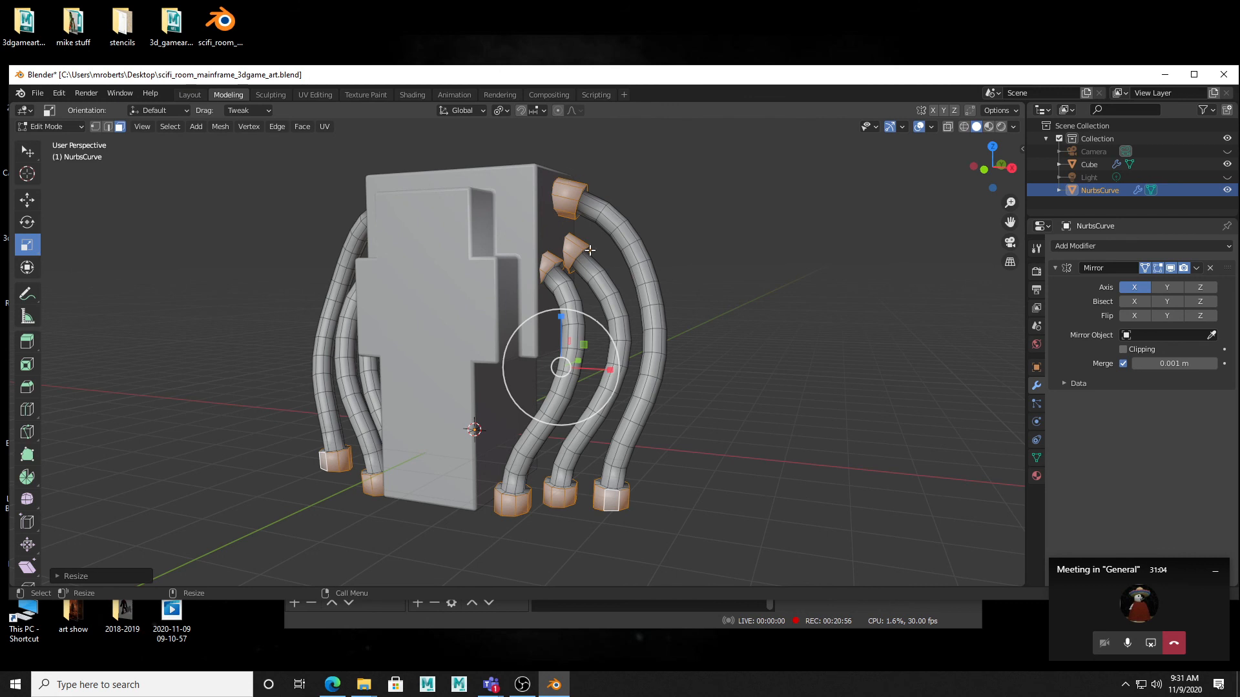
pyautogui.hotkey('ctrl', 'z')
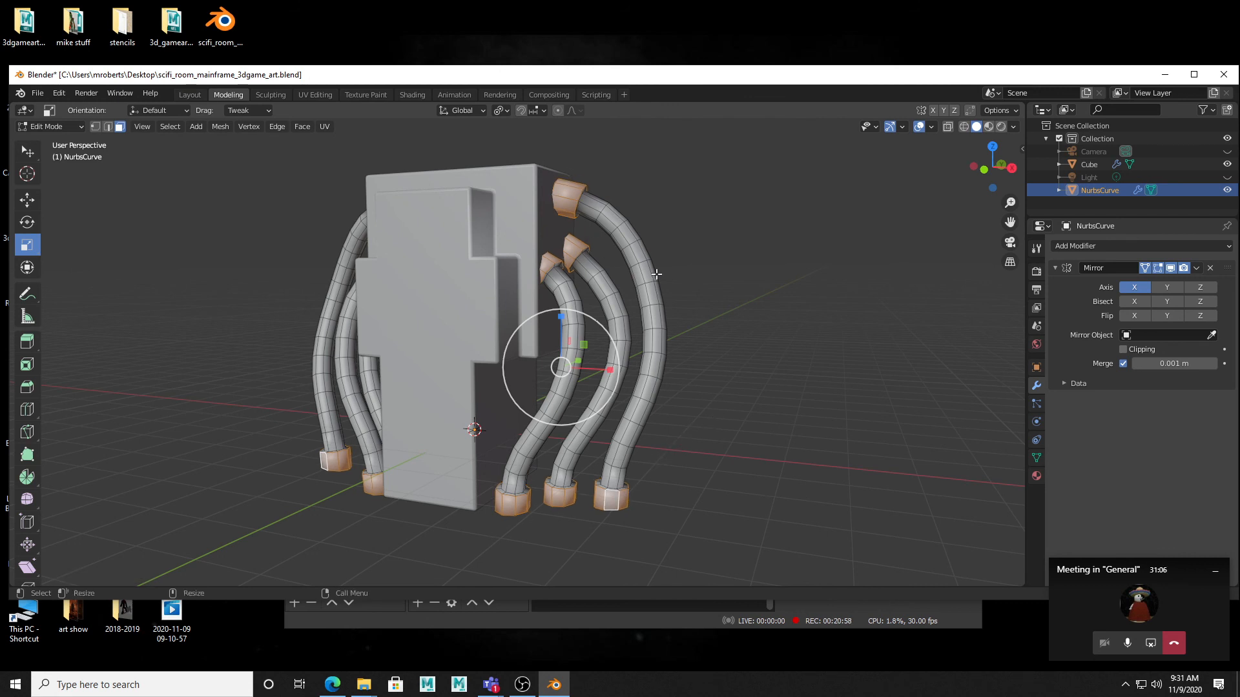
# - Set the transform pivot point back to Median Point and keep the transform orientation at Global
pyautogui.click(502, 110)
pyautogui.click(529, 165)
pyautogui.click(470, 111)
pyautogui.moveTo(696, 245); pyautogui.dragTo(688, 240, button='middle')
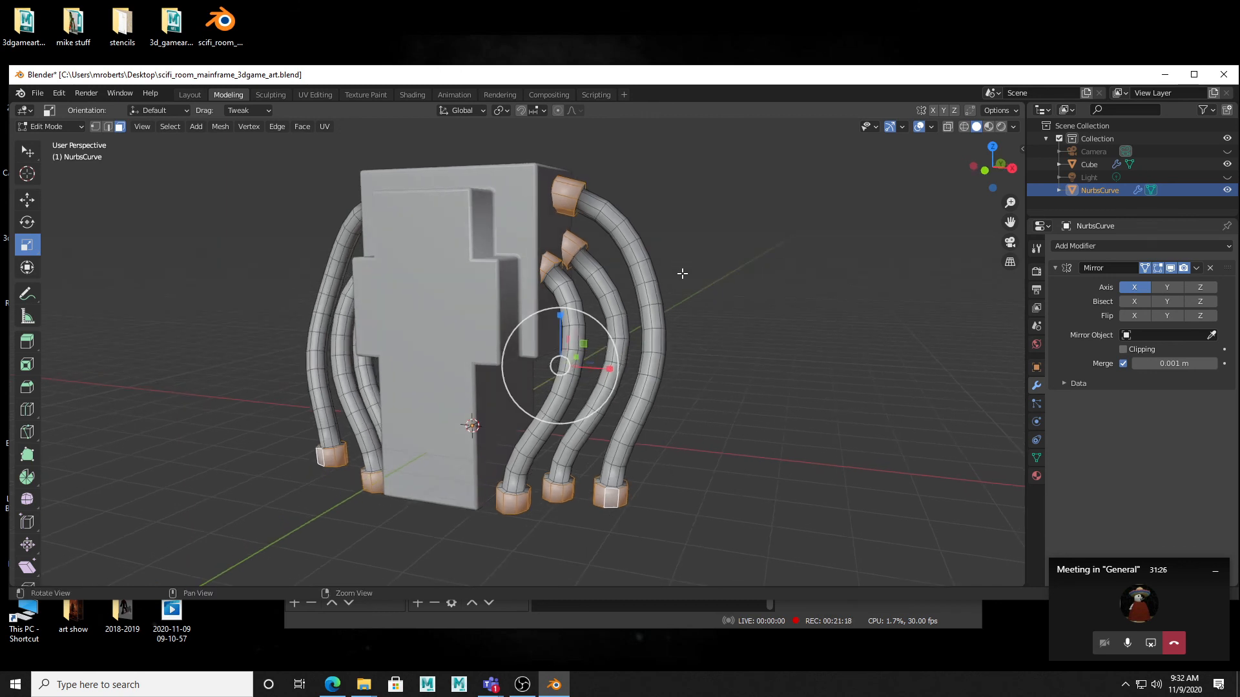
pyautogui.click(478, 111)
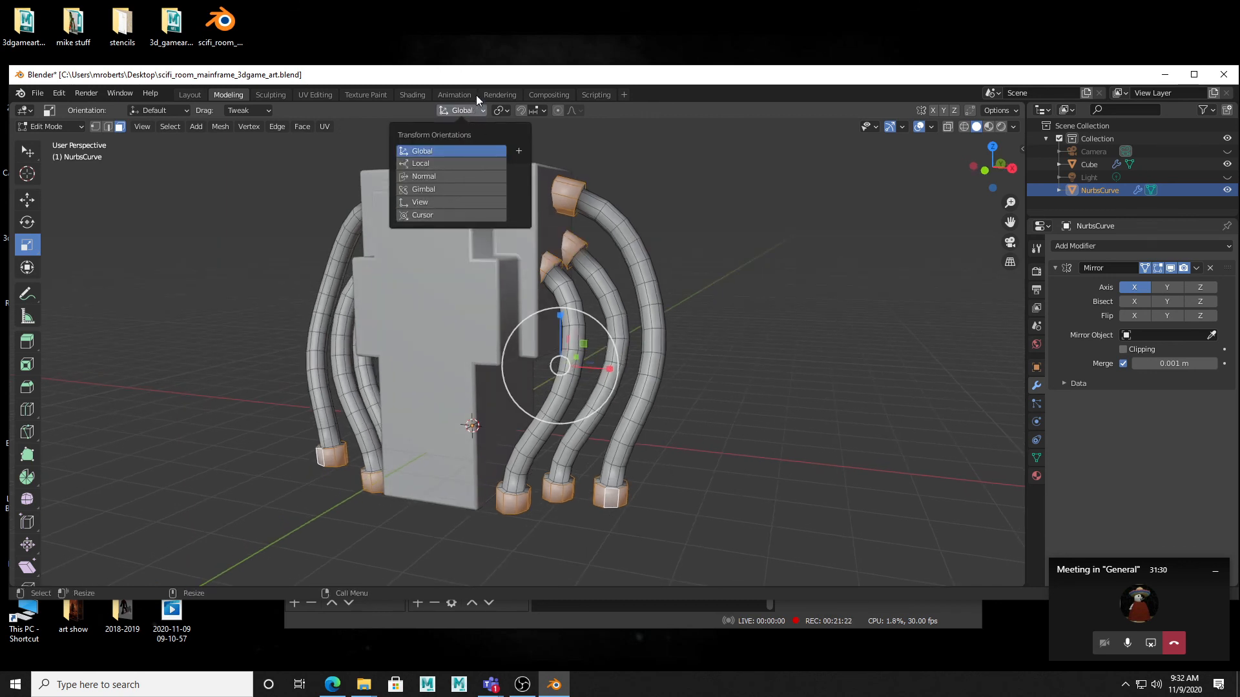
pyautogui.click(501, 110)
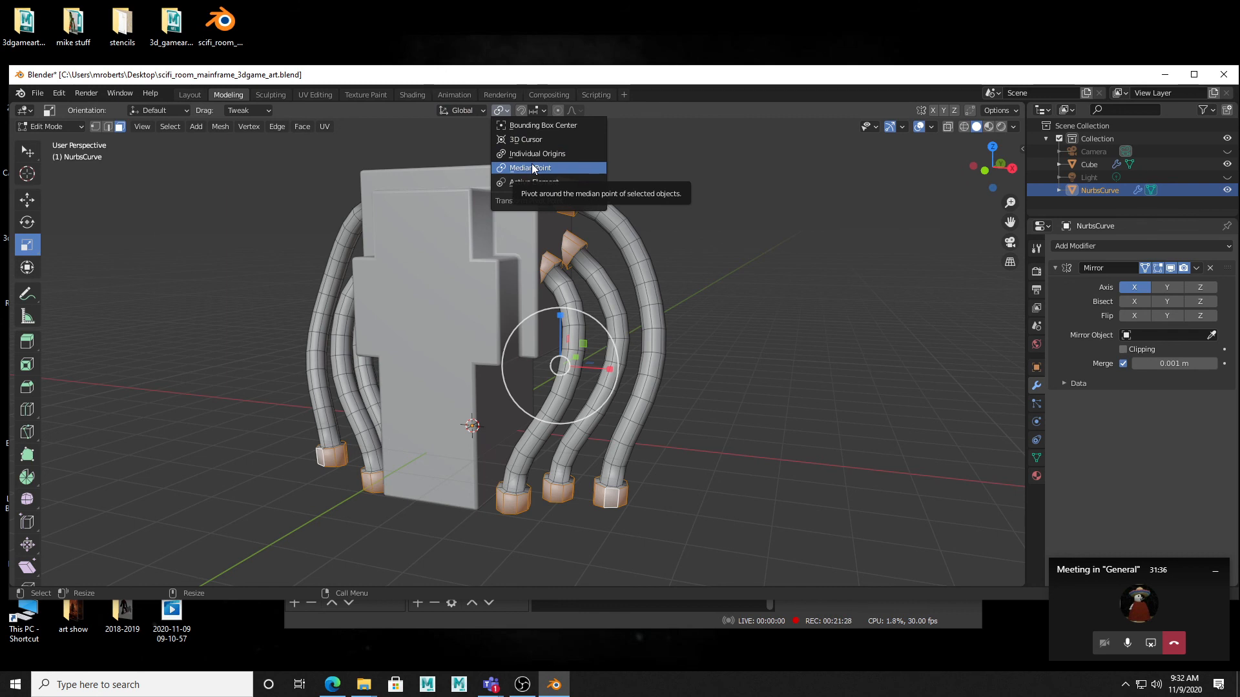
pyautogui.click(552, 167)
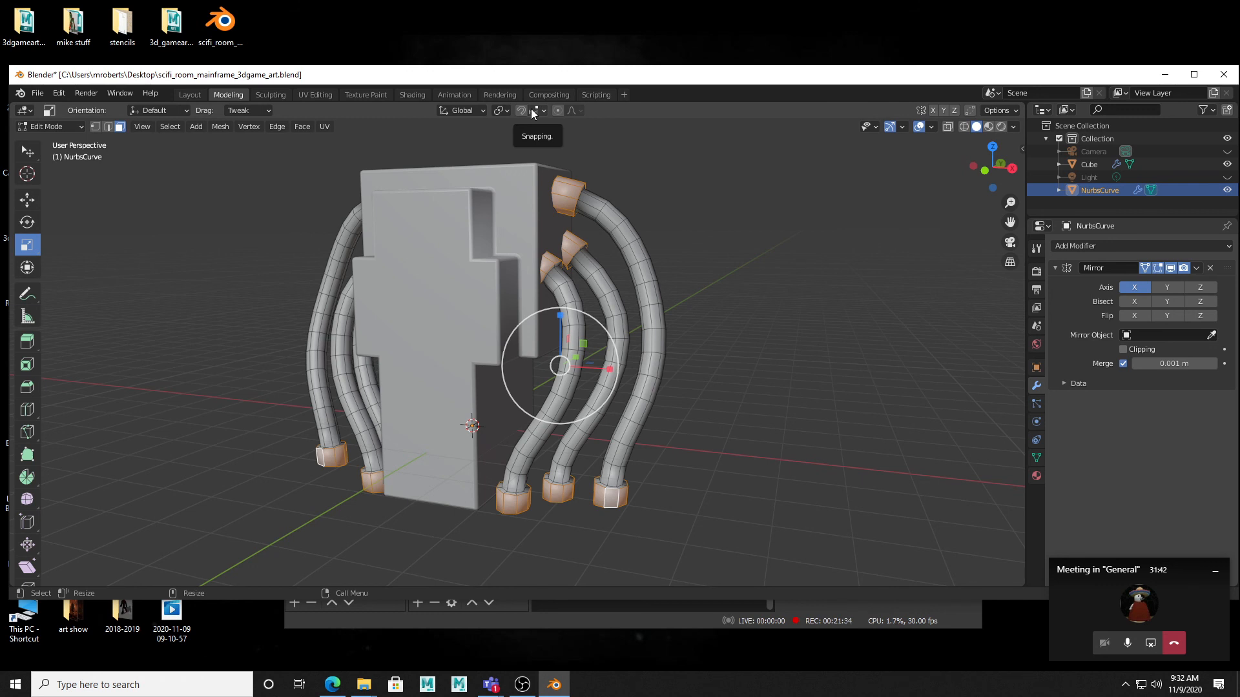
# - Save the mainframe scene file and switch to the OBS window
pyautogui.moveTo(623, 271); pyautogui.dragTo(642, 308, button='middle')
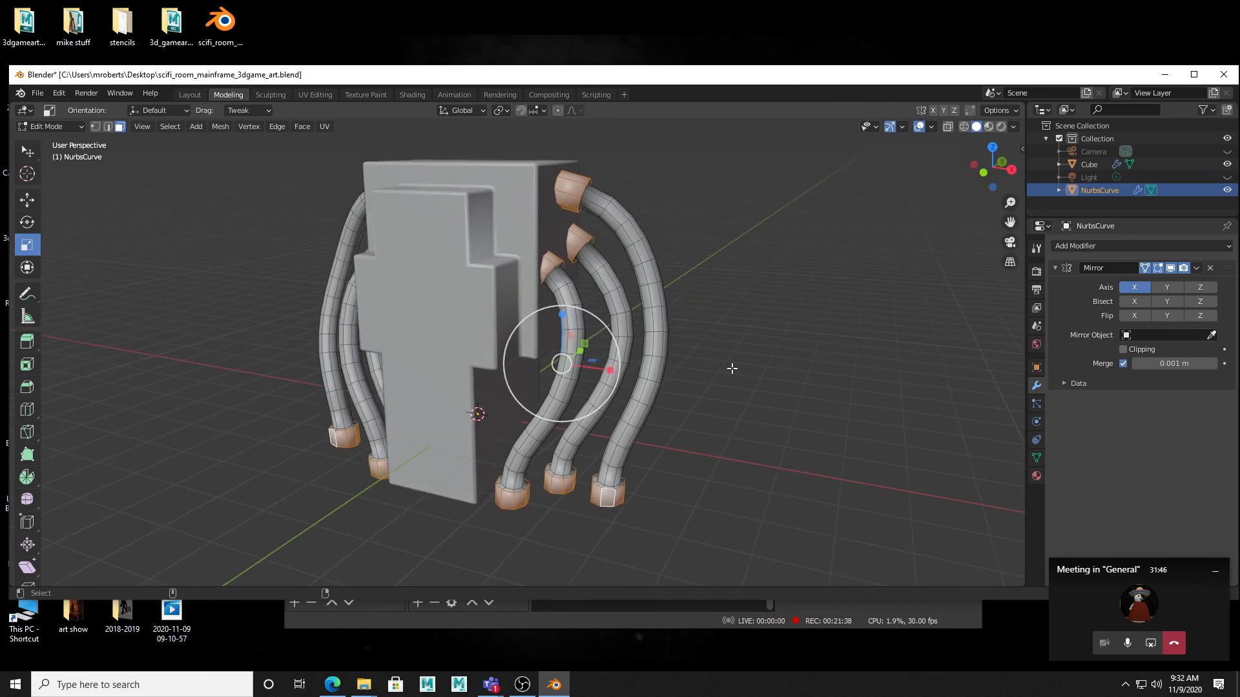
pyautogui.hotkey('ctrl', 's')
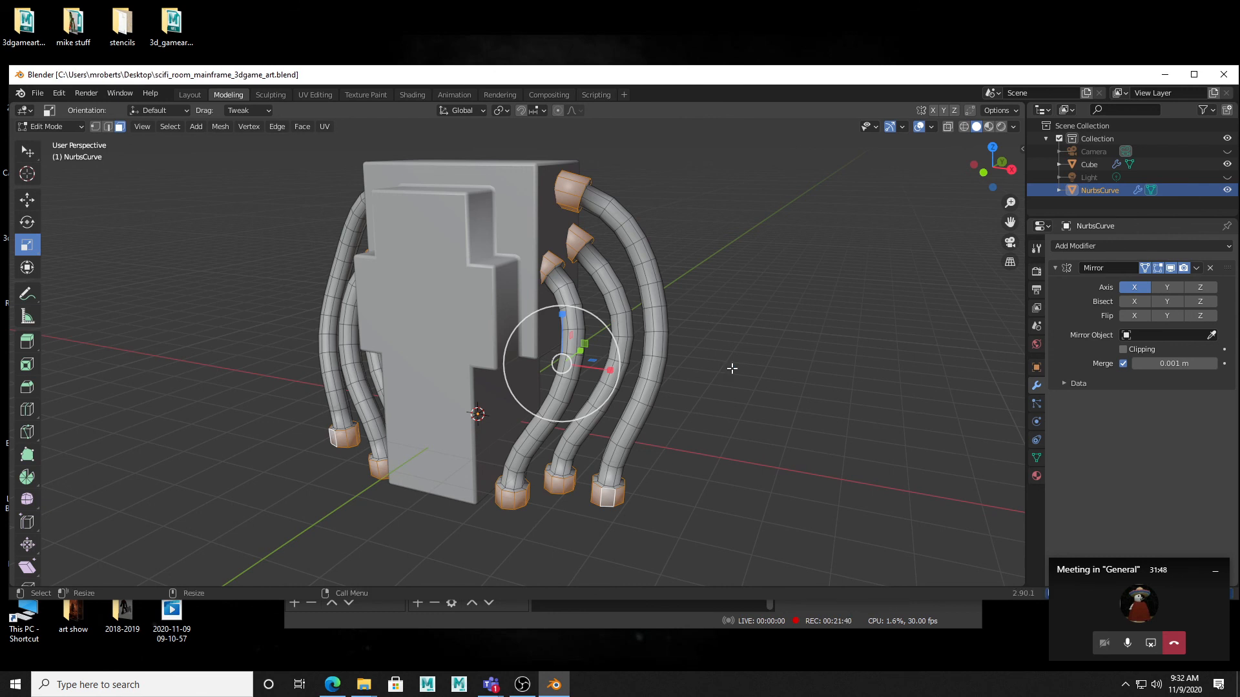
pyautogui.click(528, 689)
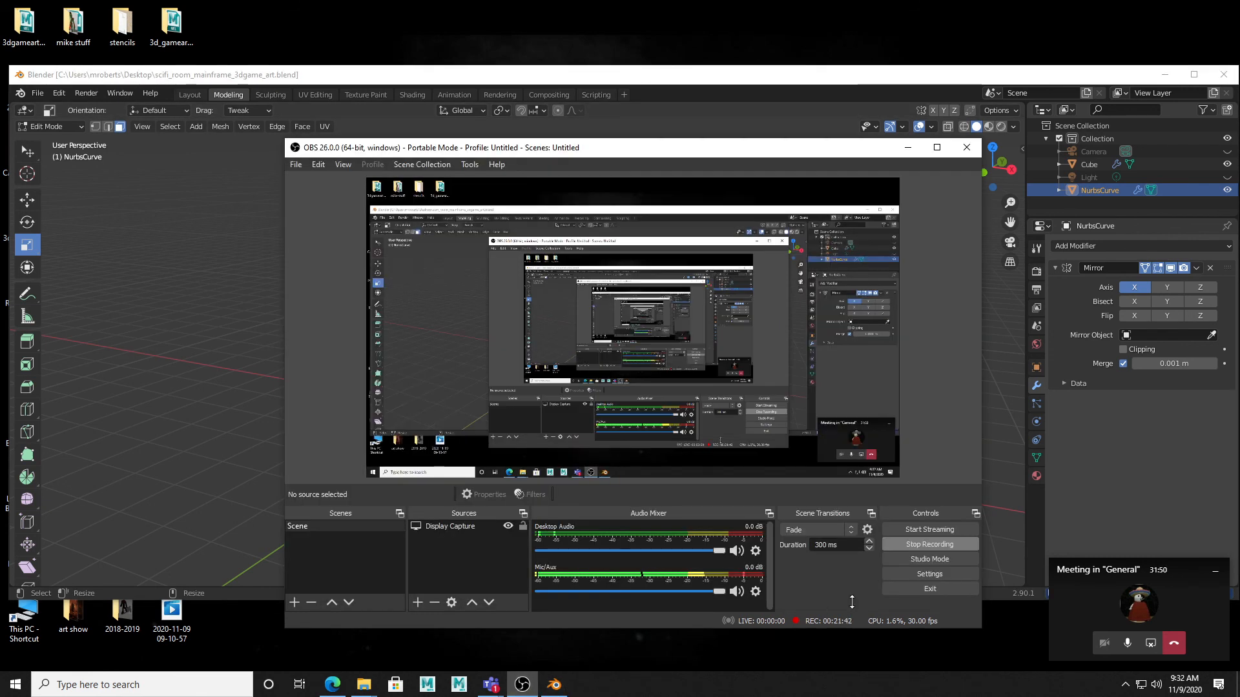